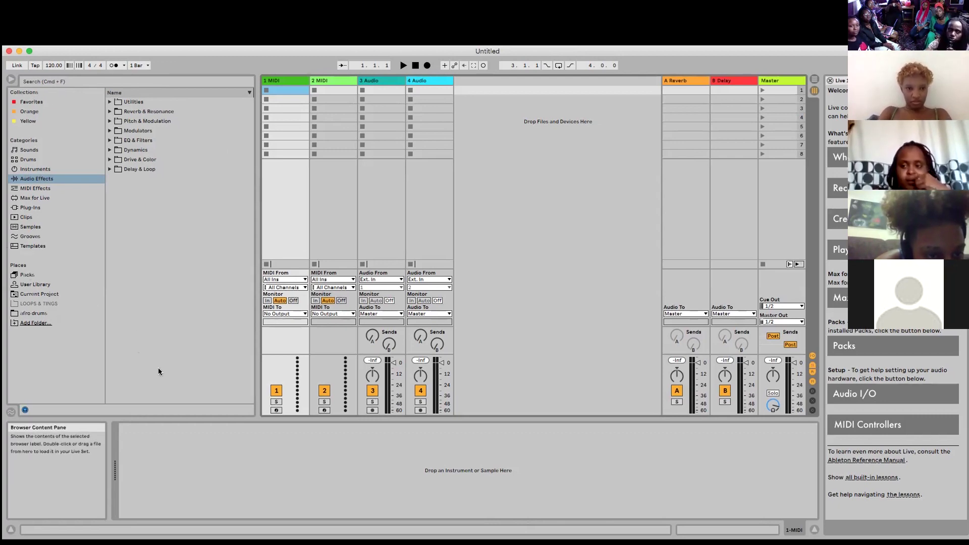
Look through the browser's Drums, Instruments, Audio Effects, Plug-Ins, Templates, Sounds and Samples categories
click(28, 159)
click(35, 169)
click(43, 179)
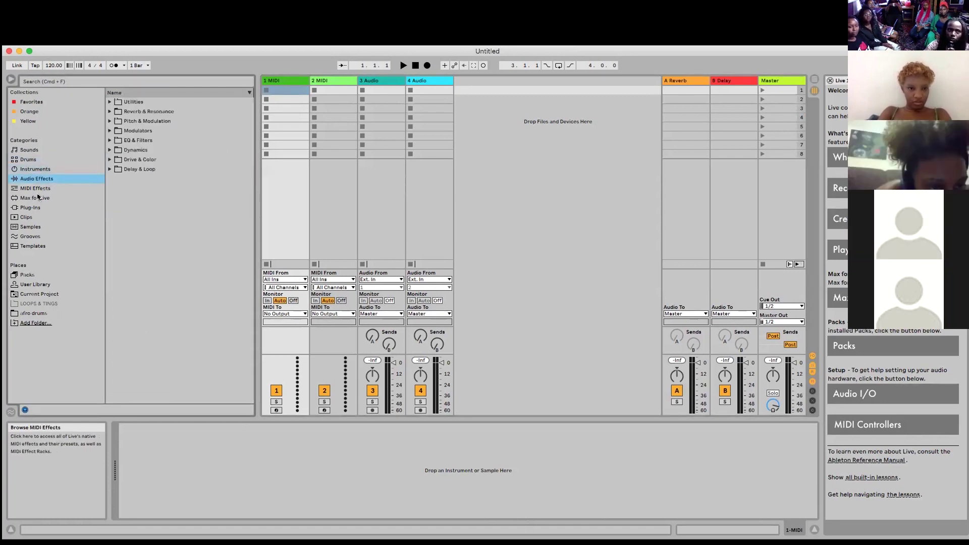
click(33, 209)
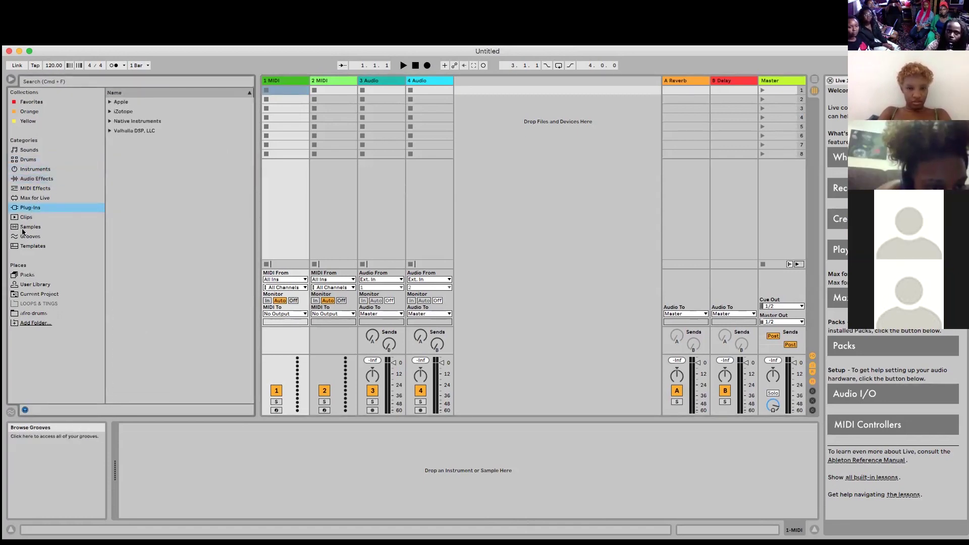
click(22, 228)
click(32, 245)
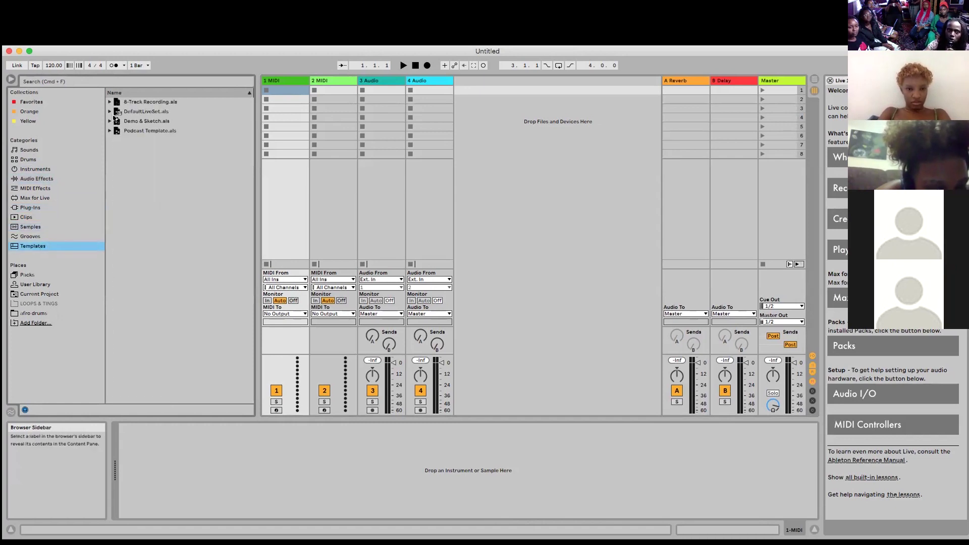
click(32, 151)
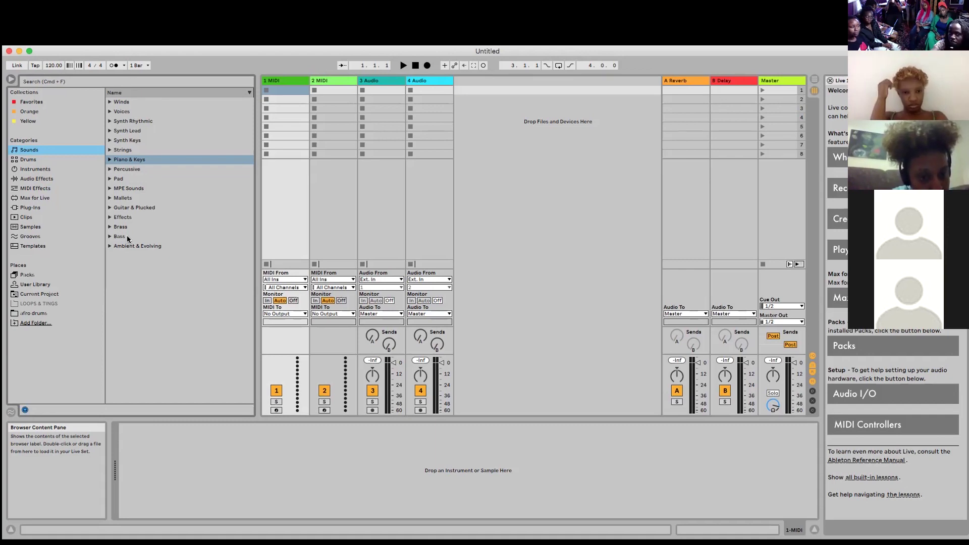
click(29, 227)
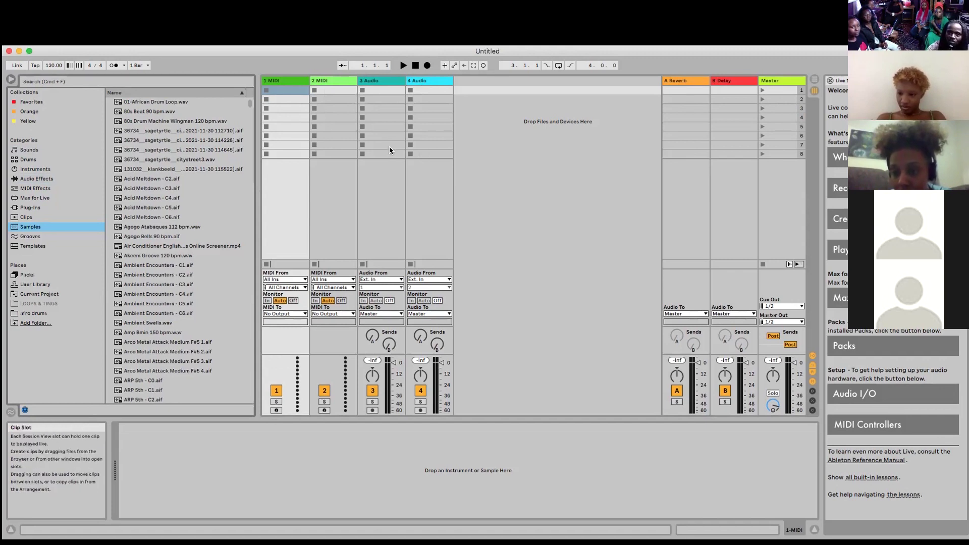
Examine the default MIDI and audio tracks in Session View by selecting their titles and two clip slots of 3 Audio
click(280, 80)
click(328, 81)
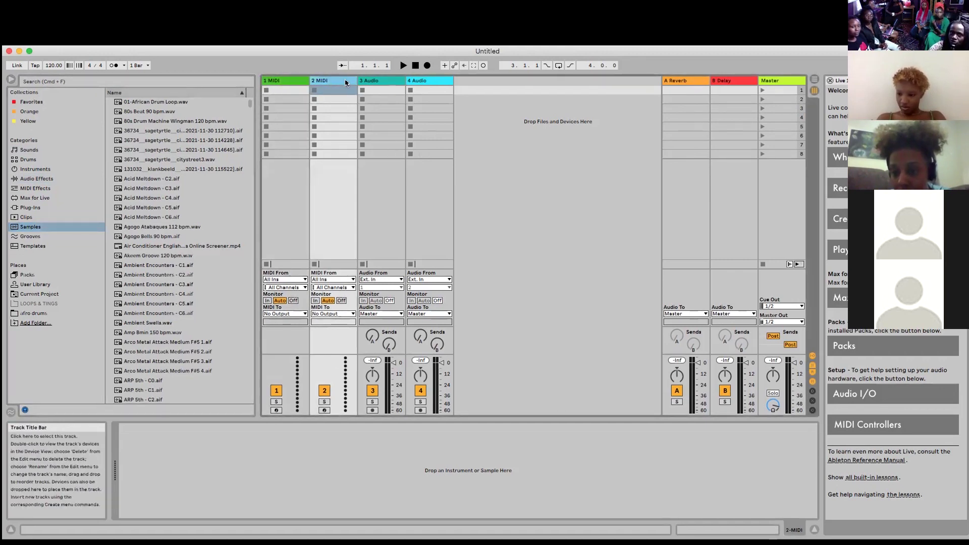
click(383, 78)
click(280, 78)
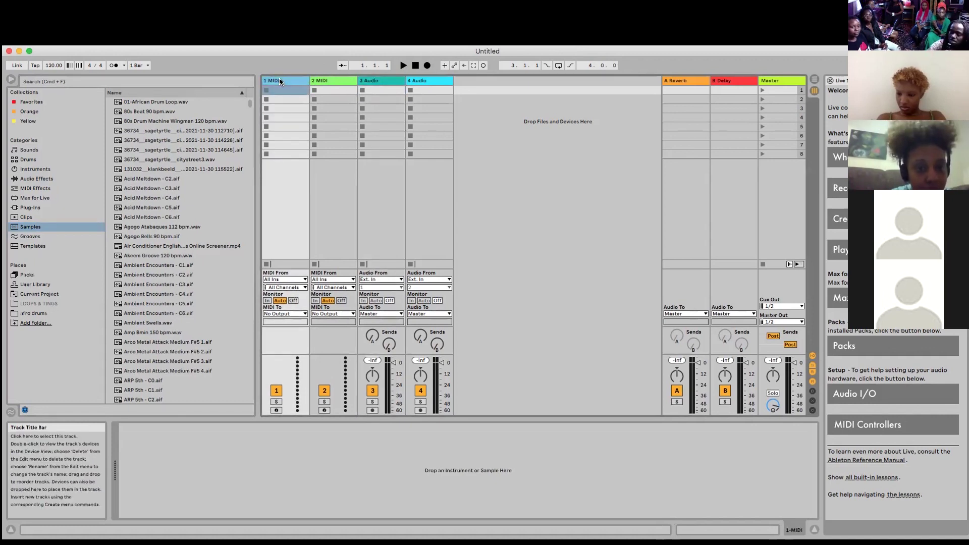
click(383, 89)
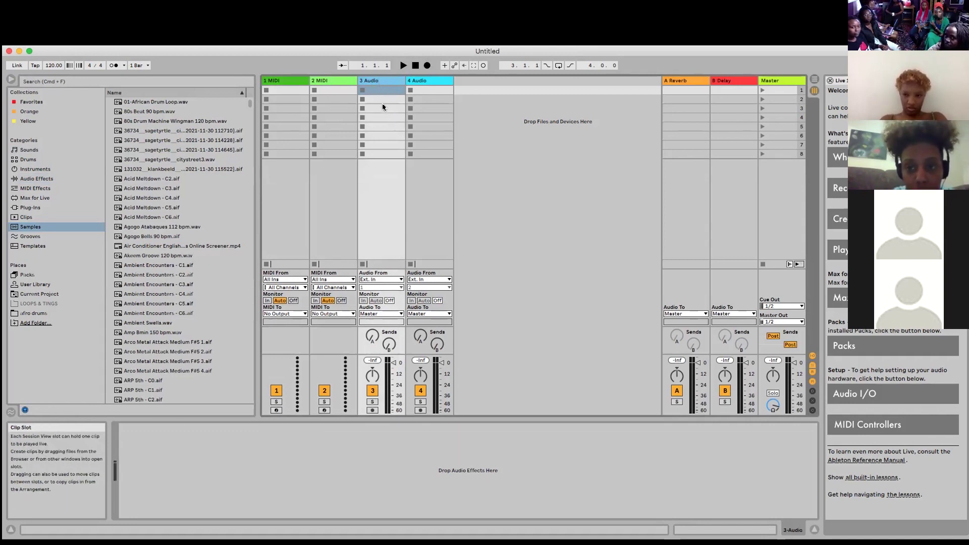
click(383, 100)
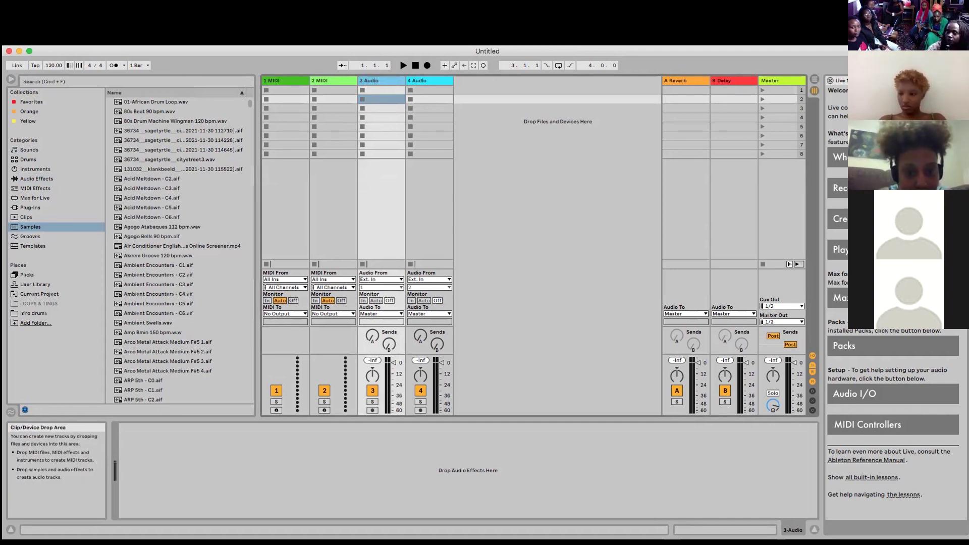
click(330, 80)
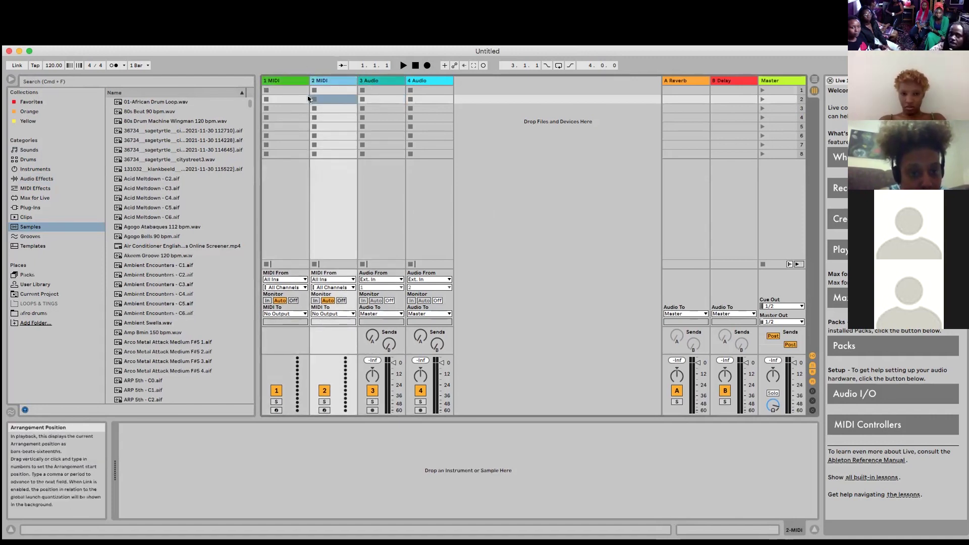
click(383, 80)
click(434, 80)
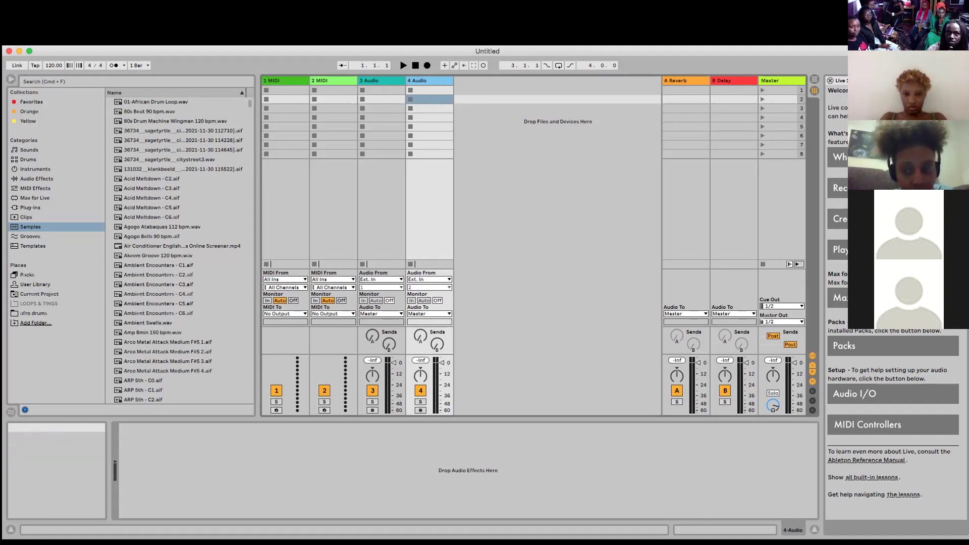
Insert three MIDI tracks after the 4 Audio track
click(104, 40)
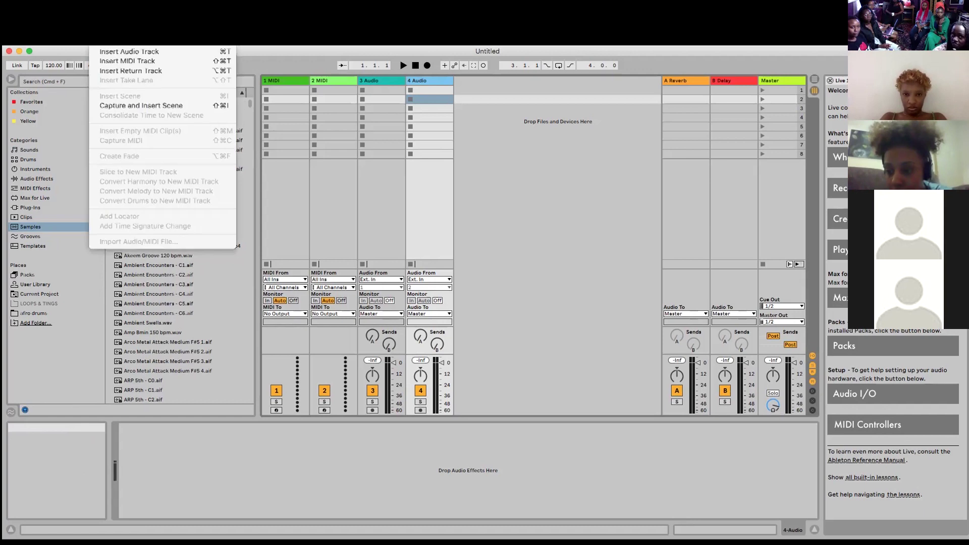
click(144, 62)
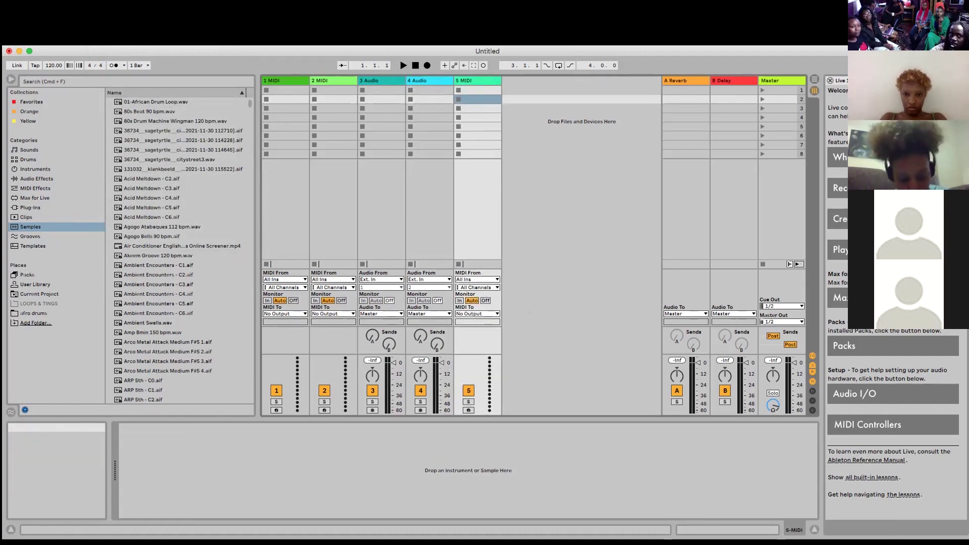
click(104, 43)
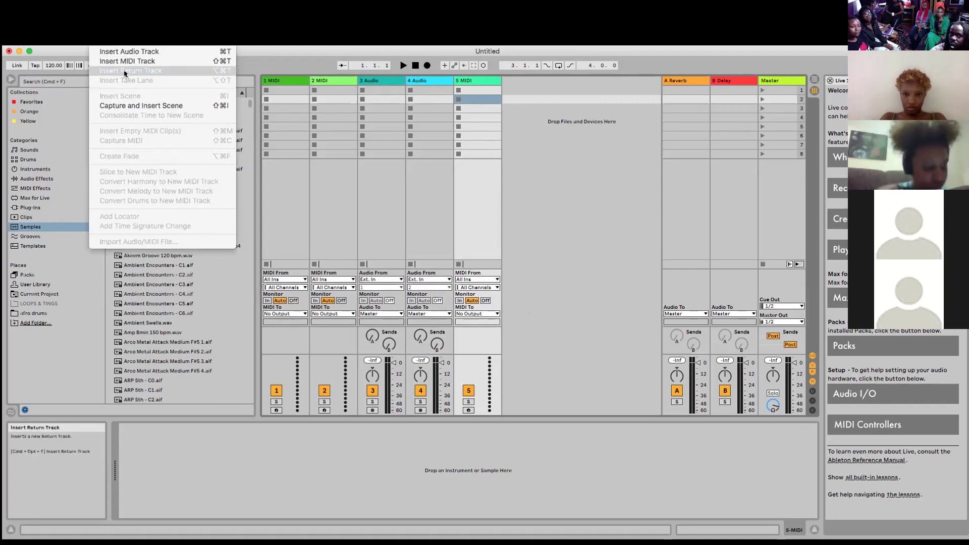
click(105, 60)
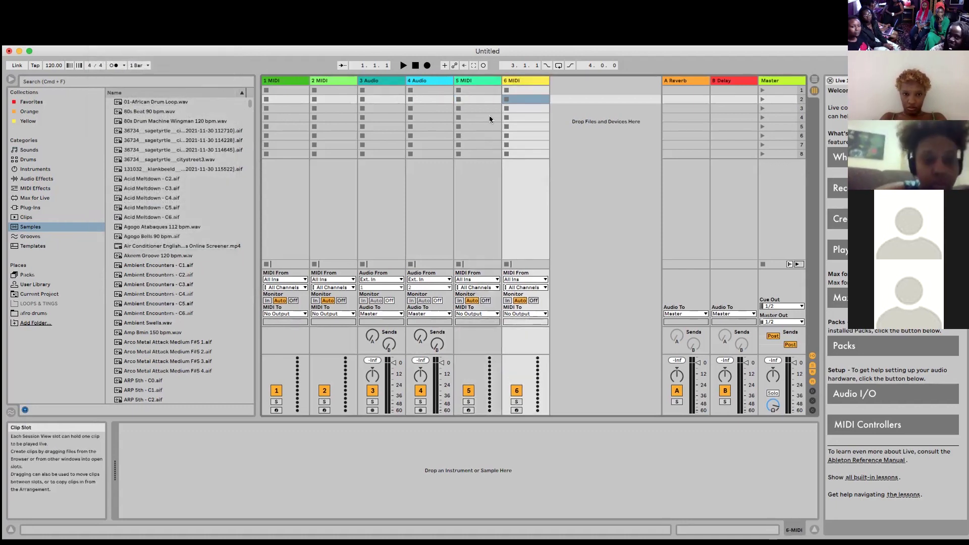
click(103, 44)
click(104, 61)
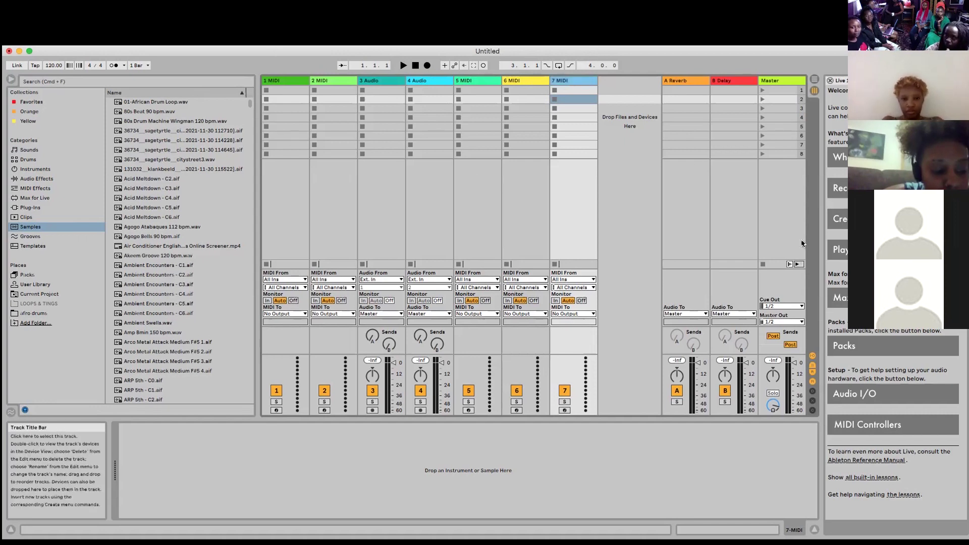
Delete the three MIDI tracks that follow the 4 Audio track
key(Delete)
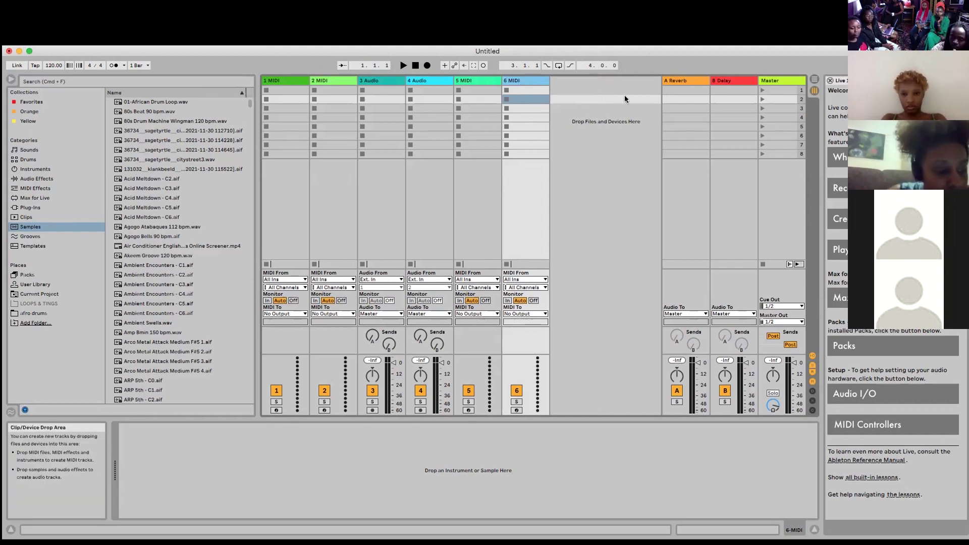
key(Delete)
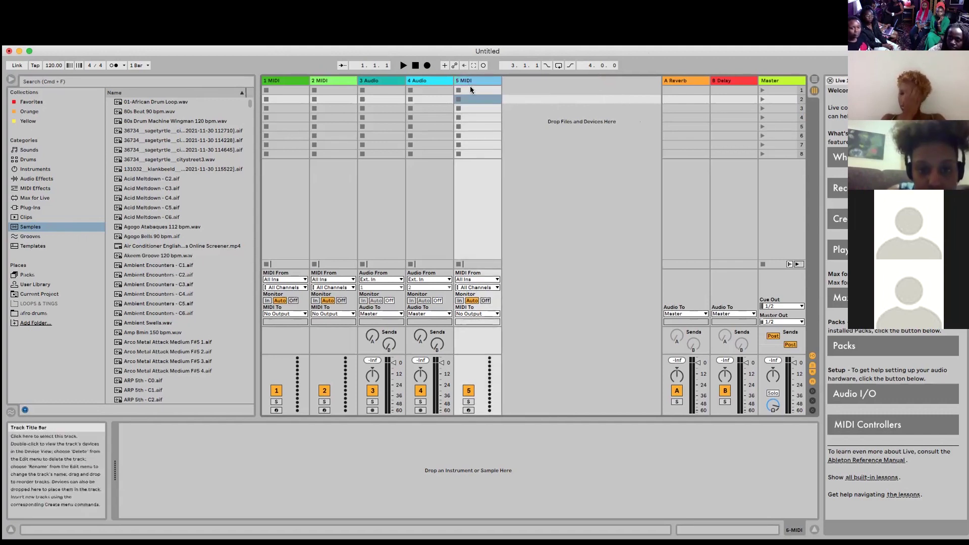
key(Delete)
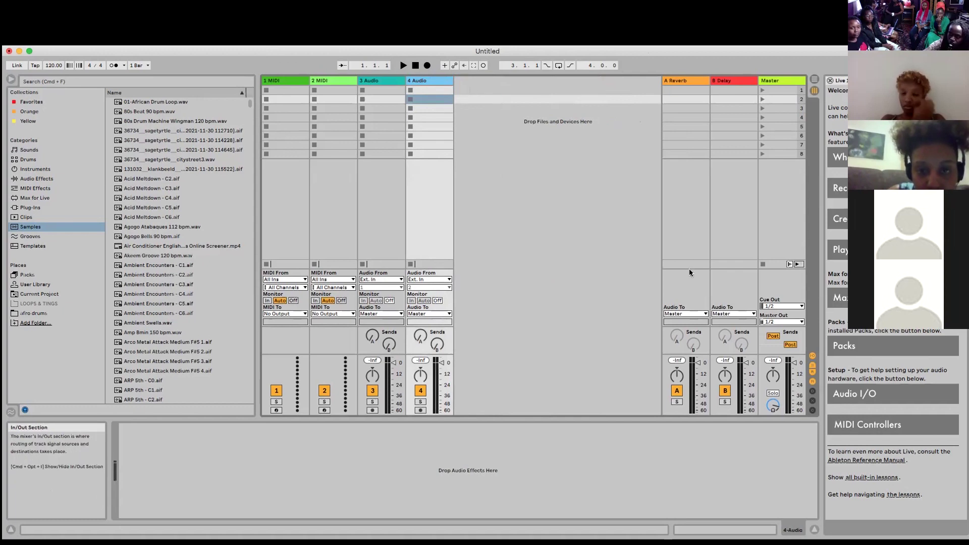
Delete the 4 Audio, 3 Audio and 2 MIDI tracks, keeping only the first MIDI track
click(432, 80)
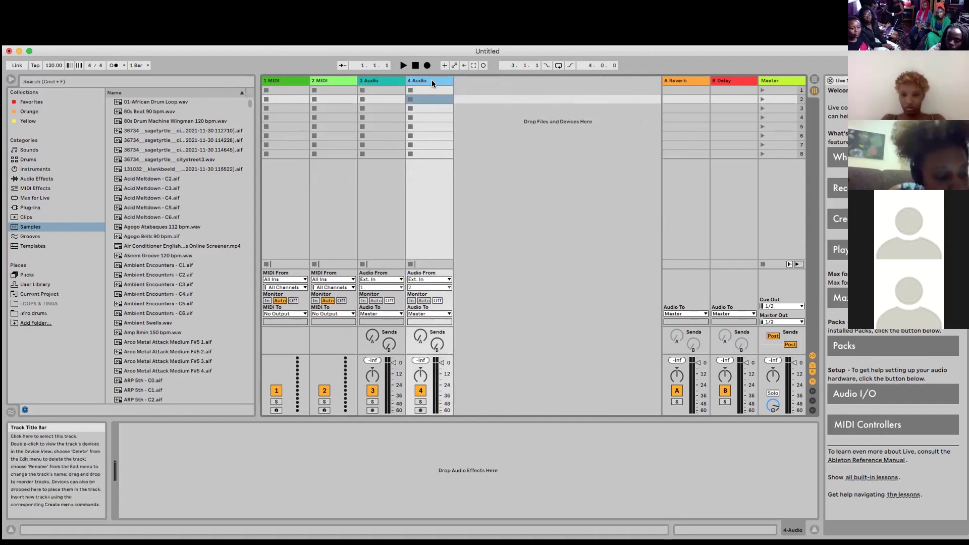
key(Delete)
key(Delete)
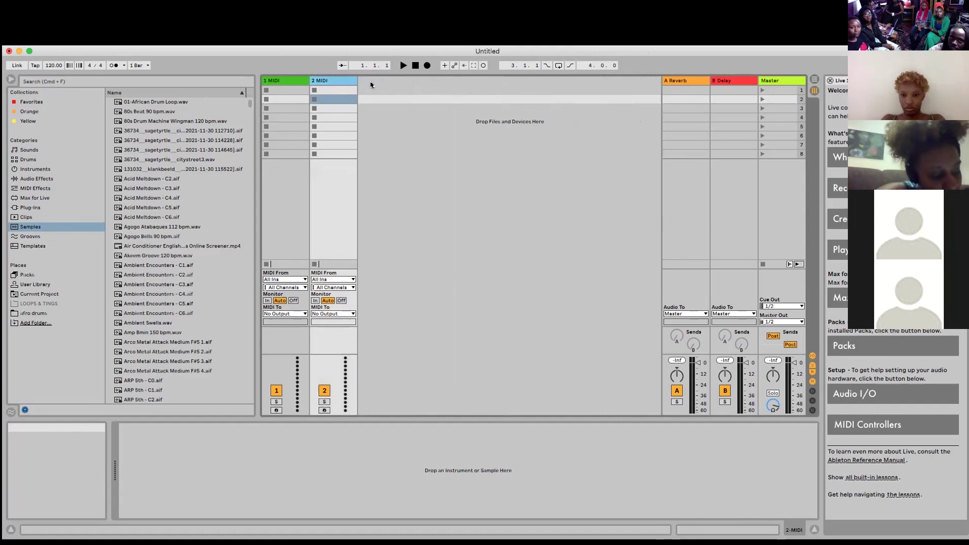
key(Delete)
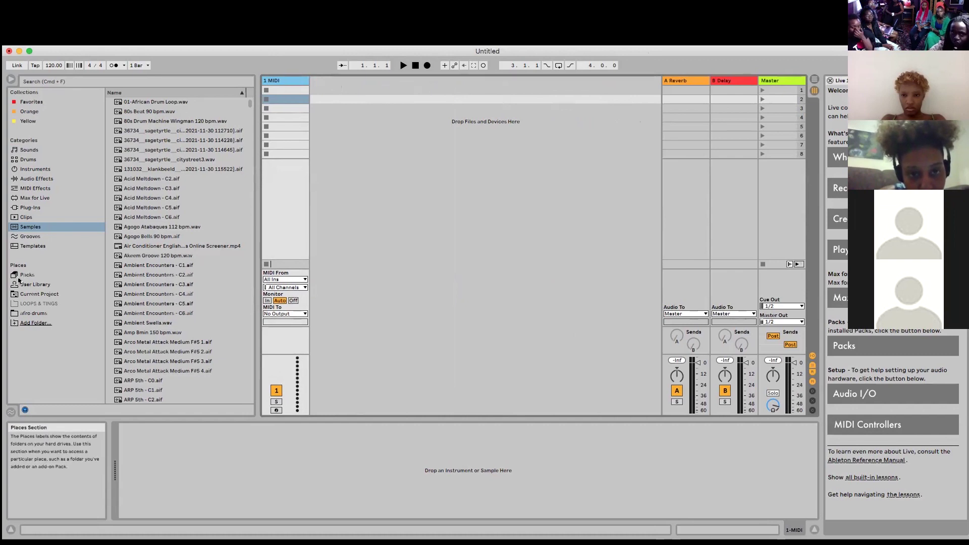
Preview the Ambient Swella.wav and Acid Meltdown - C2.aif samples in the browser
click(164, 322)
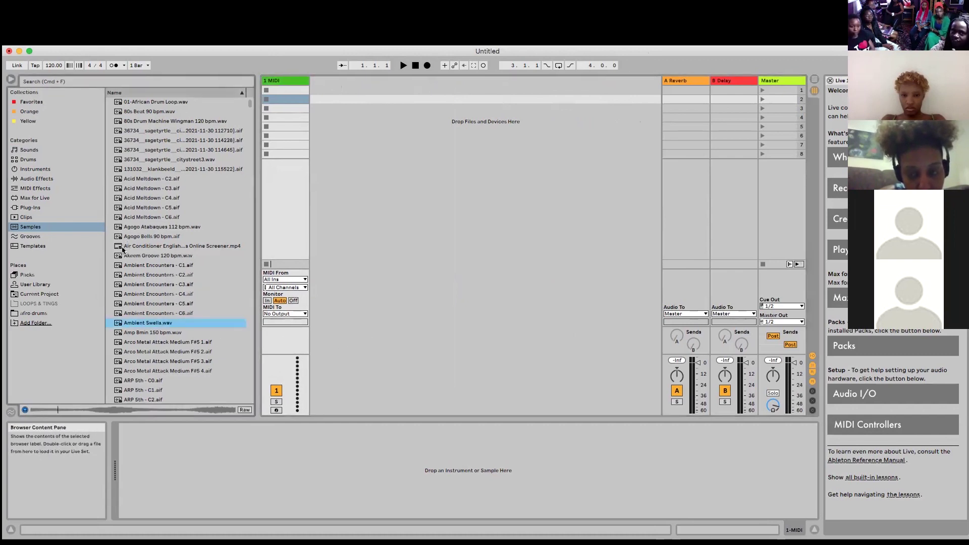
click(151, 179)
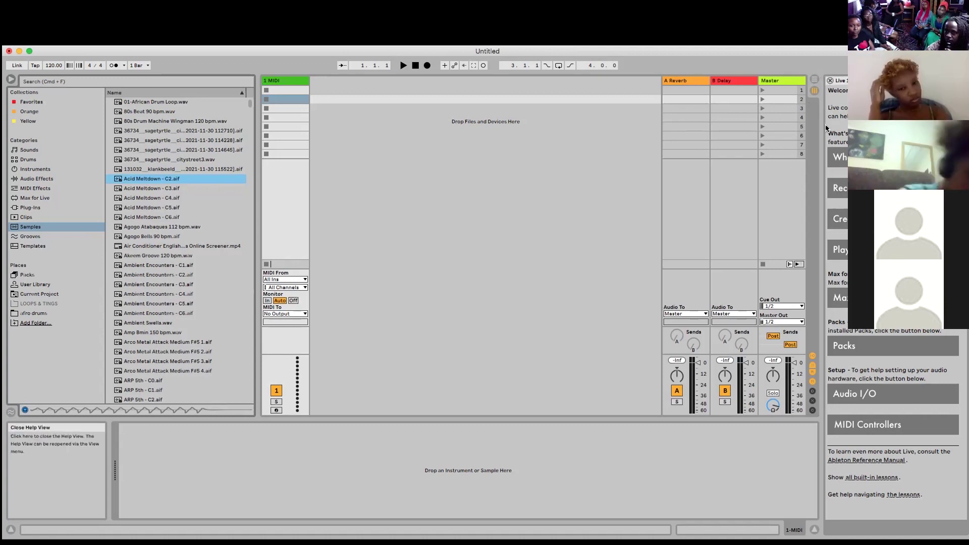
Look at the set in Arrangement View and return to Session View
click(812, 80)
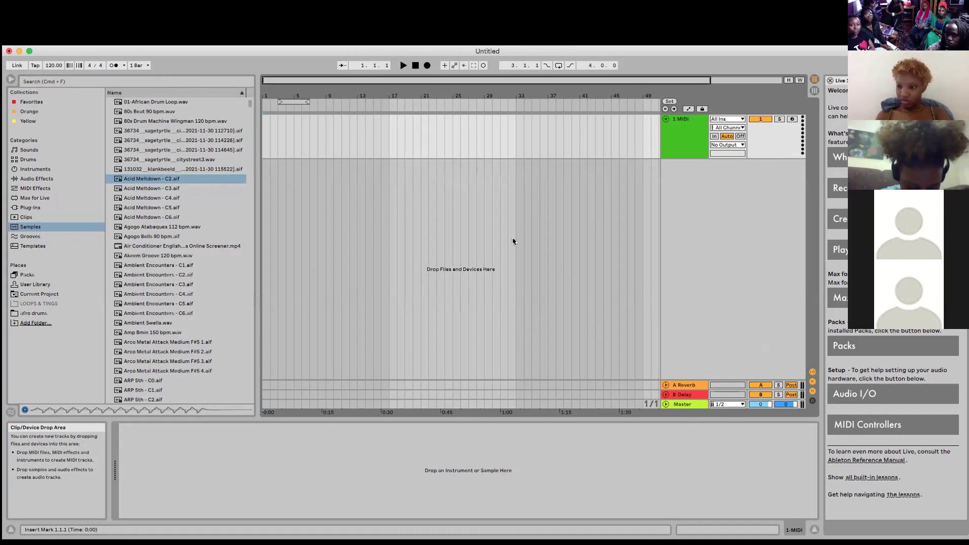
click(814, 91)
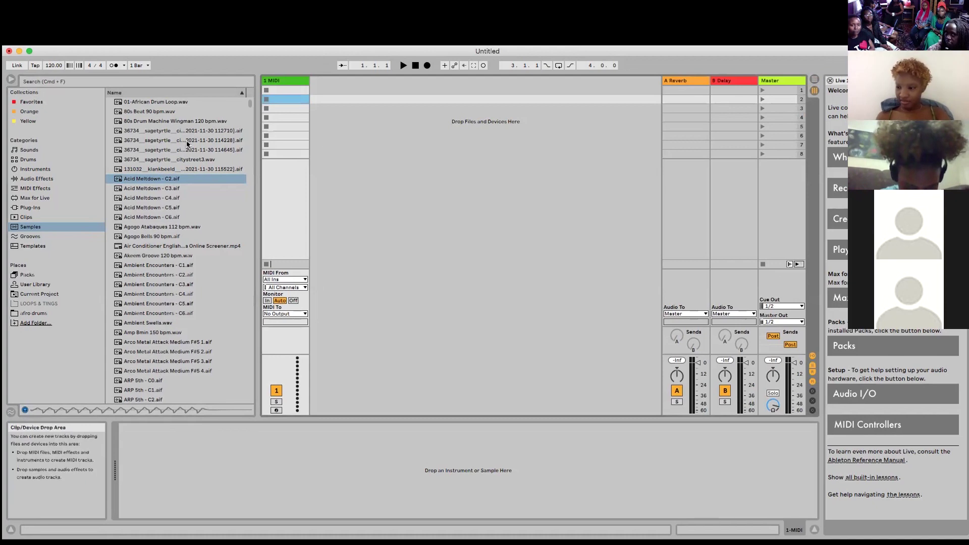
Insert four tracks after 1 MIDI in alternating order: MIDI, audio, MIDI, audio
click(103, 40)
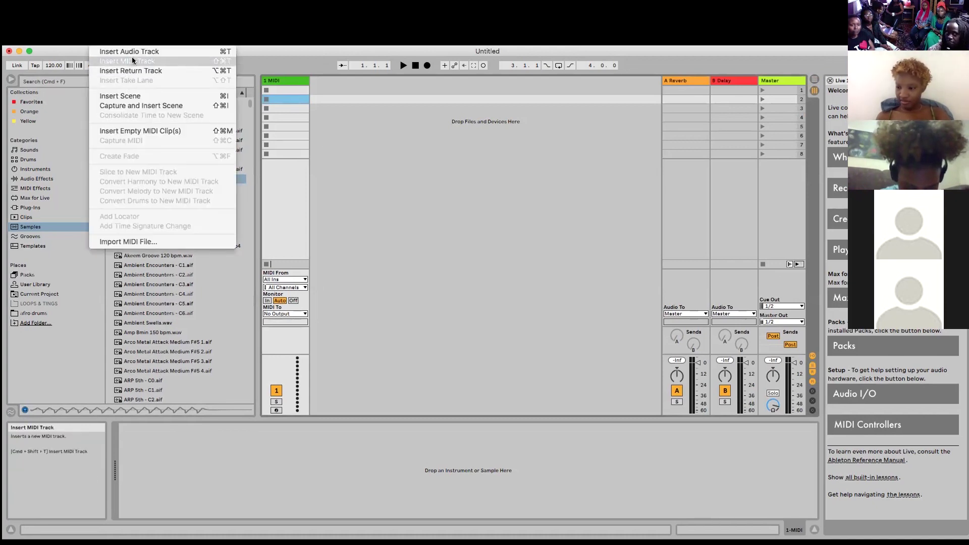
click(112, 62)
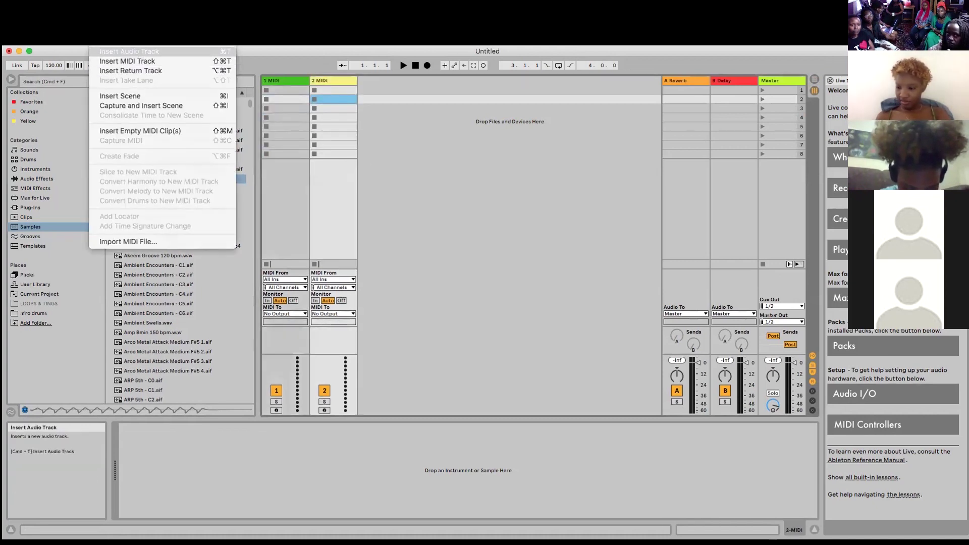
click(129, 51)
click(127, 42)
mouse_move(103, 40)
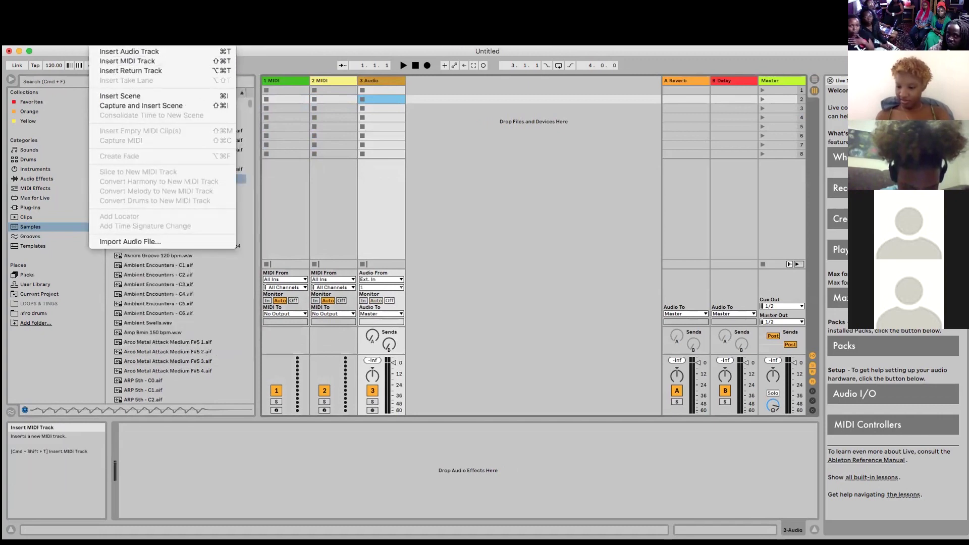
click(127, 61)
click(104, 41)
click(130, 51)
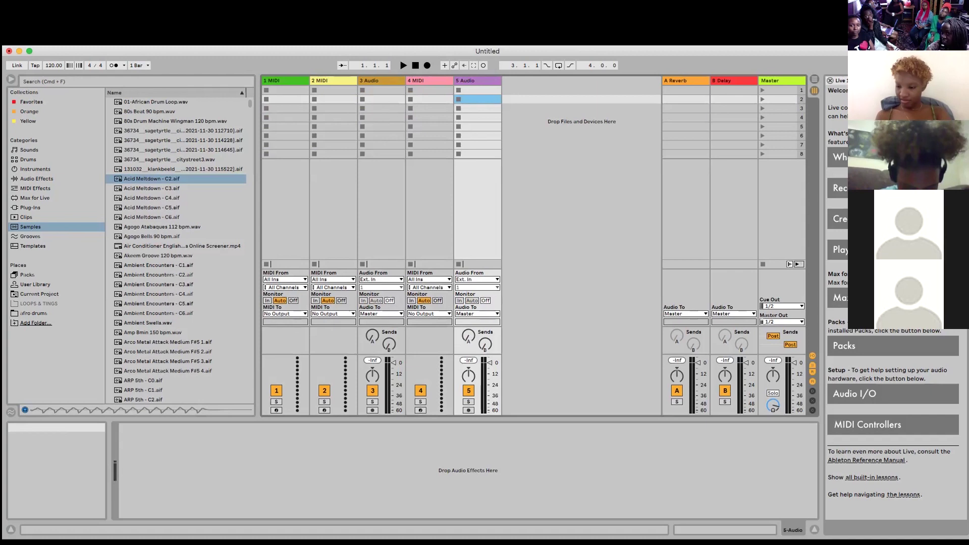
Play the empty arrangement from bar 1 in Arrangement View, jump playback to further positions, stop it and return to Session View
click(814, 80)
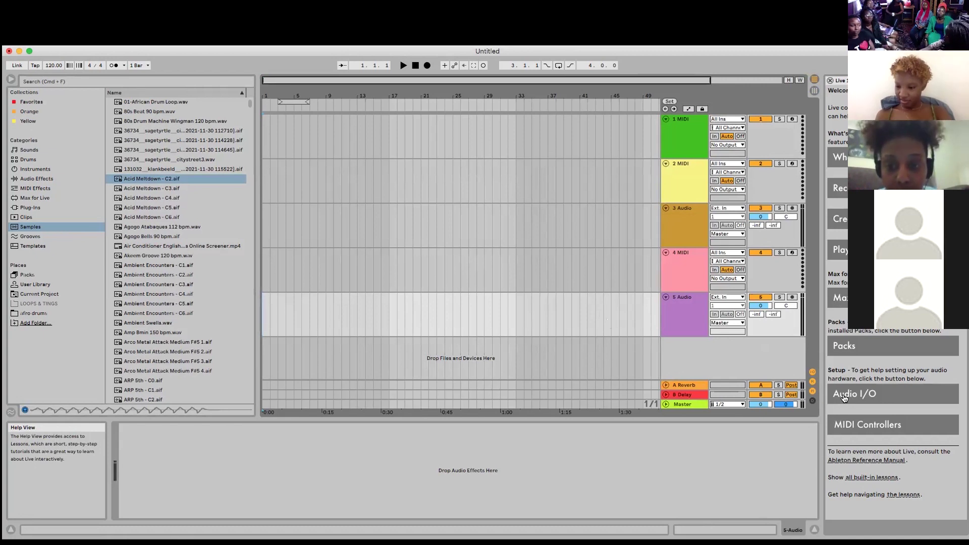
click(263, 136)
key(space)
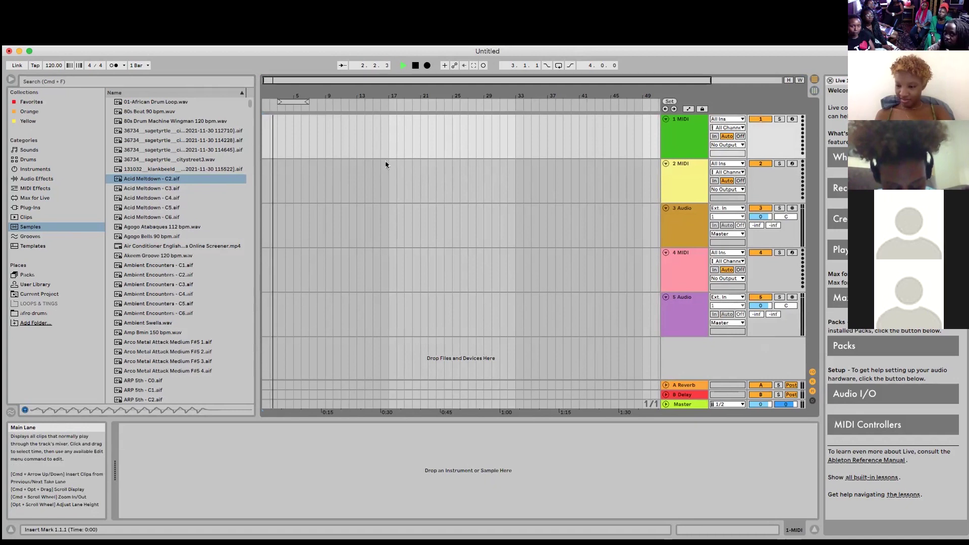
click(478, 109)
click(465, 107)
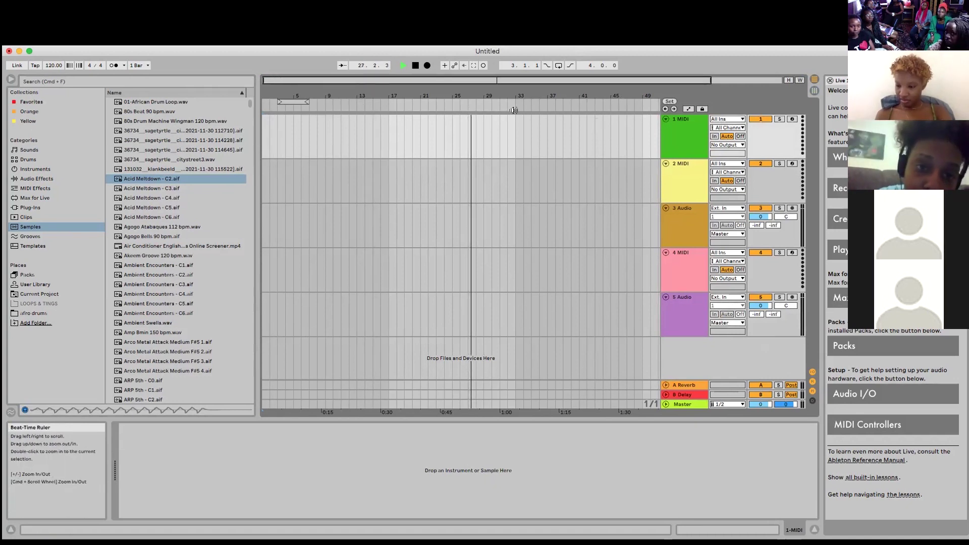
click(547, 109)
key(space)
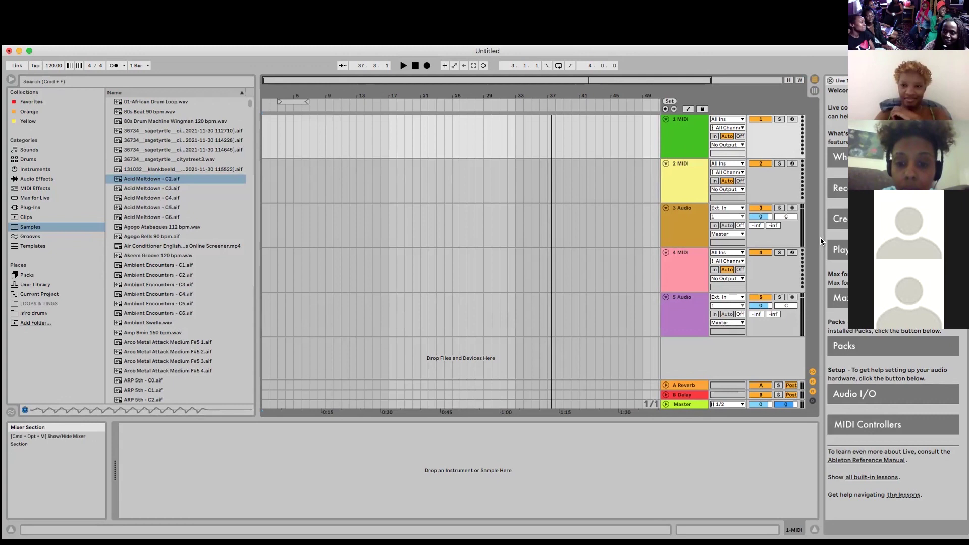
click(812, 91)
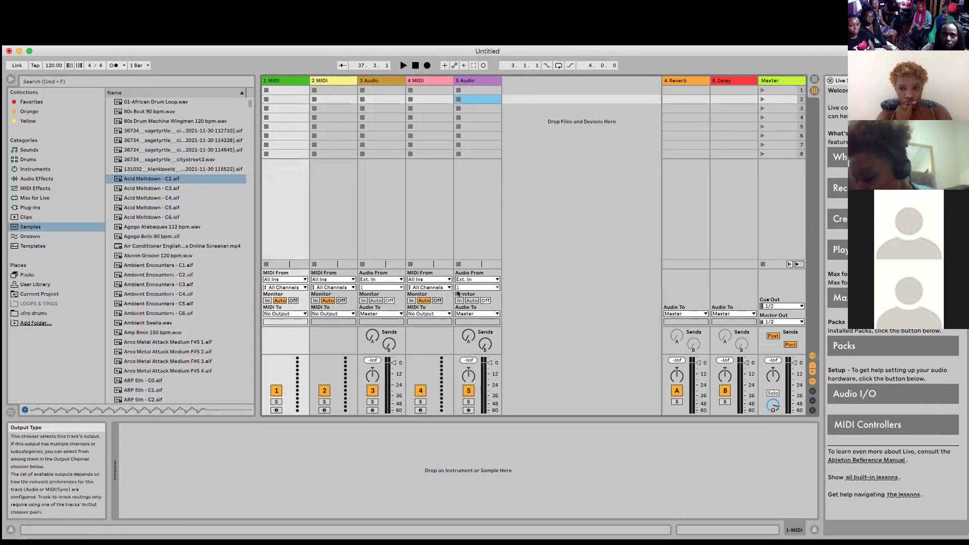
Hide the Help View and delete the last four tracks, leaving only the 1 MIDI track
key(super+alt+l)
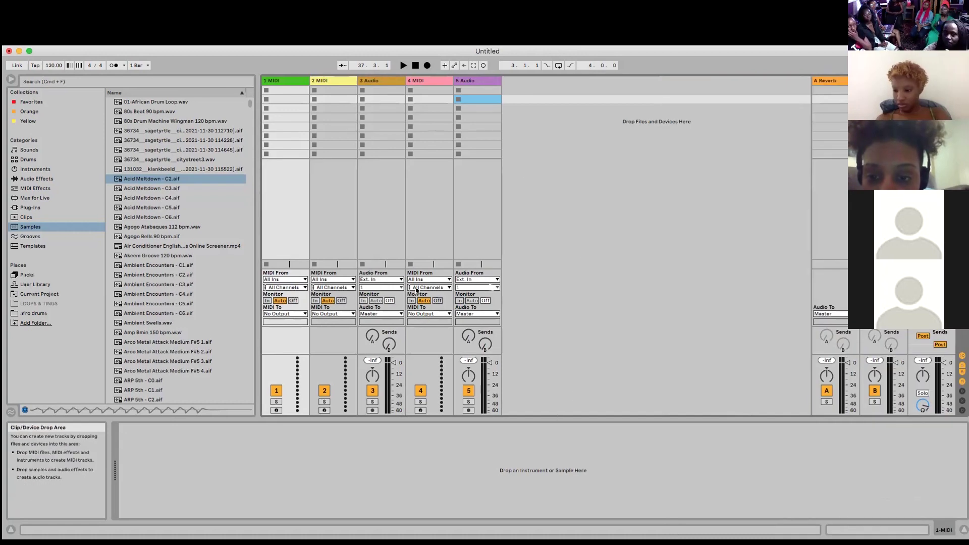
click(280, 82)
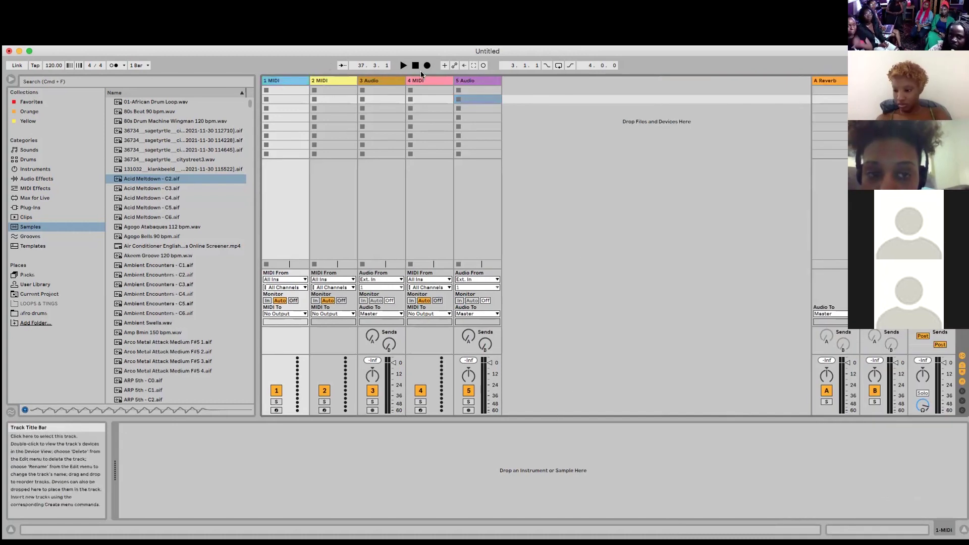
click(471, 80)
key(Delete)
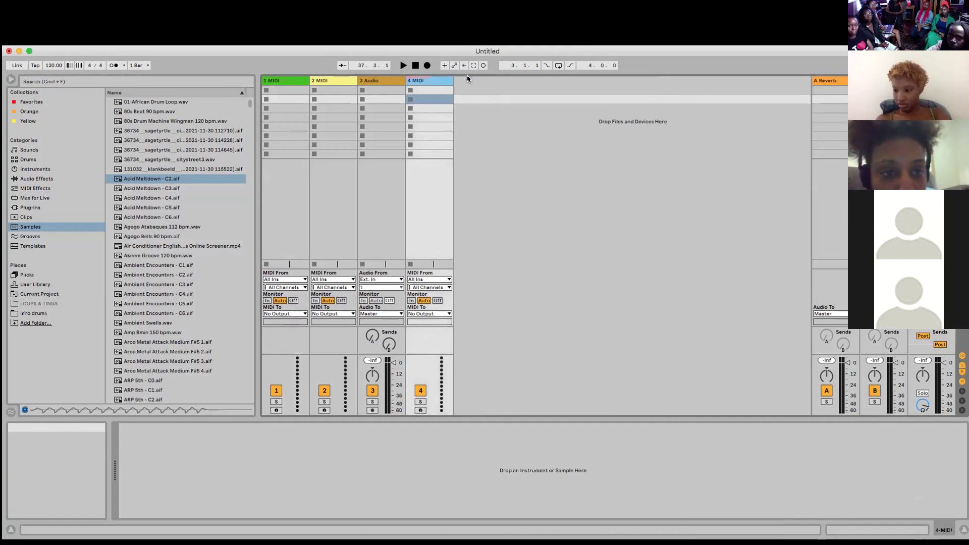
key(Delete)
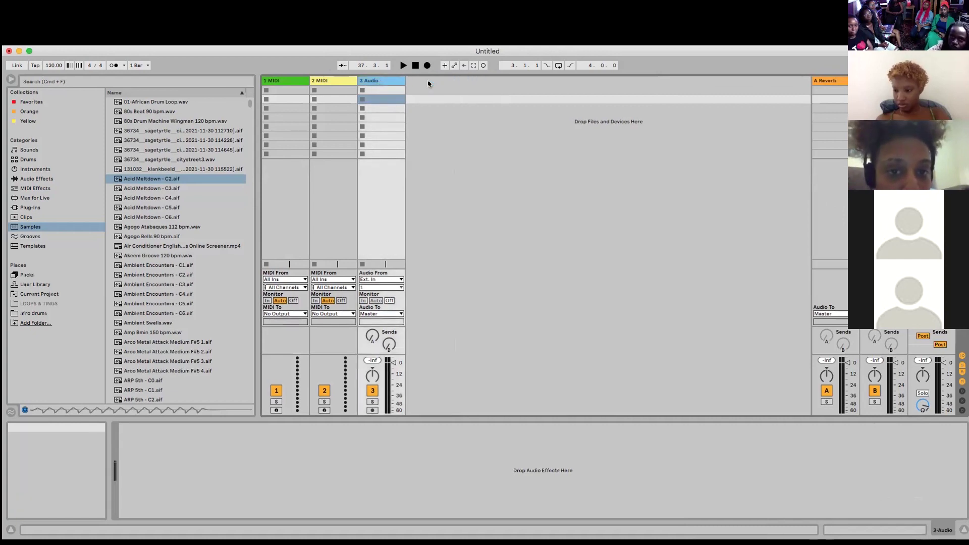
key(Delete)
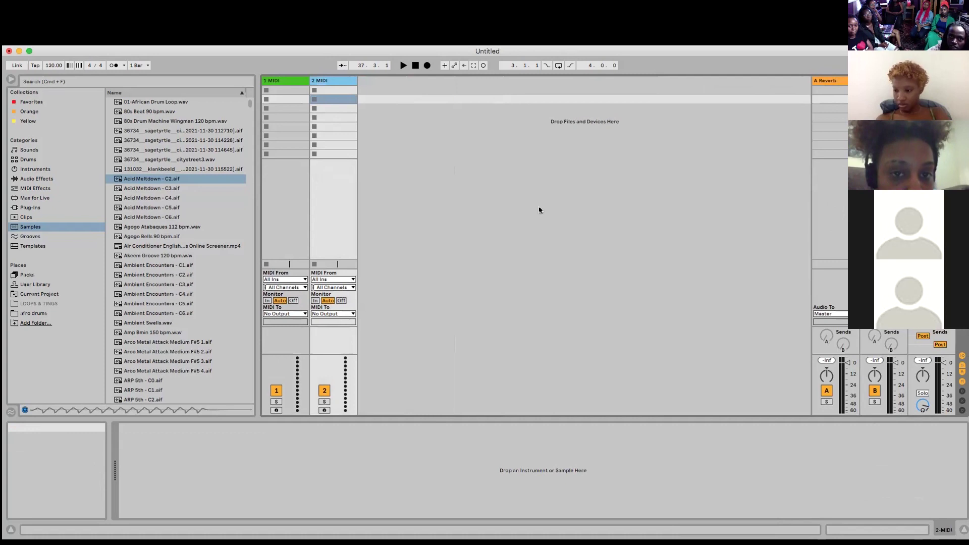
key(Delete)
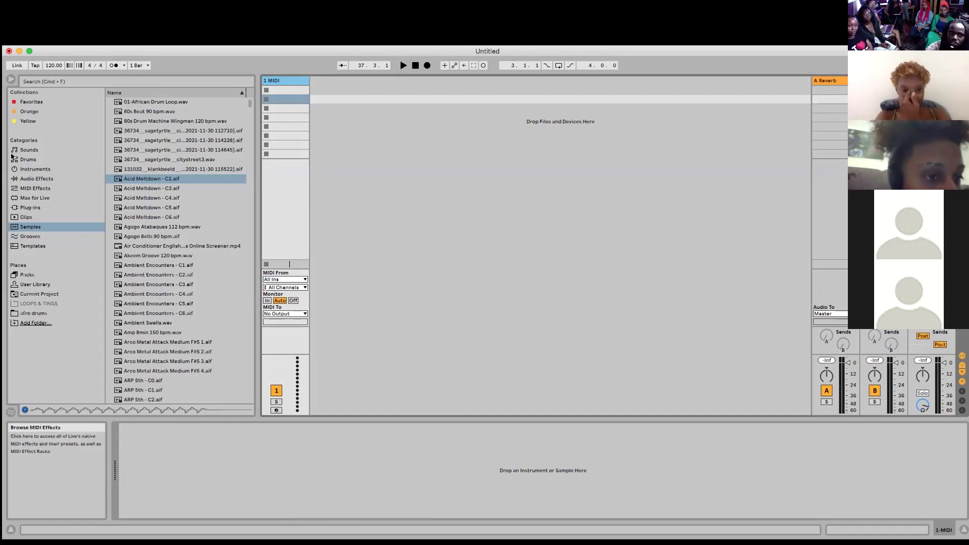
Browse the Sounds category, expand the Strings folder and preview its presets down the list
click(29, 149)
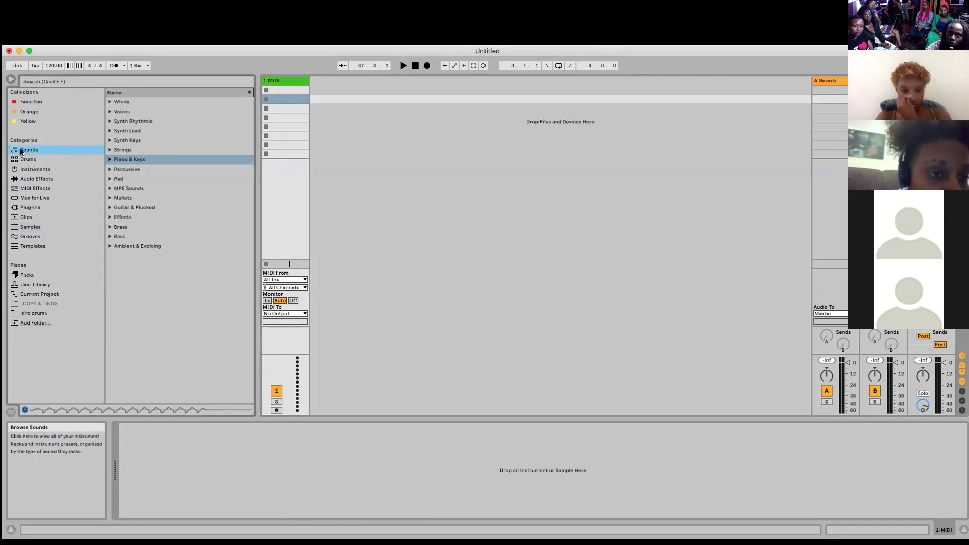
click(130, 102)
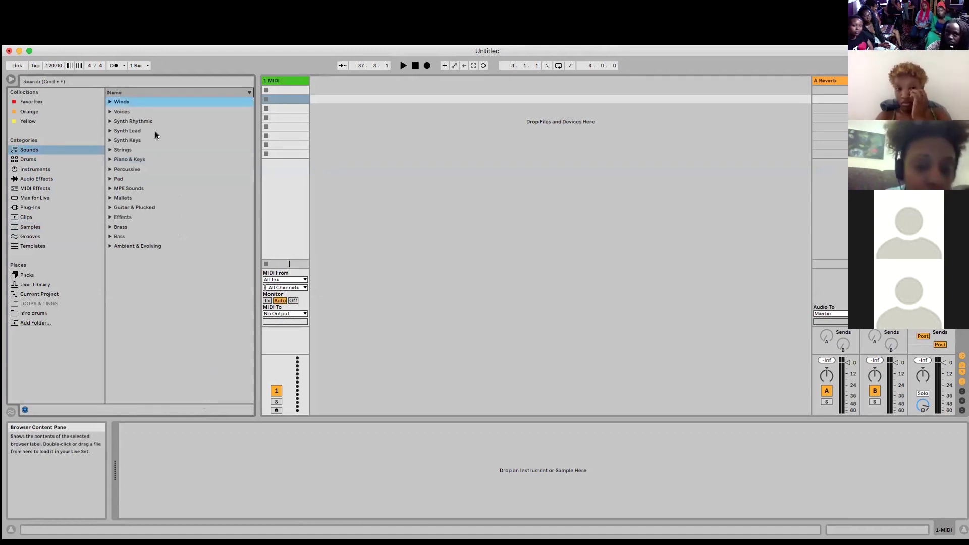
key(Down)
key(Down)
key(Down)
key(Down)
key(Down)
key(Right)
key(Down)
key(Down)
key(Down)
key(Down)
key(Down)
key(Down)
key(Down)
key(Down)
key(Down)
key(Down)
key(Down)
key(Down)
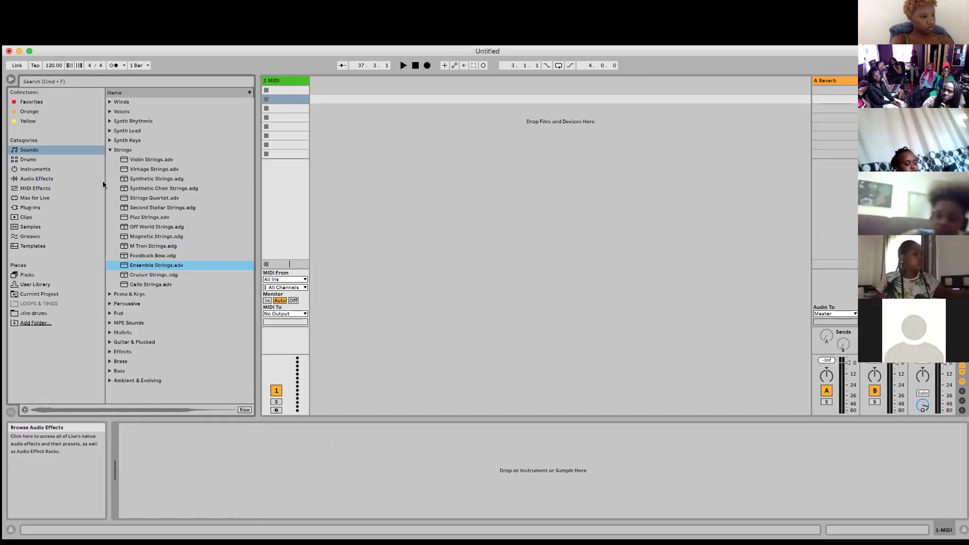
Preview the Pizz Strings, Off World Strings, Feedback Bow, Synthetic Strings, M Tron Strings and Ensemble Strings presets
click(154, 220)
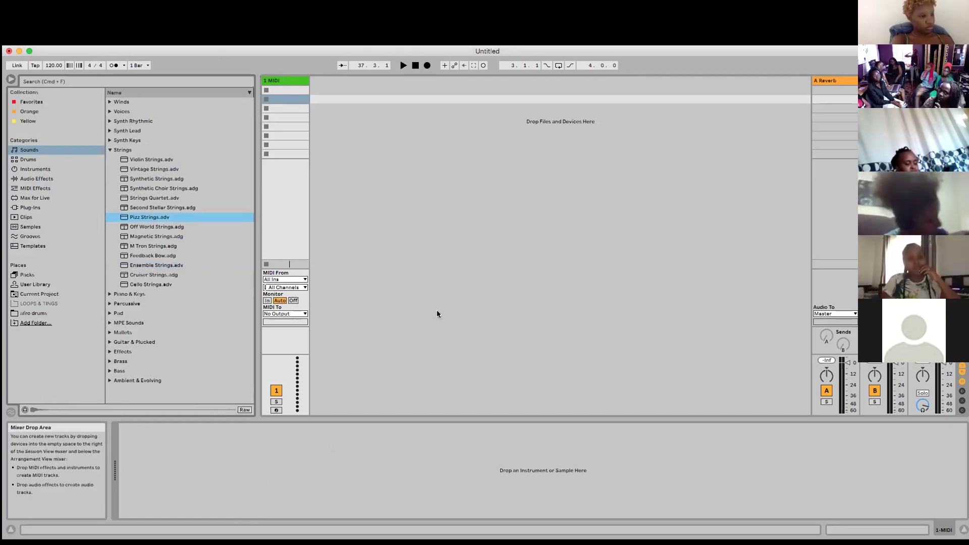
click(143, 229)
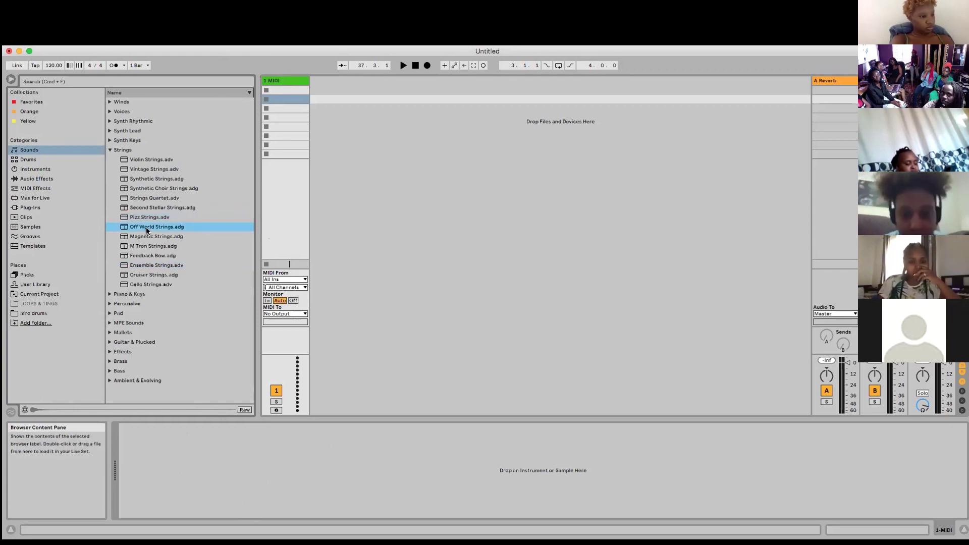
click(141, 256)
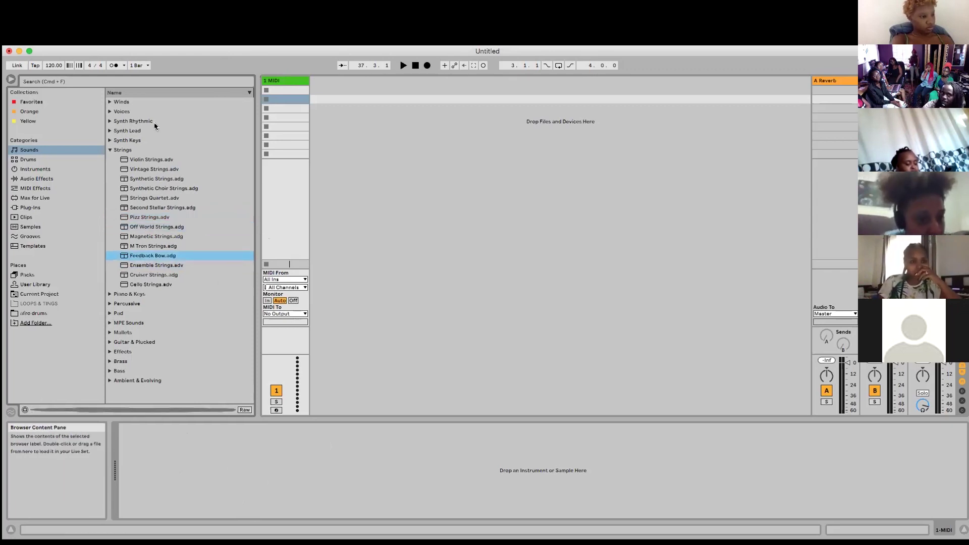
click(152, 179)
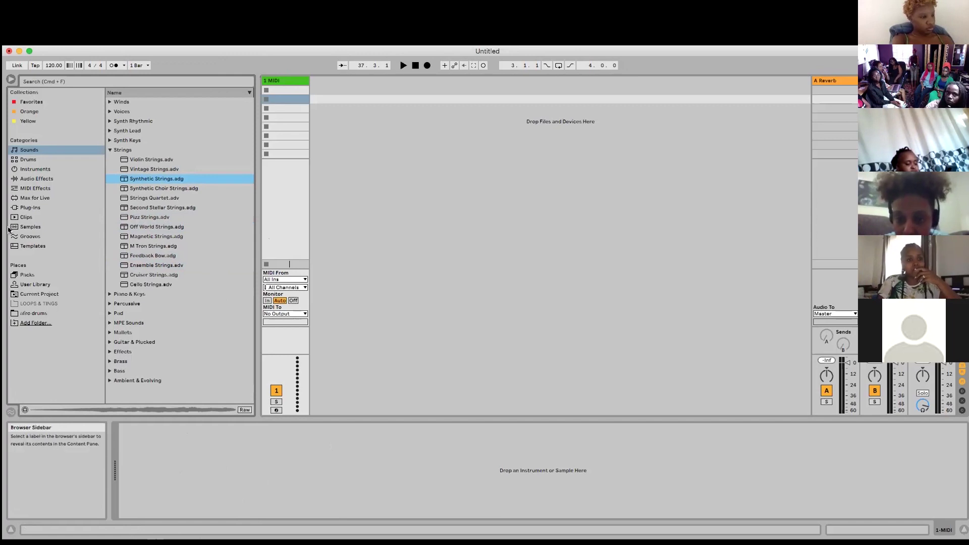
click(152, 246)
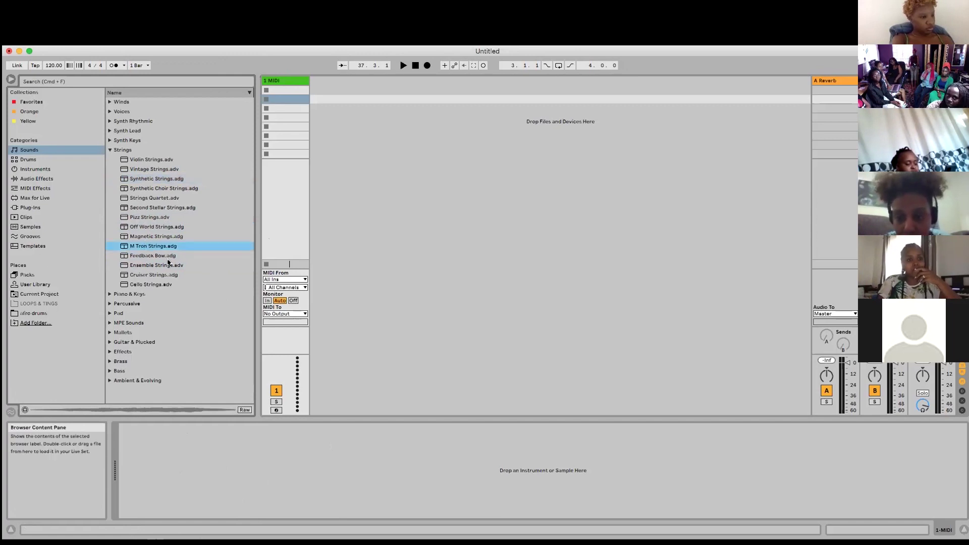
click(137, 266)
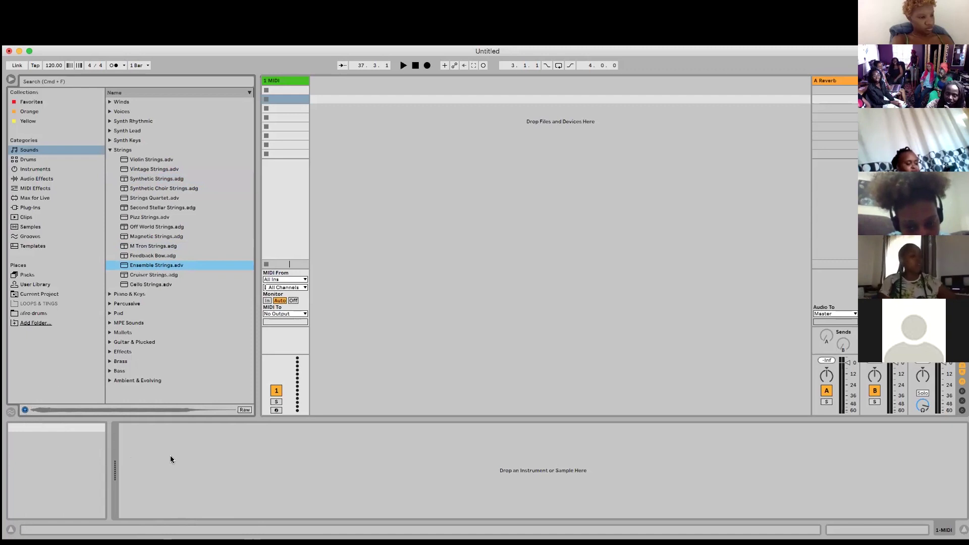
Expand the Piano & Keys folder and preview its presets from Prepared Piano Mute.adv through the organs to FM Piano Rubber.adv
click(109, 293)
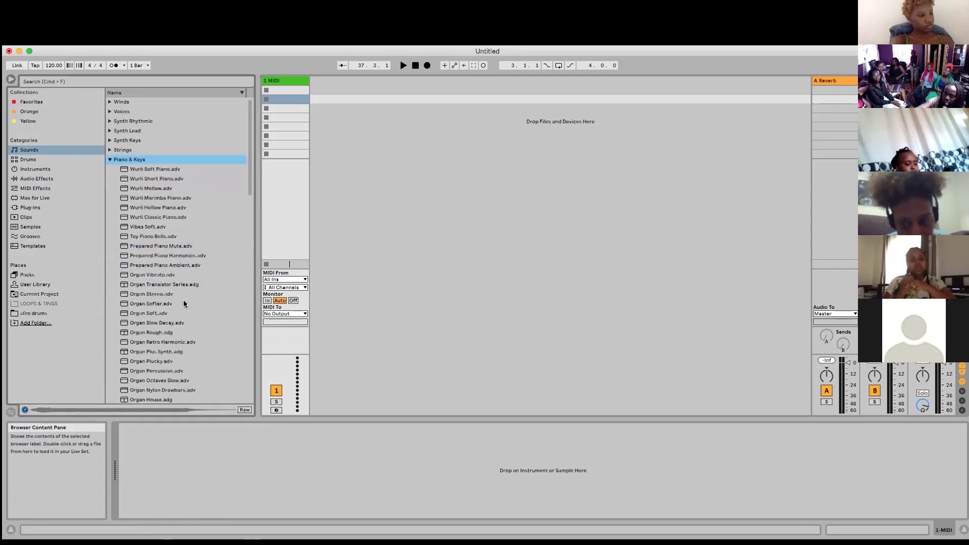
click(162, 246)
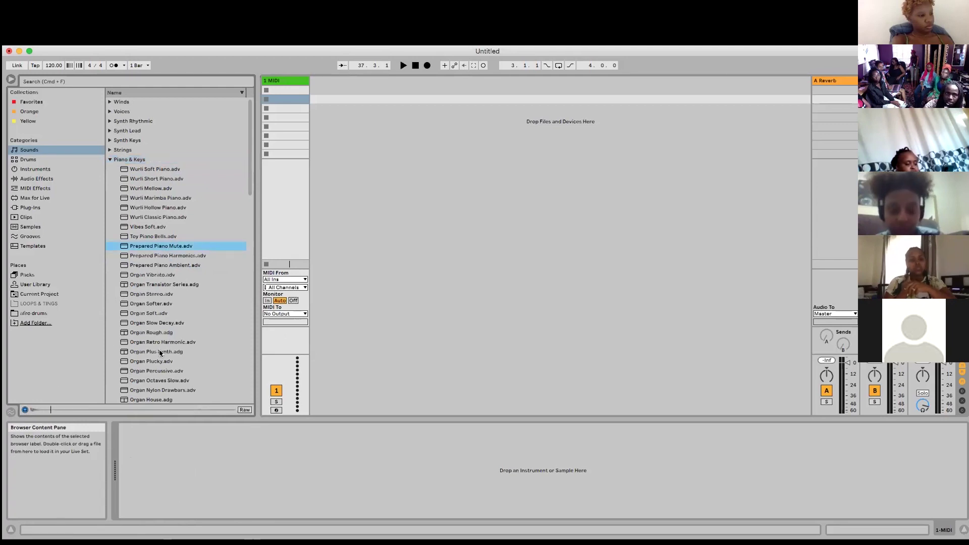
click(141, 305)
key(Down)
key(Down)
key(Down)
key(Down)
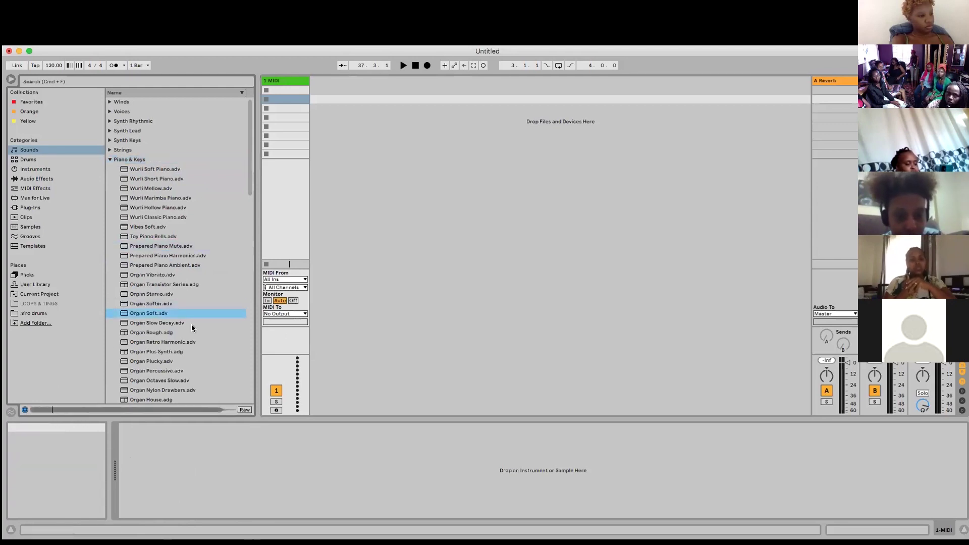
key(Down)
key(Down)
key(Down)
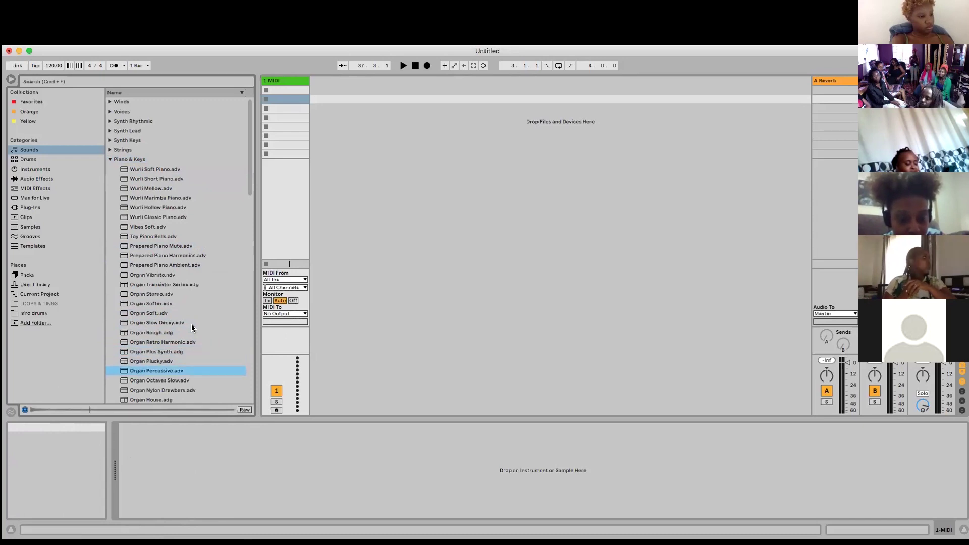
key(Down)
key(Down)
key(Down)
key(Down)
key(Down)
key(Down)
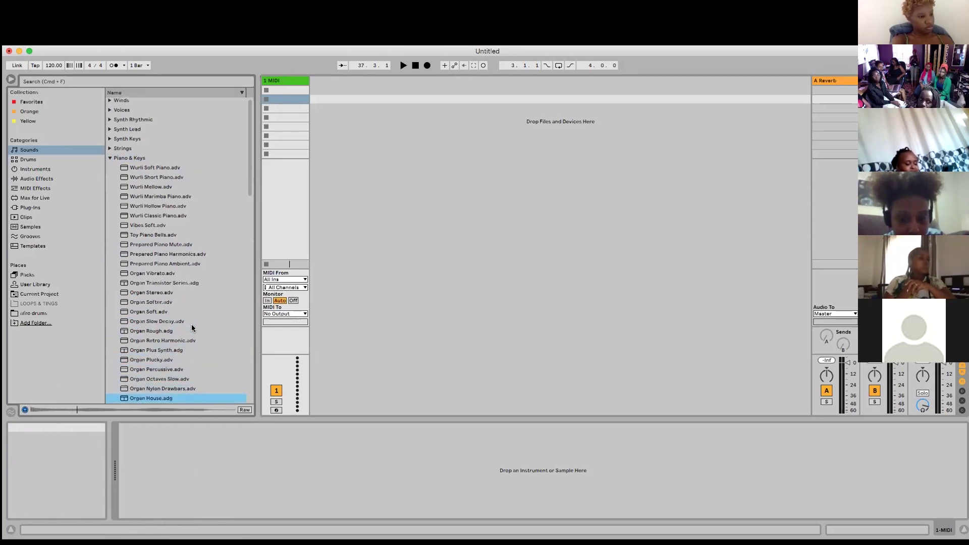
key(Down)
key(Down)
key(Down)
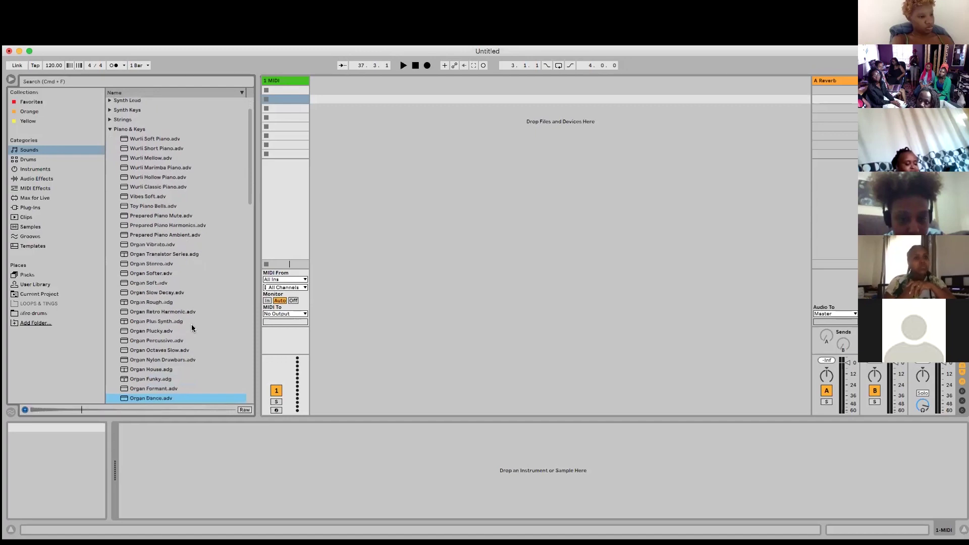
key(Down)
key(Down)
key(Down)
key(Down)
key(Down)
key(Down)
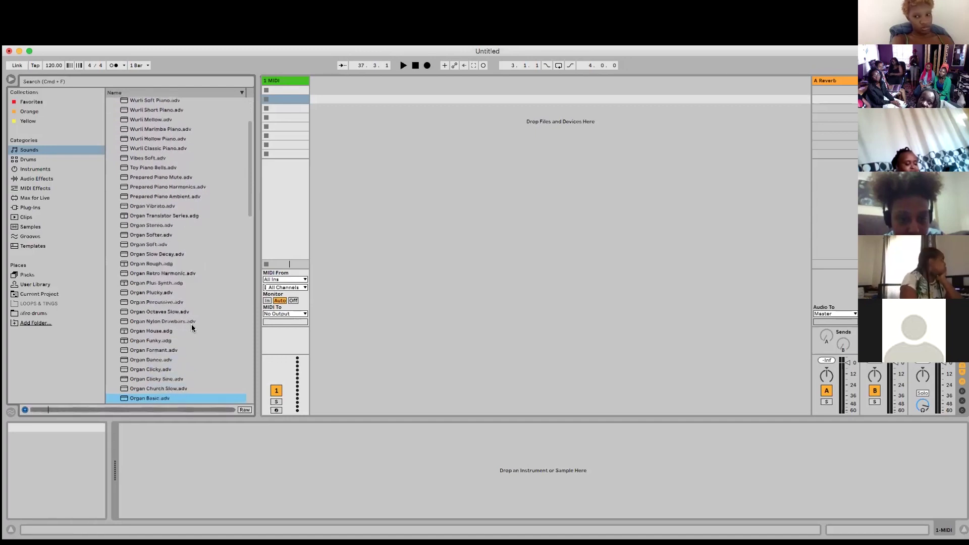
key(Down)
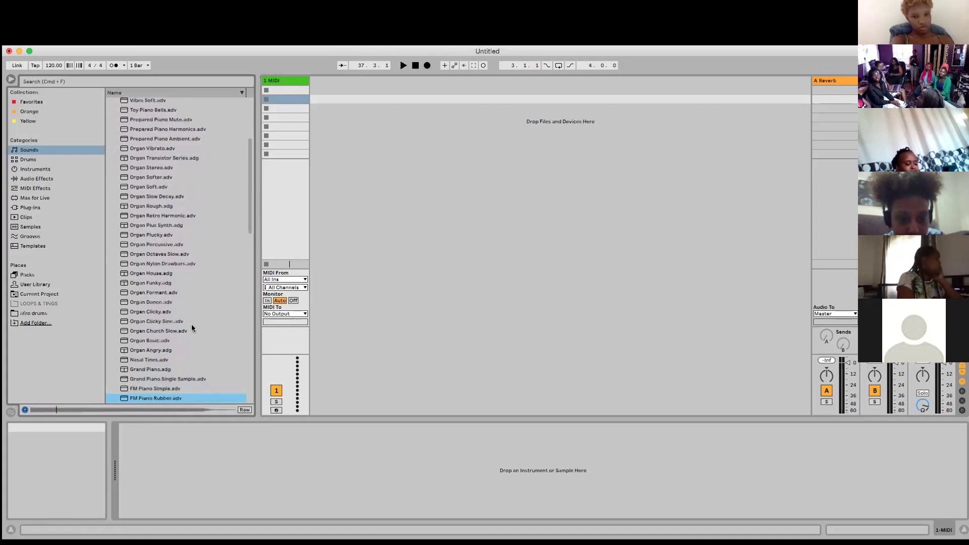
Load the Grand Piano Single Sample.adv preset onto the 1 MIDI track
key(Up)
key(Up)
key(Up)
key(Down)
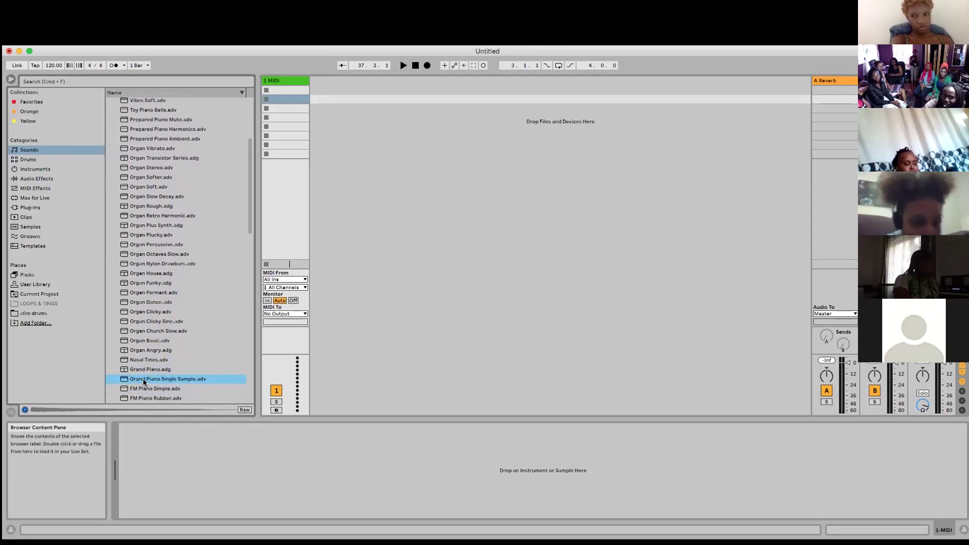
drag(144, 378, 282, 200)
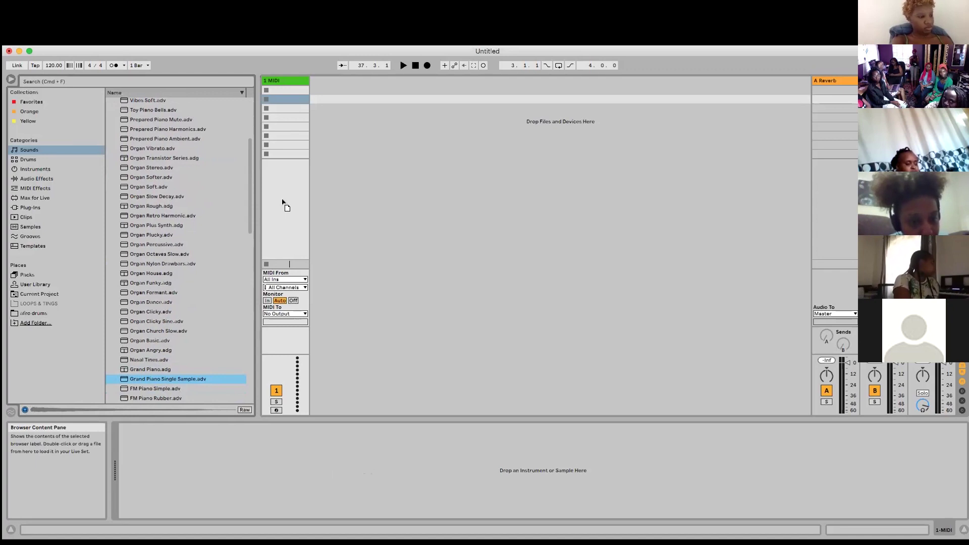
drag(283, 202, 291, 97)
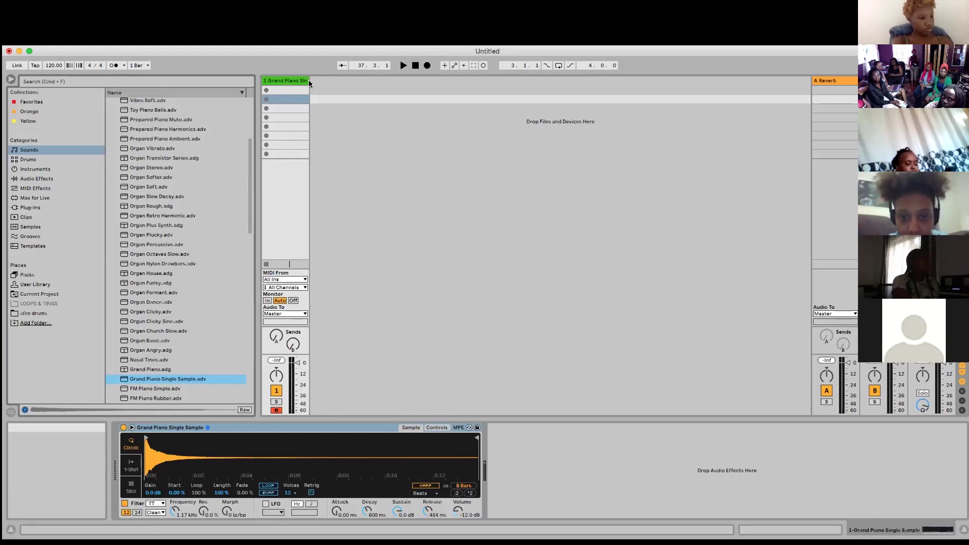
Widen the Grand Piano Single Sample track and undo the loading of its preset
drag(308, 80, 367, 77)
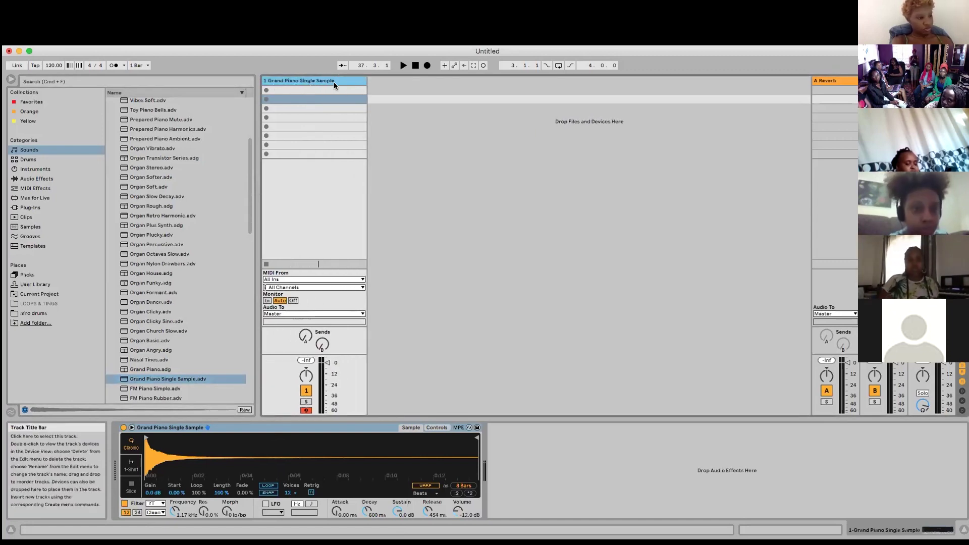
key(super+z)
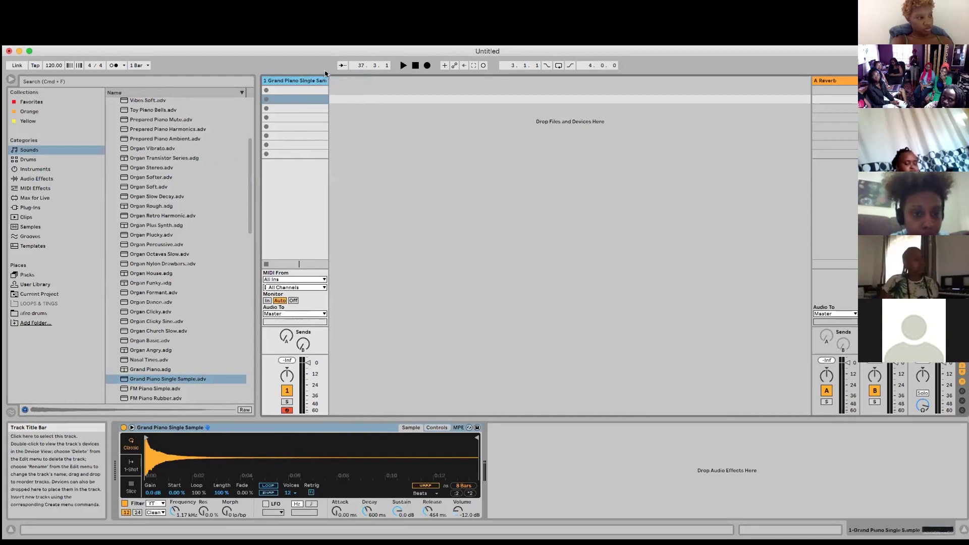
key(super+z)
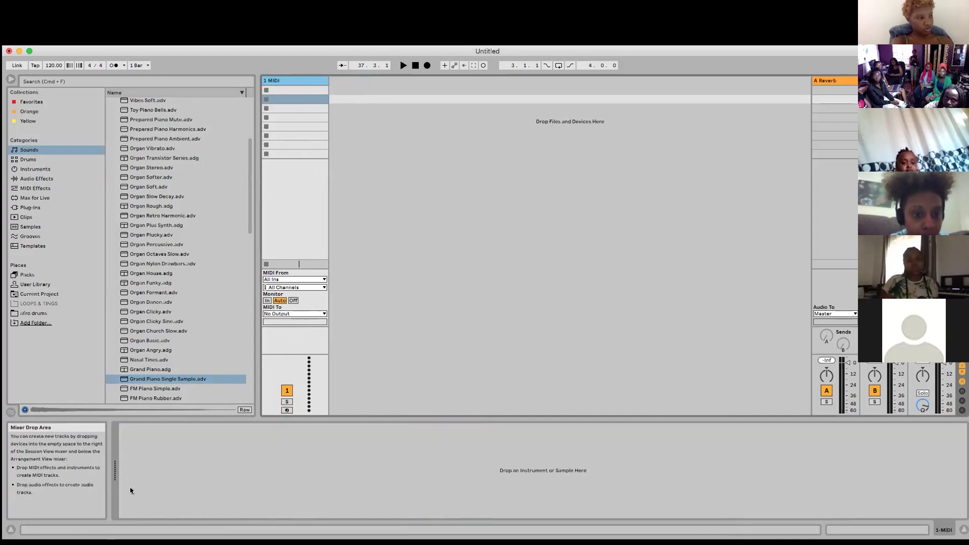
Preview the Organ Angry.adg preset and load it onto the 1 MIDI track
click(190, 349)
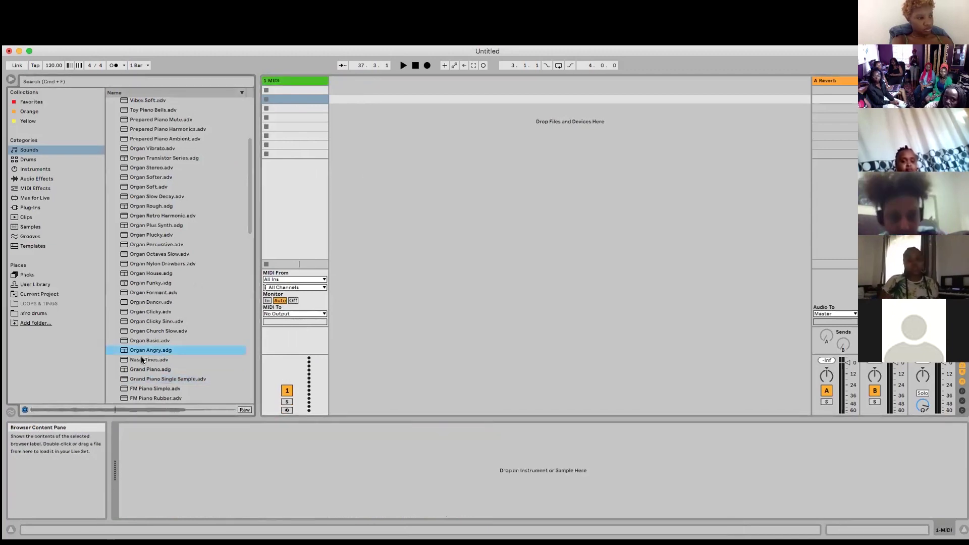
drag(146, 349, 271, 89)
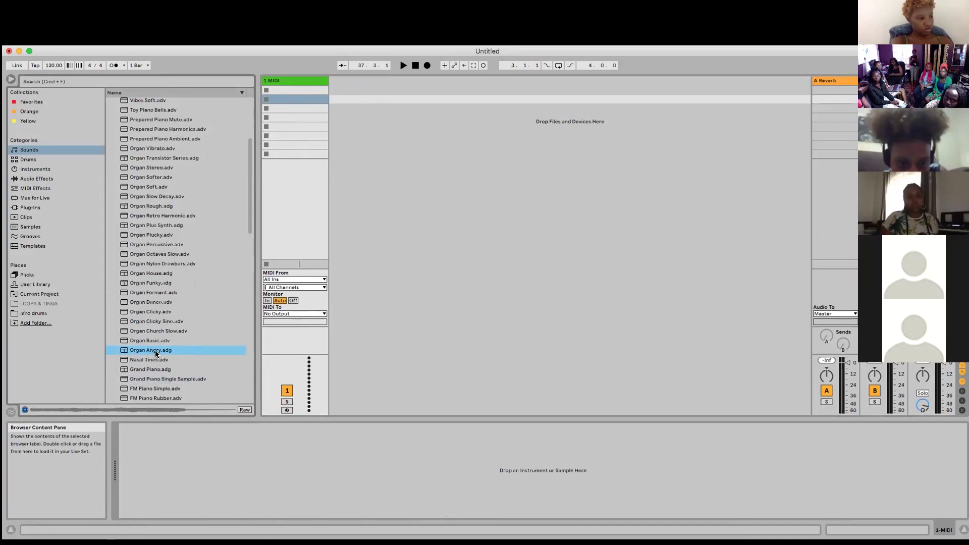
drag(266, 319, 314, 147)
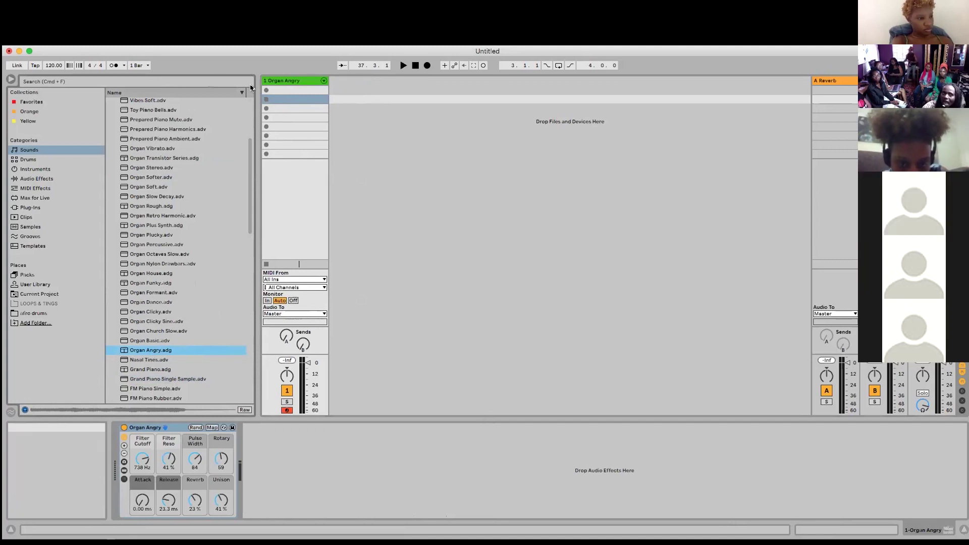
Point out the clip slots on the Organ Angry track by selecting several of them, ending on the first slot
click(301, 91)
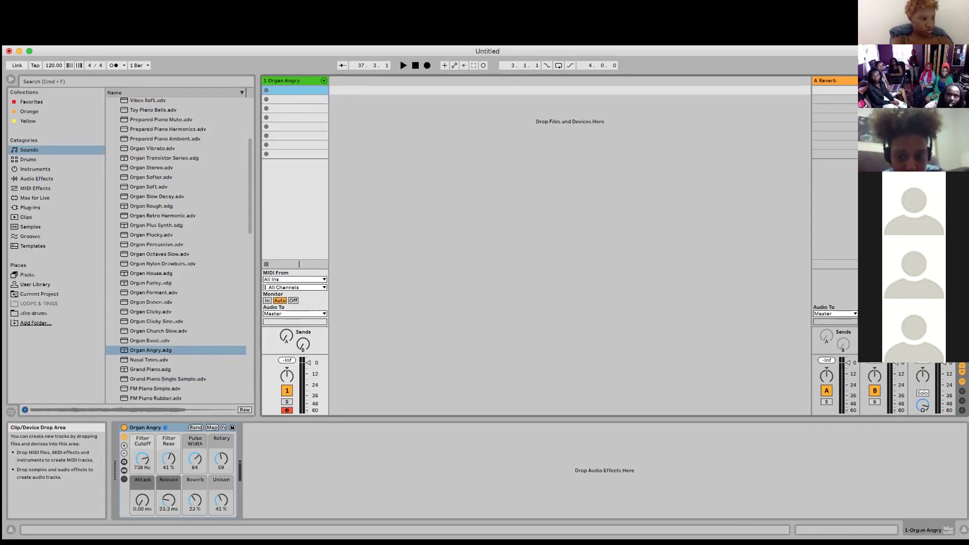
click(299, 99)
click(300, 108)
click(301, 126)
click(302, 153)
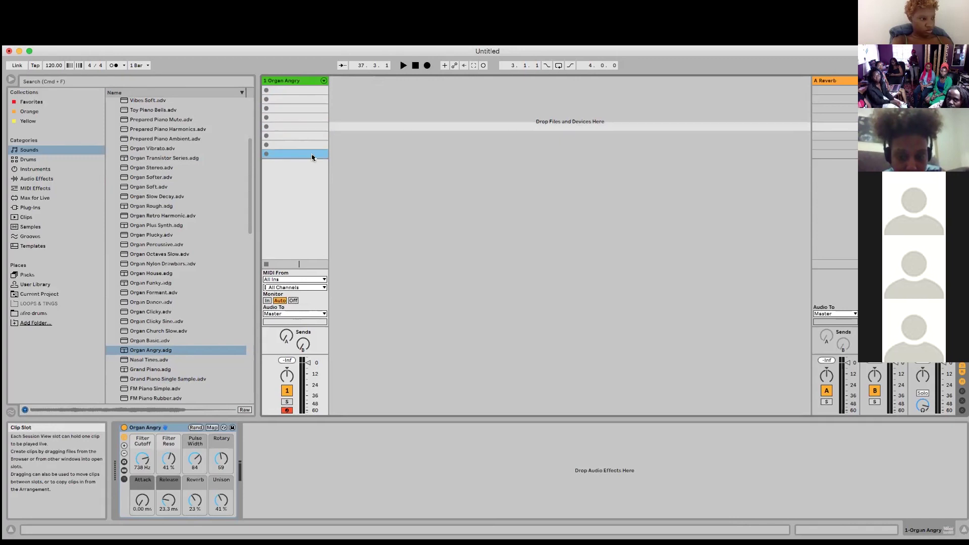
click(297, 91)
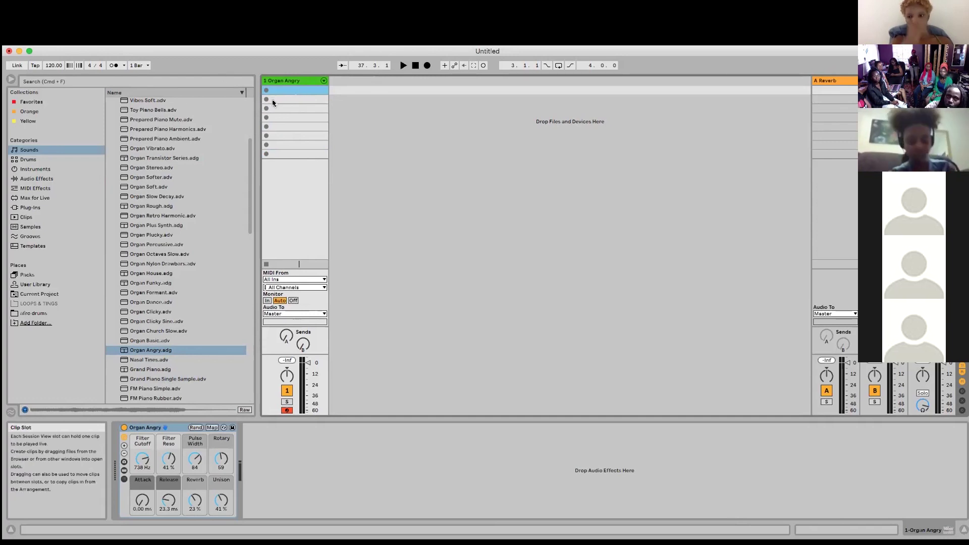
Create an empty MIDI clip in the first clip slot of the Organ Angry track
double_click(299, 89)
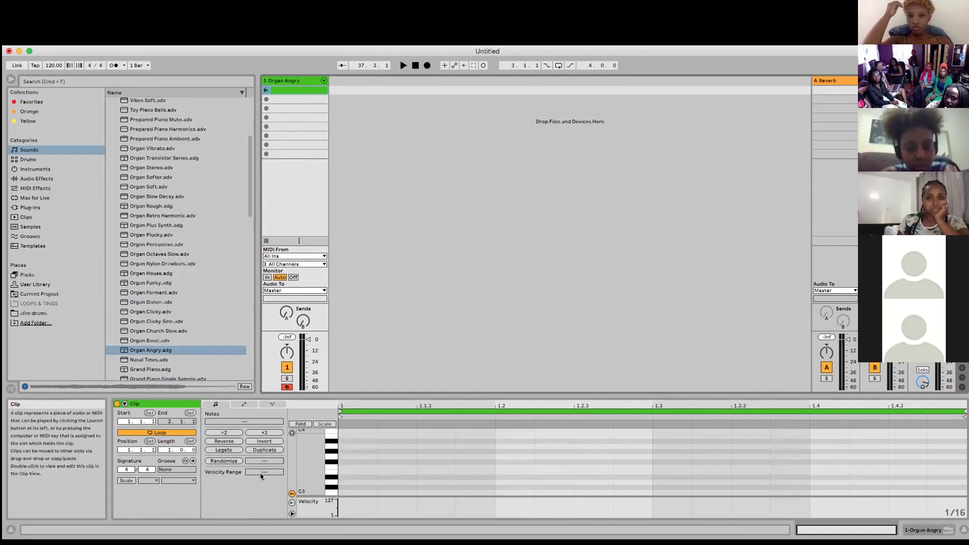
click(367, 459)
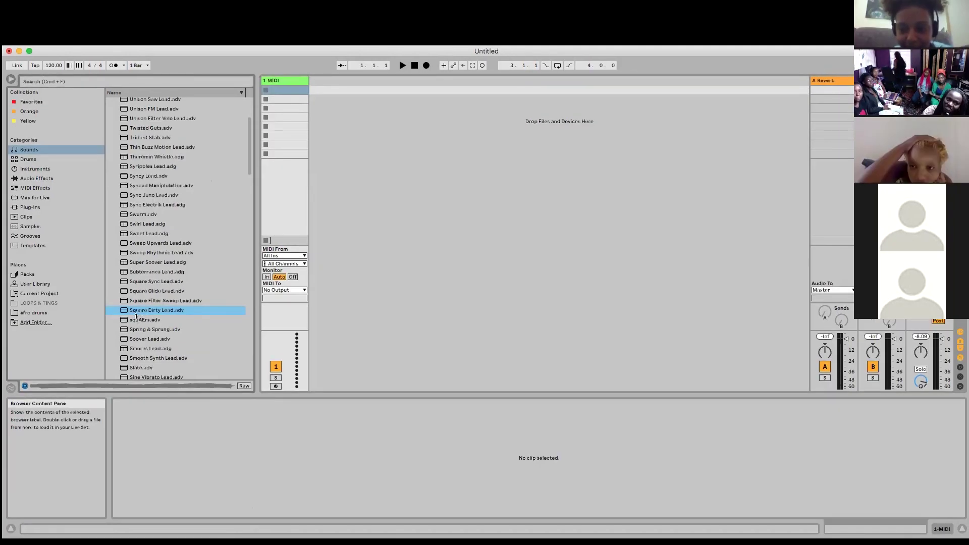
Load the Square Dirty Lead.adv preset from the Synth Lead folder onto the 1 MIDI track and widen the track
drag(132, 311, 282, 125)
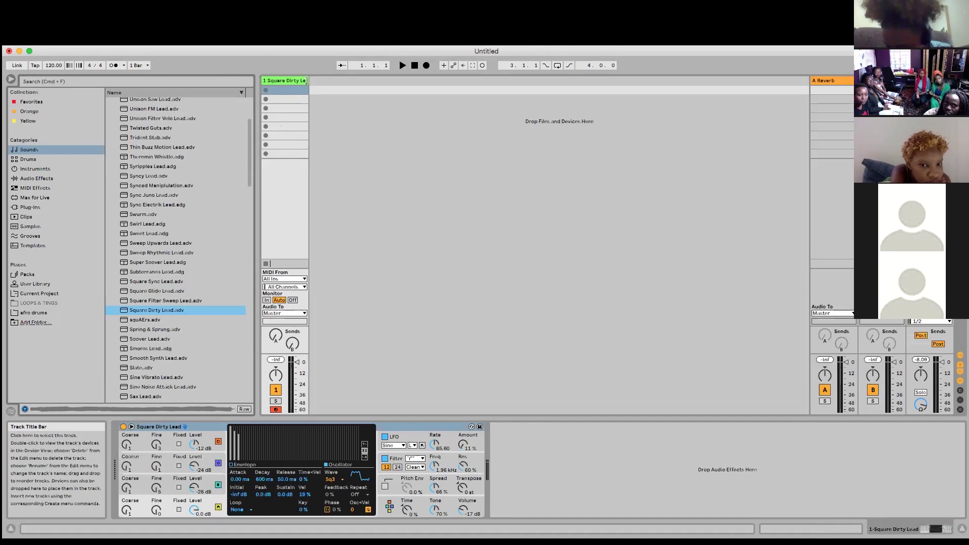
drag(308, 81, 344, 86)
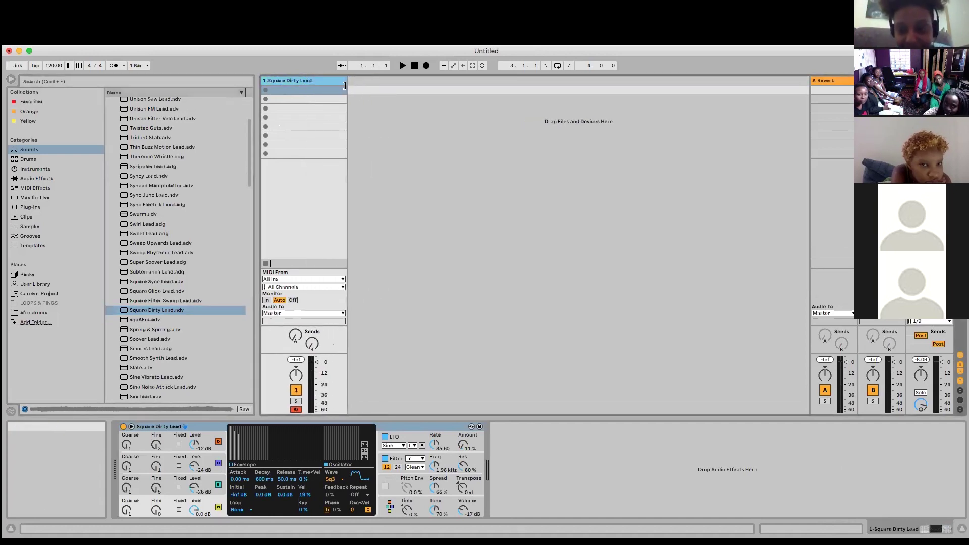
scroll(168, 234, up, 5)
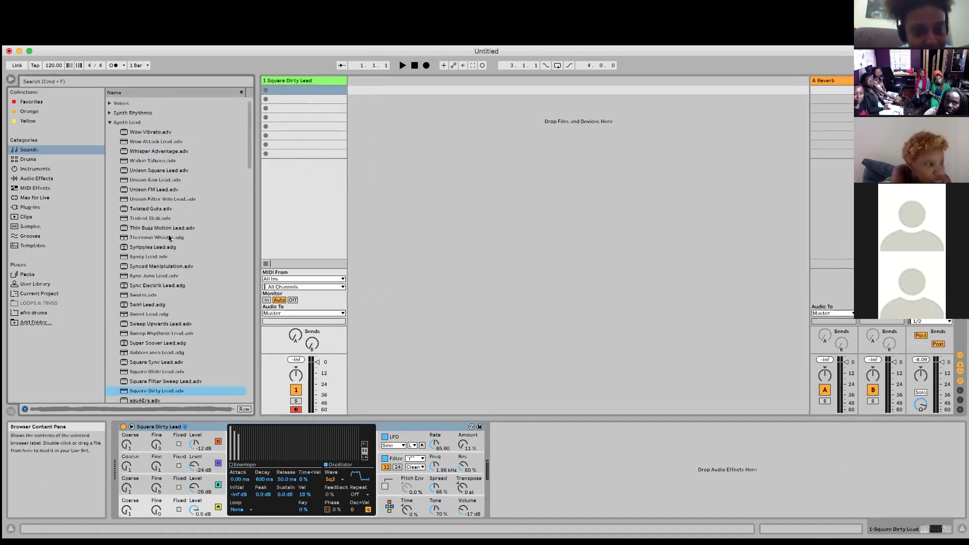
click(109, 122)
click(109, 131)
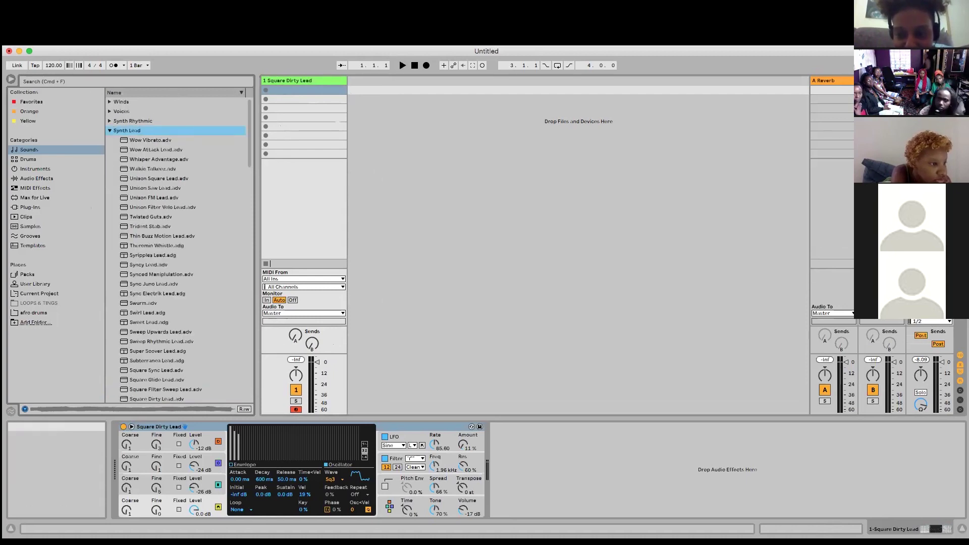
Play notes on the Square Dirty Lead track with the computer MIDI keyboard, raising its octave range step by step to C4–D5
click(874, 328)
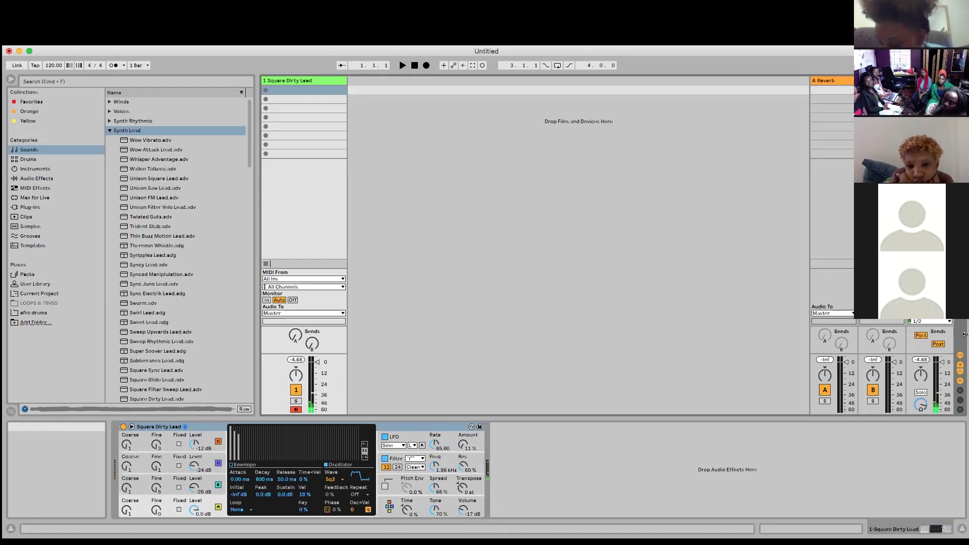
key(x)
key(a)
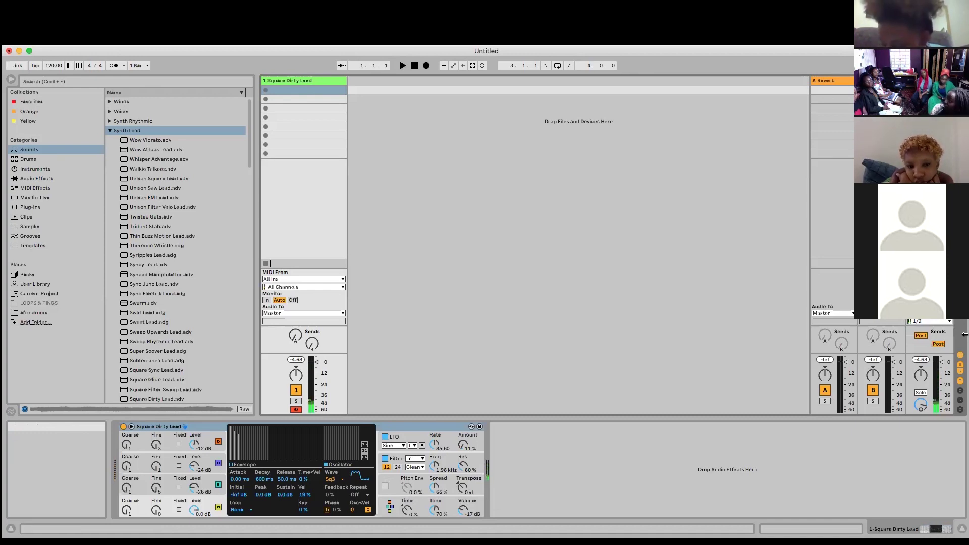
key(x)
key(a)
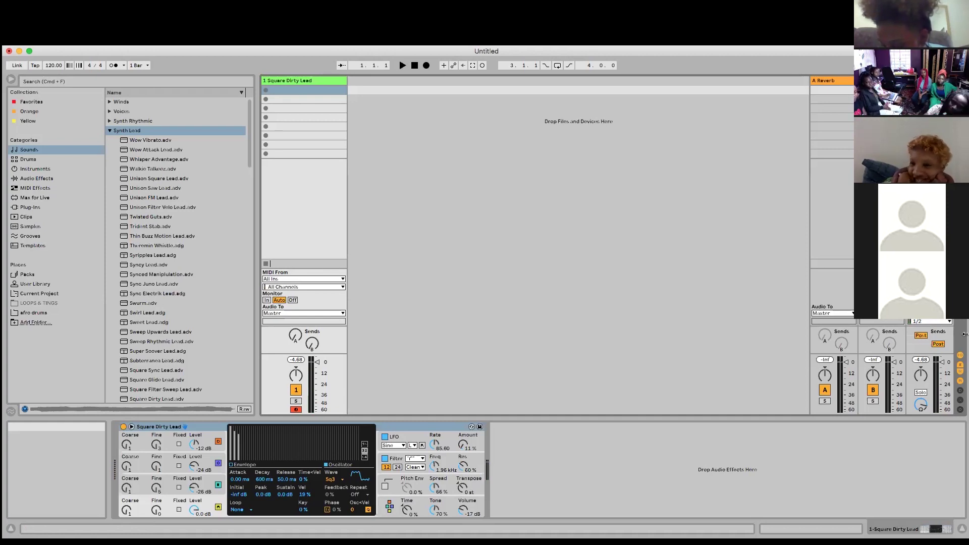
key(x)
key(a)
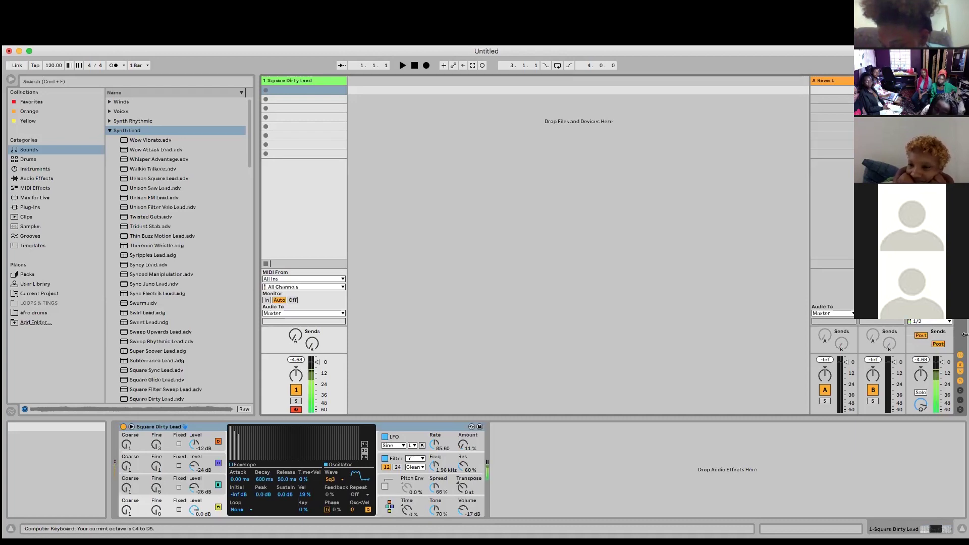
Lower the computer MIDI keyboard's octave range to C0–D1
key(z)
key(z)
key(z)
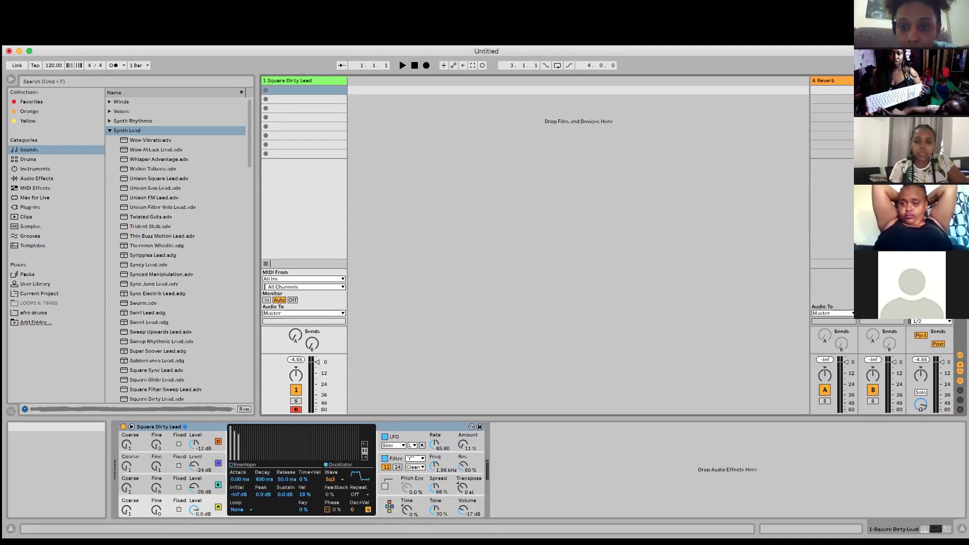
key(z)
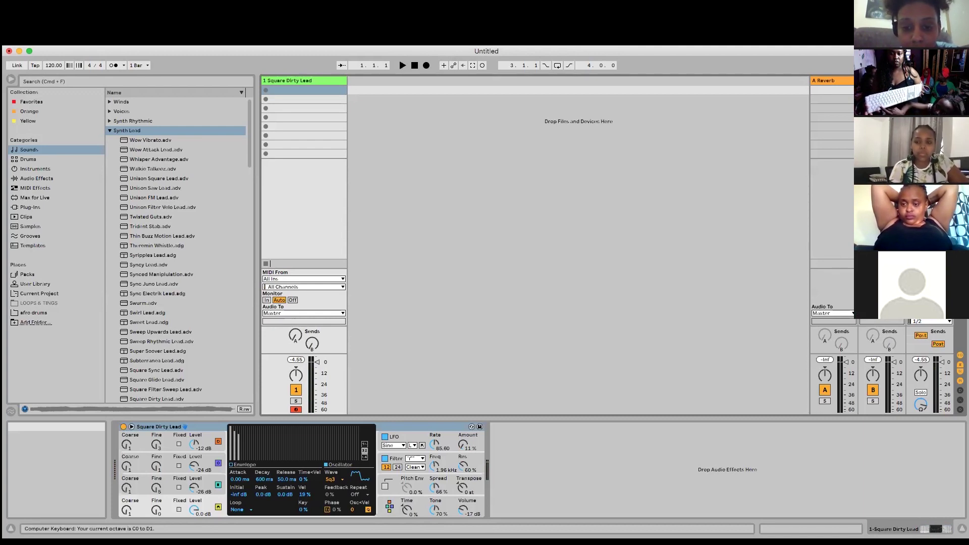
Play the same note repeatedly while raising the computer MIDI keyboard one octave at a time from C0–D1
key(a)
key(x)
key(a)
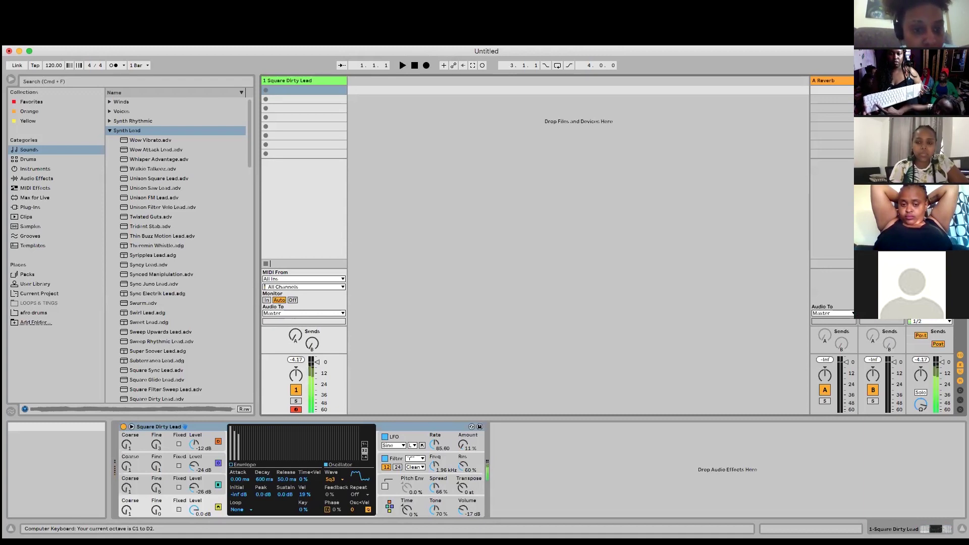
key(x)
key(a)
key(x)
key(a)
key(x)
key(a)
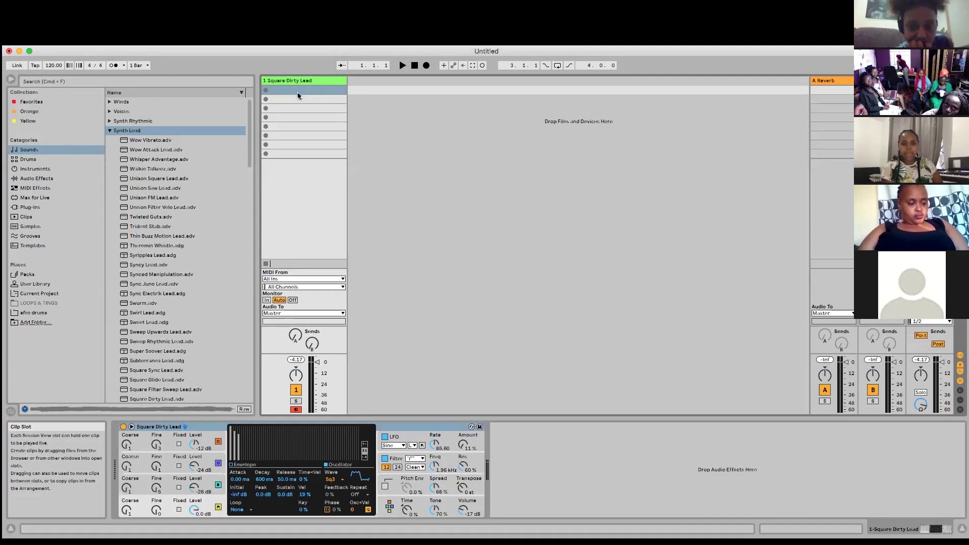
Create an empty MIDI clip in the first slot of the Square Dirty Lead track and enlarge its note editor
double_click(310, 89)
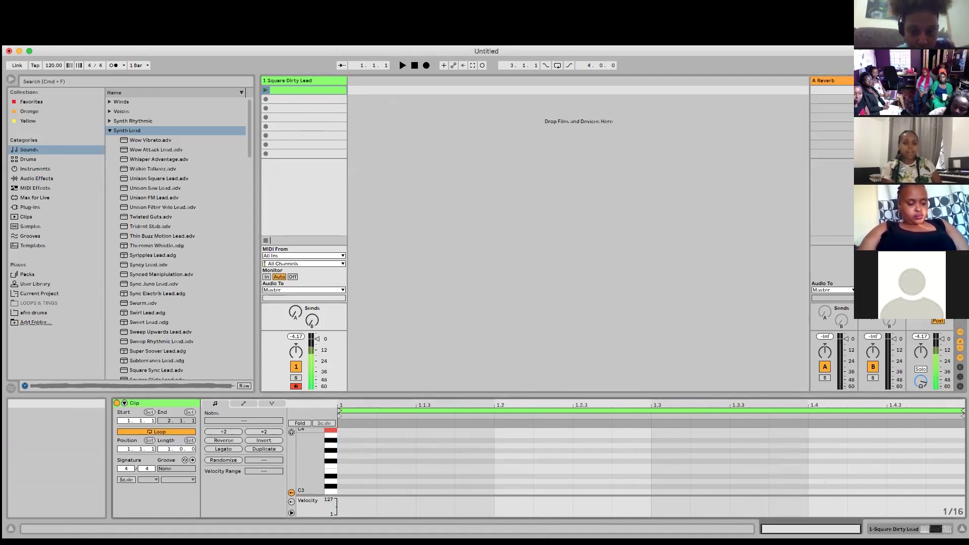
scroll(310, 454, up, 10)
drag(350, 394, 348, 324)
scroll(335, 435, down, 10)
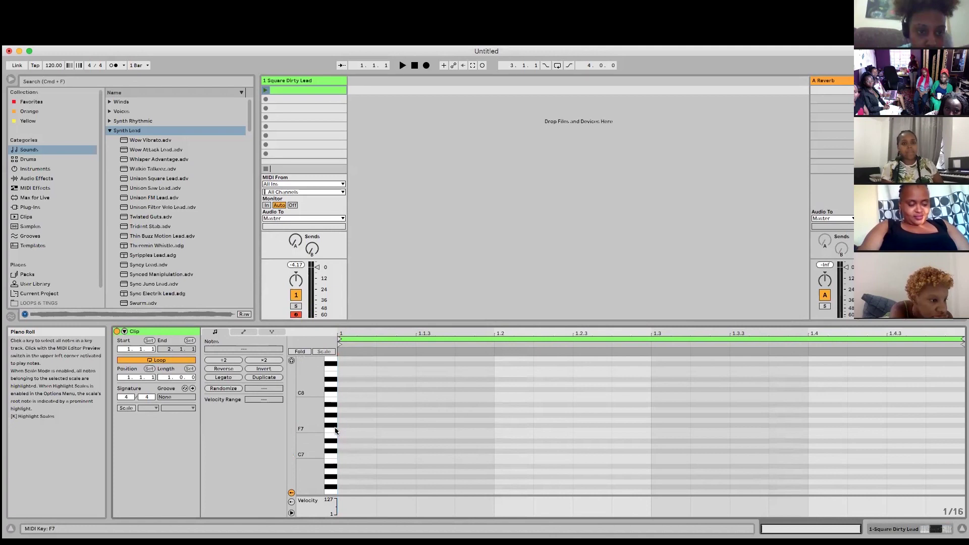
scroll(333, 431, down, 8)
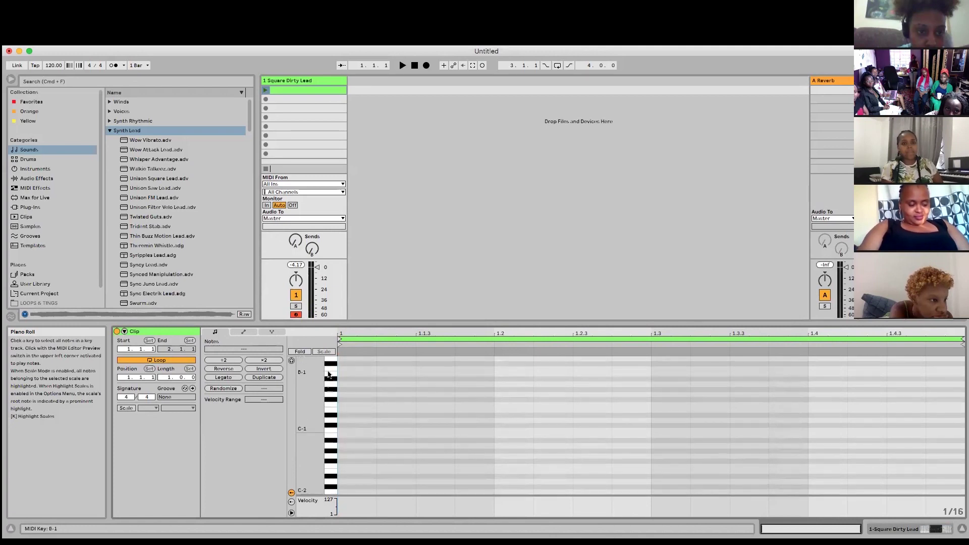
Fold the clip's note editor and play several notes around D3 to show them on the piano roll
click(301, 352)
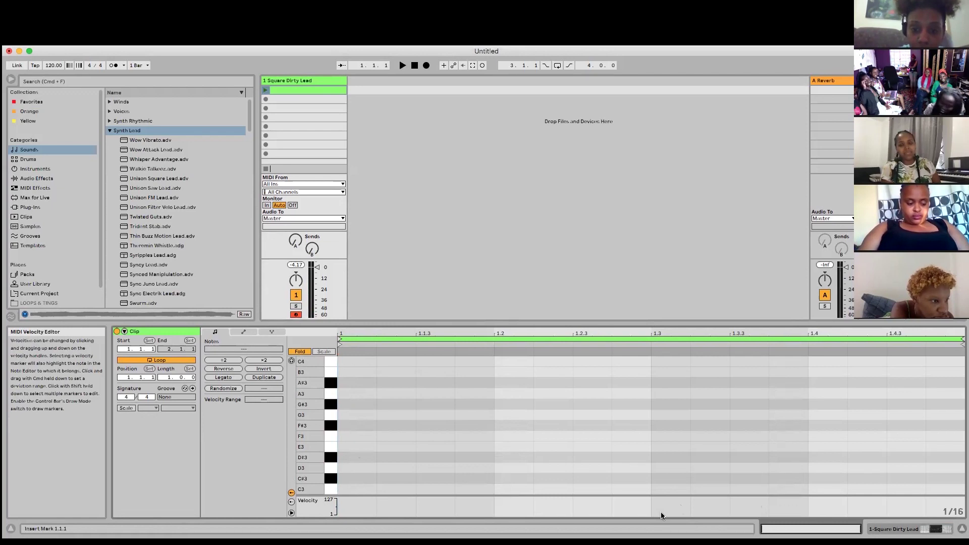
key(d)
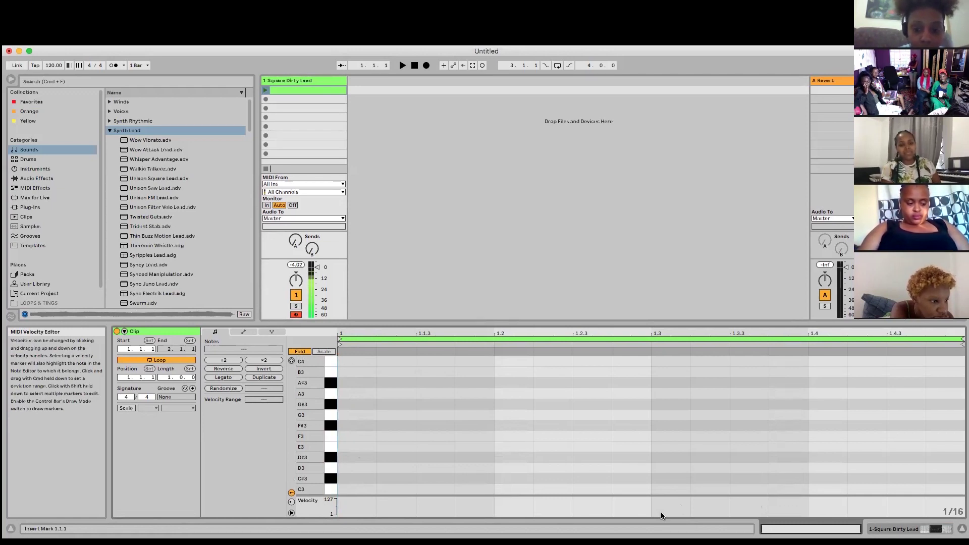
key(d)
key(d)
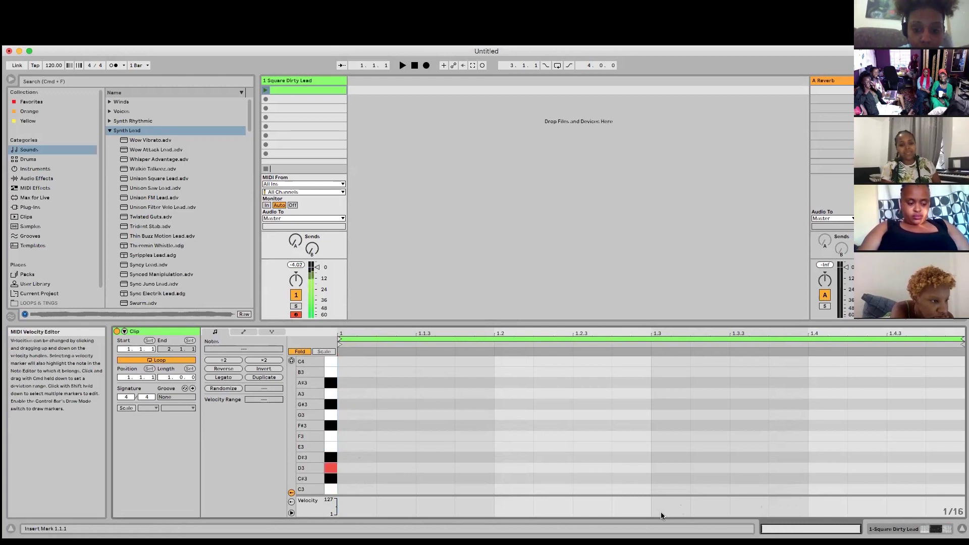
key(f)
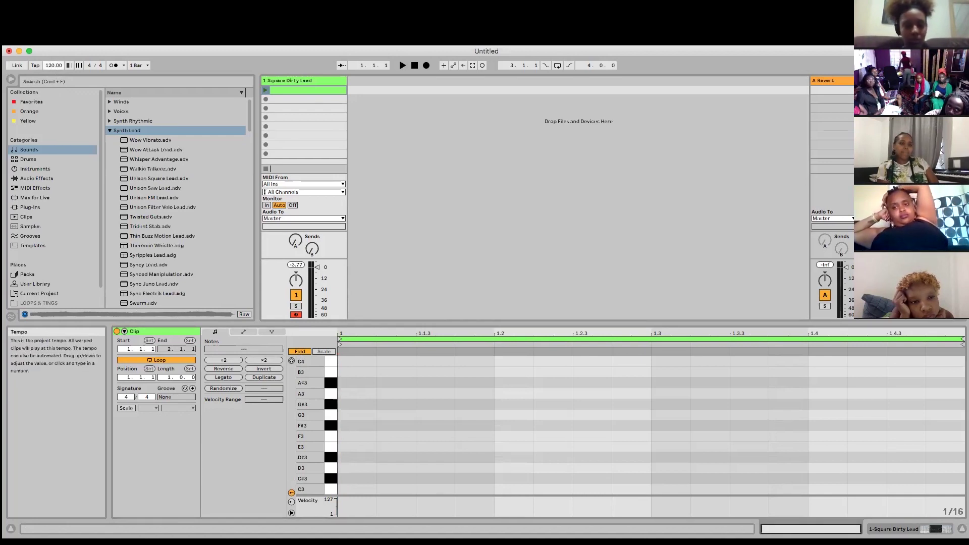
Set the project tempo to 100 BPM and turn on the metronome
drag(53, 65, 54, 60)
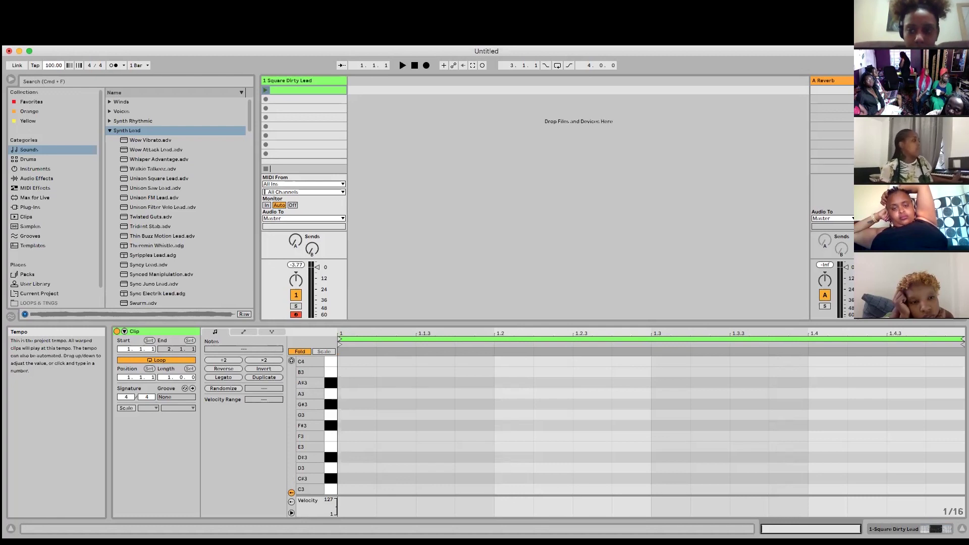
click(119, 66)
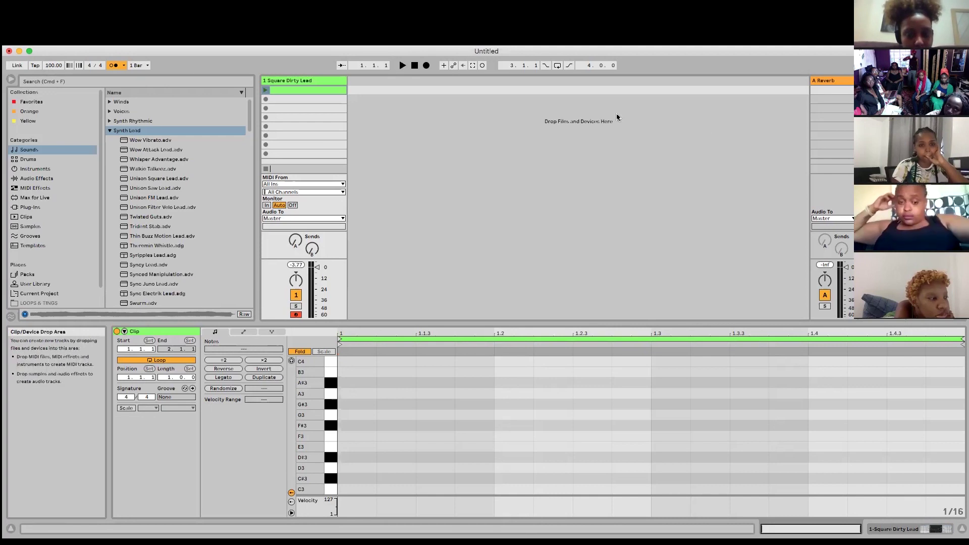
Start playback and set the metronome sound to Classic
click(402, 65)
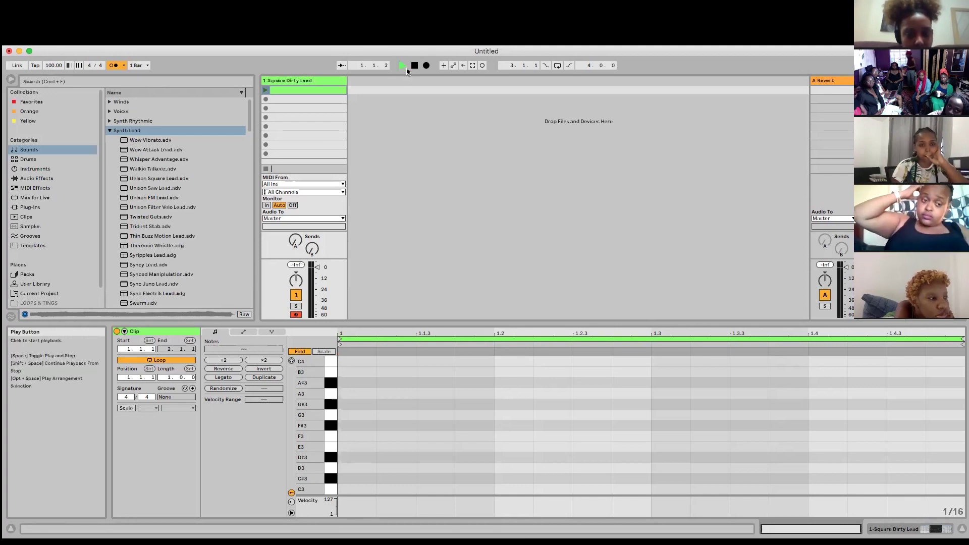
click(124, 65)
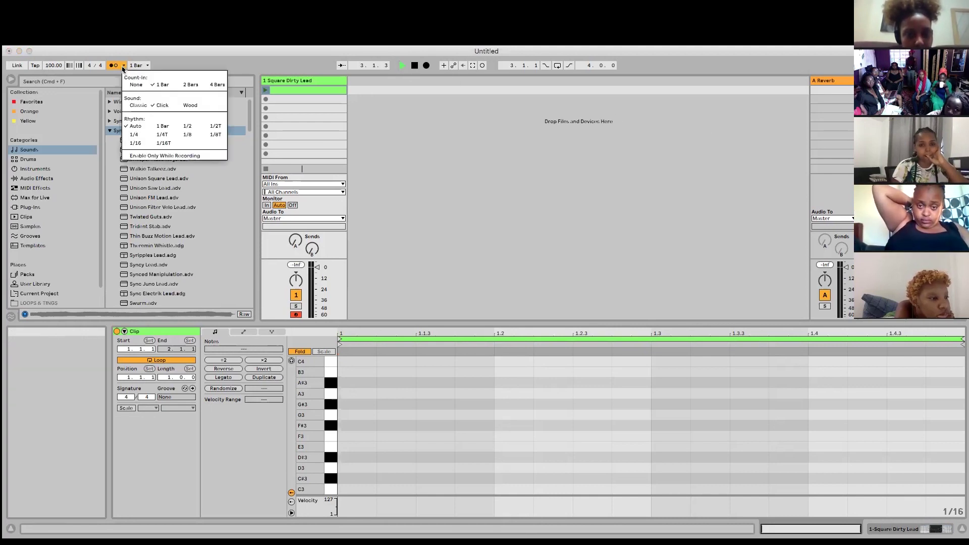
click(138, 105)
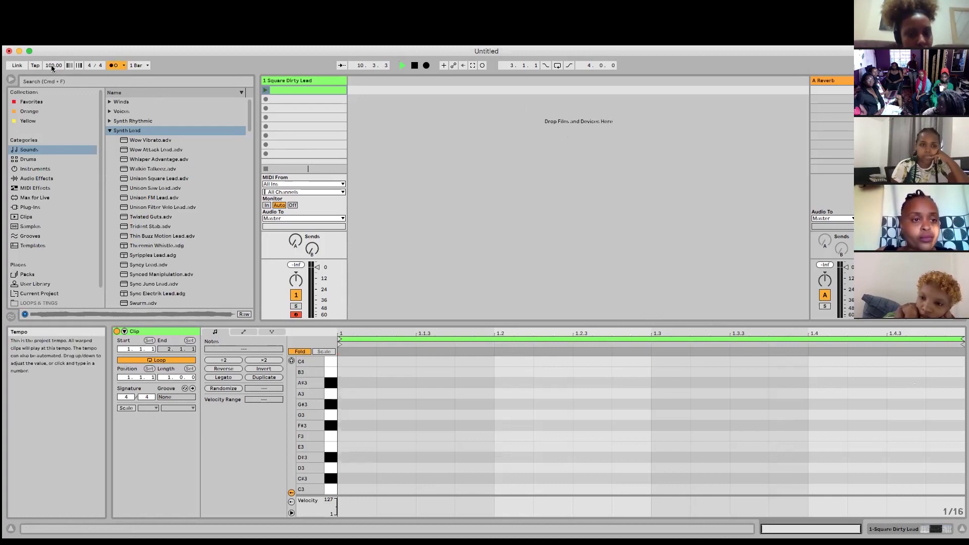
Try project tempos of 152 and 84 BPM against the metronome, and return the tempo to 100 BPM
text(152)
key(Return)
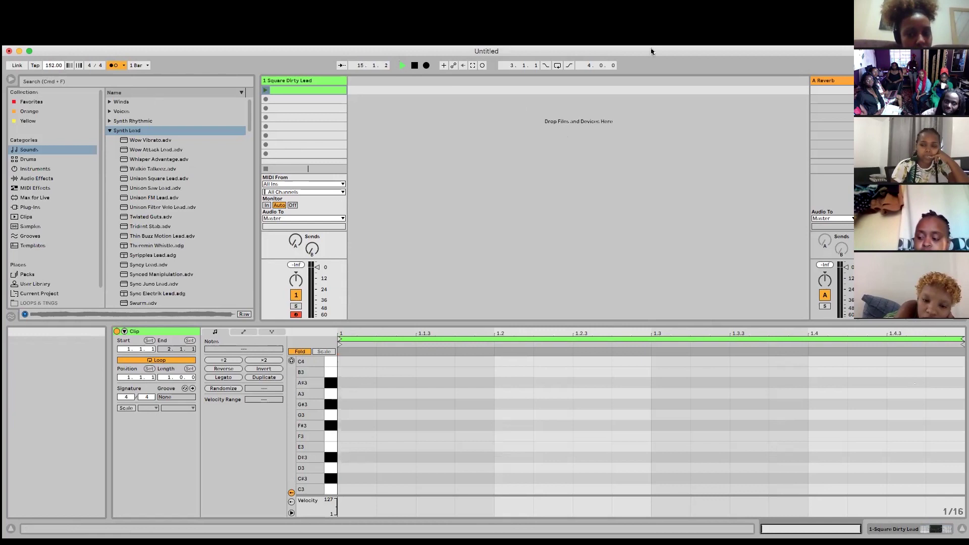
click(52, 66)
text(84)
key(Return)
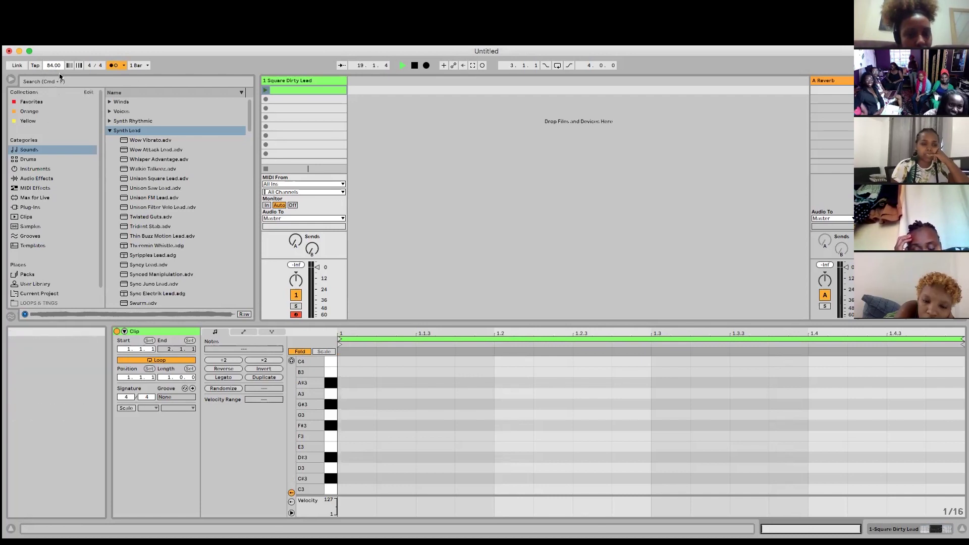
drag(53, 65, 53, 57)
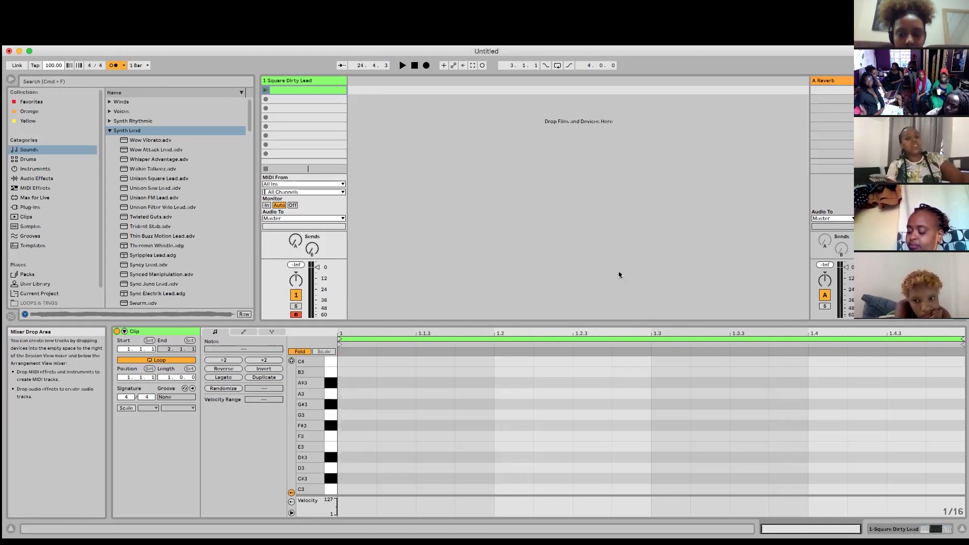
Start playback and rehearse a short melody of C3, D3, E3 and F3 notes in time with the metronome
key(space)
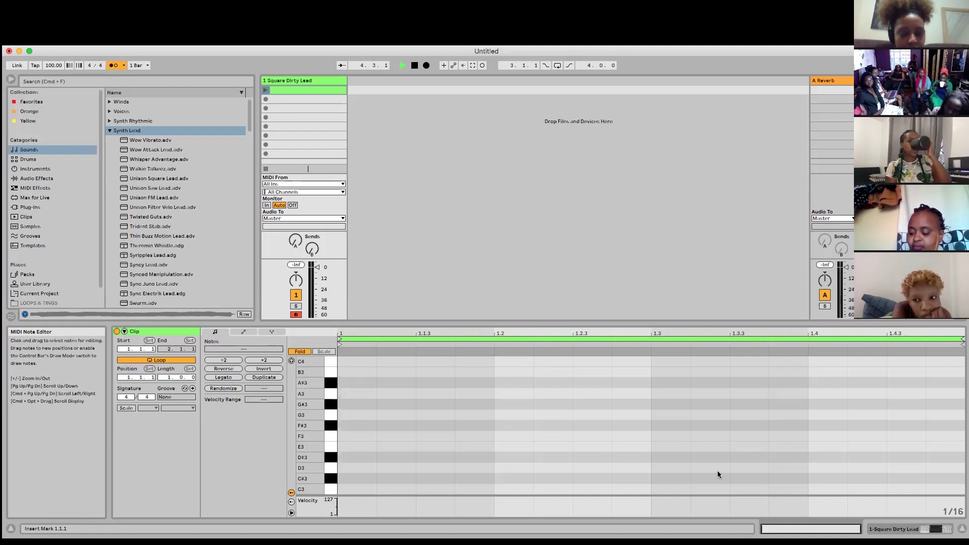
key(a)
key(s)
key(d)
key(a)
key(d)
key(a)
key(d)
key(s)
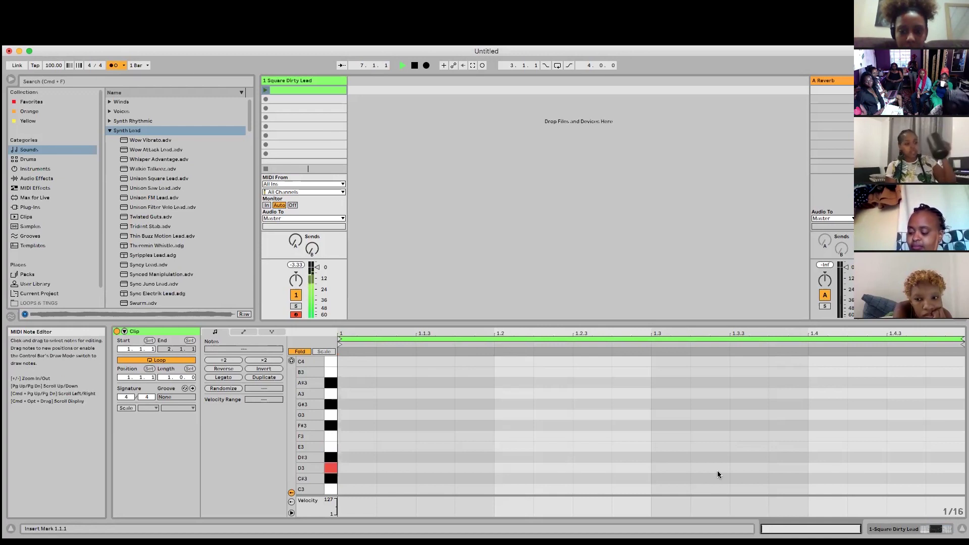
key(f)
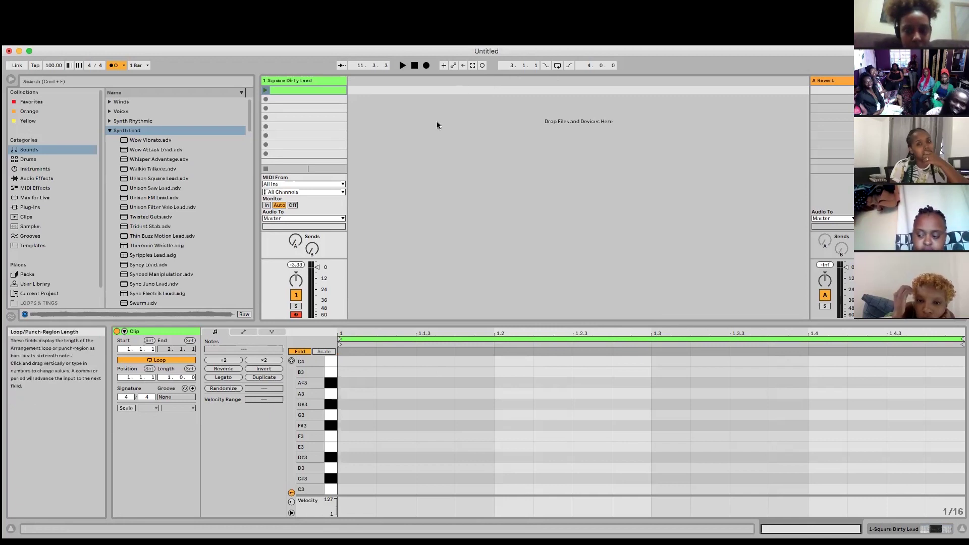
Record a melody of C3, D3 and E3 notes into the empty Session View clip, and stop playback
click(482, 65)
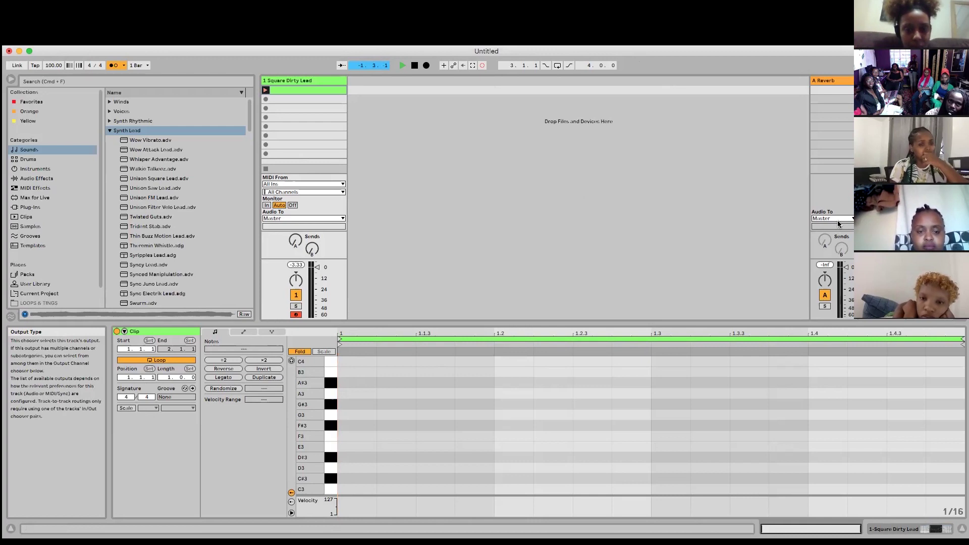
key(a)
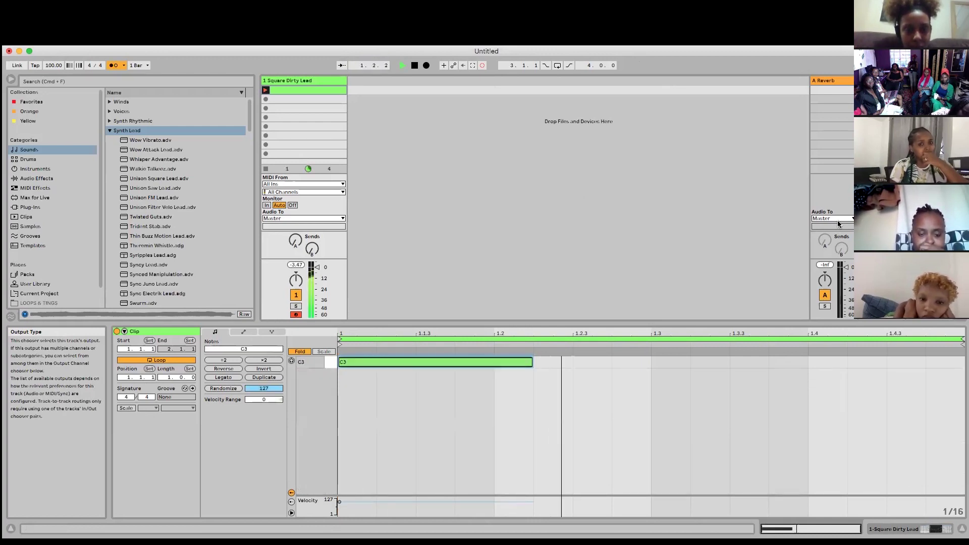
key(s)
key(d)
key(a)
key(d)
key(a)
key(d)
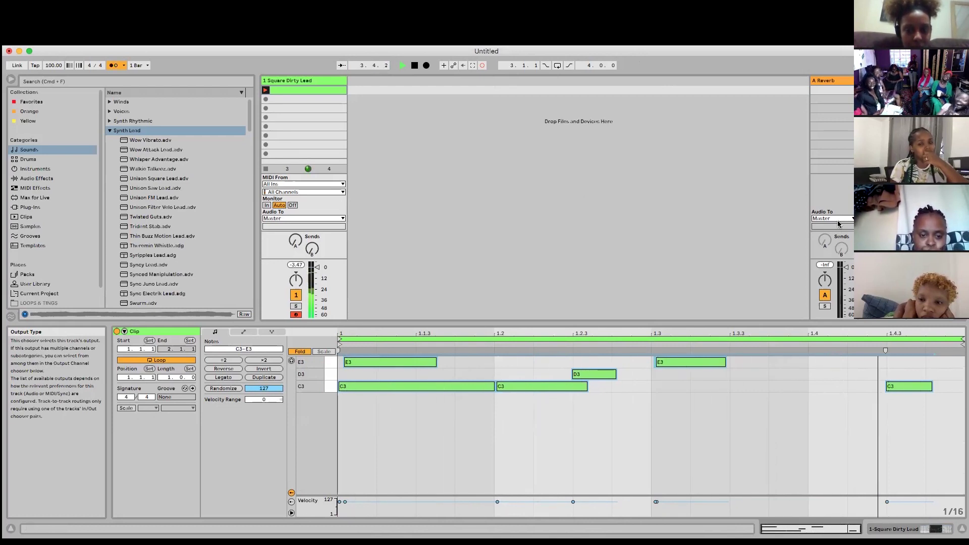
key(space)
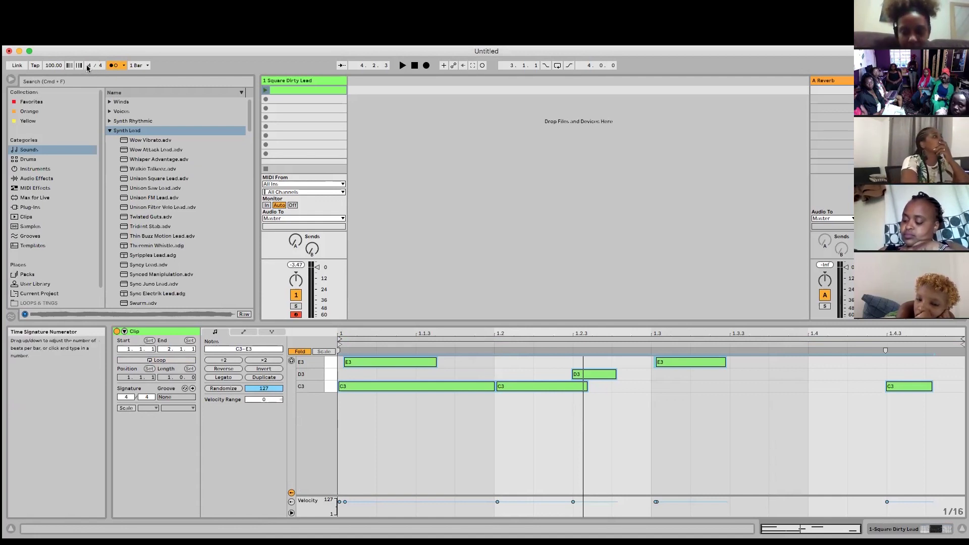
Examine the time signature setting and the global quantization choices, keeping 1 Bar
drag(87, 68, 87, 75)
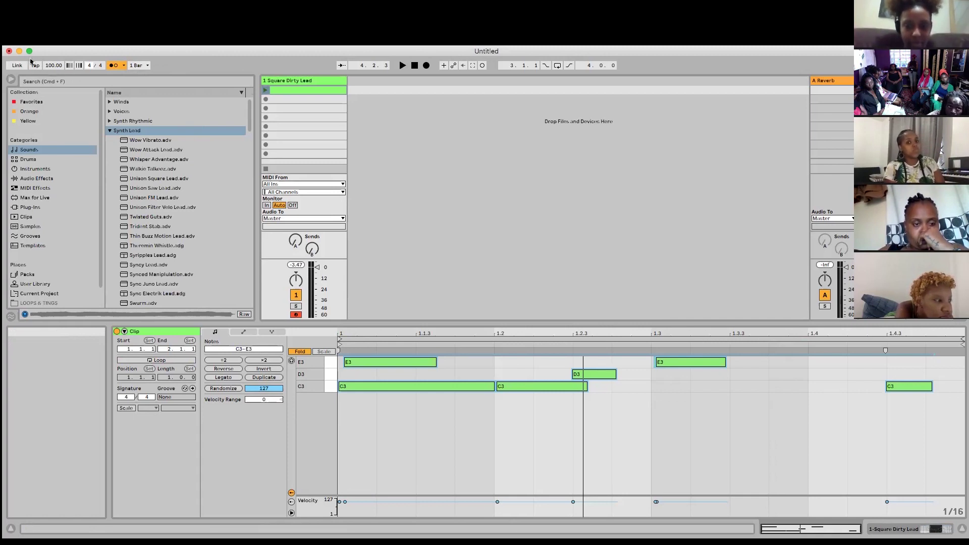
click(137, 65)
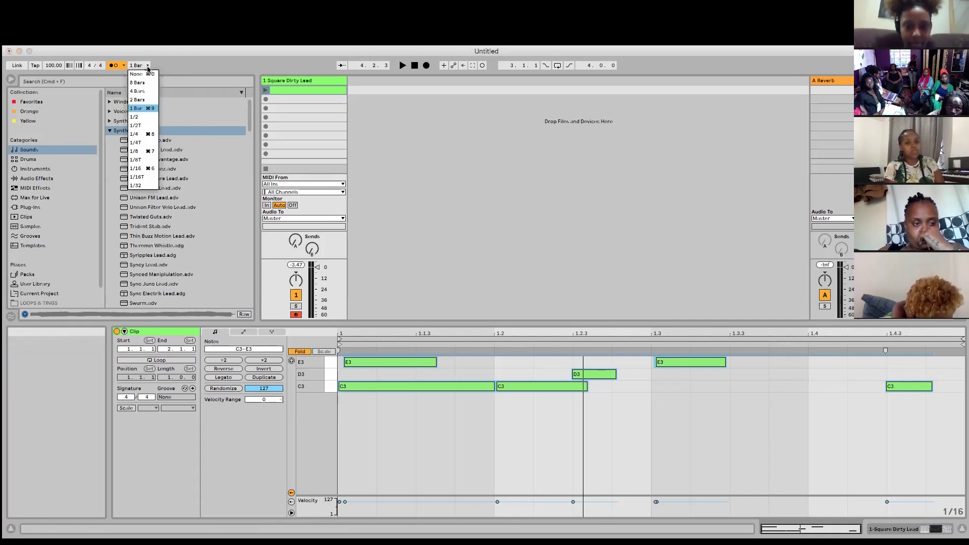
click(135, 108)
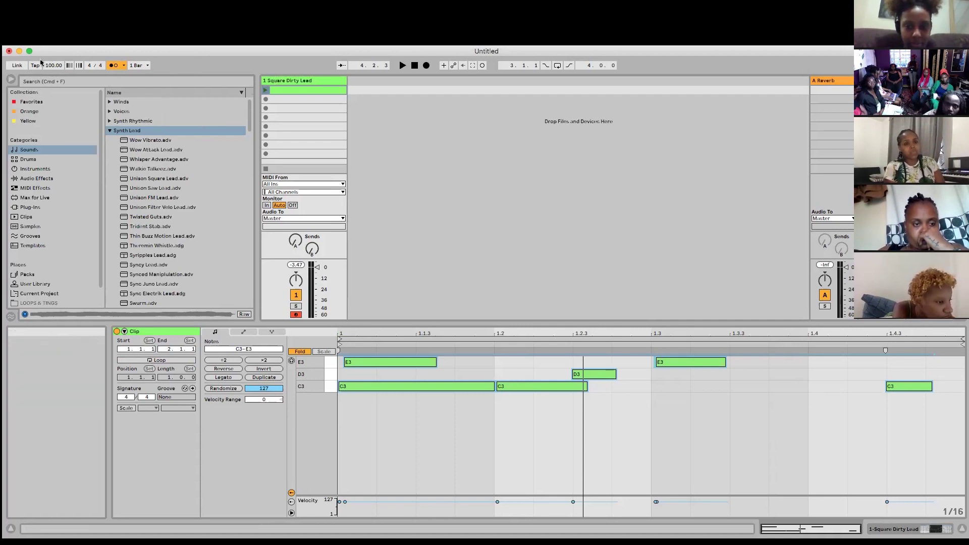
Delete all recorded notes, and remove the clip from the Square Dirty Lead track's first slot
drag(954, 453, 339, 356)
key(Delete)
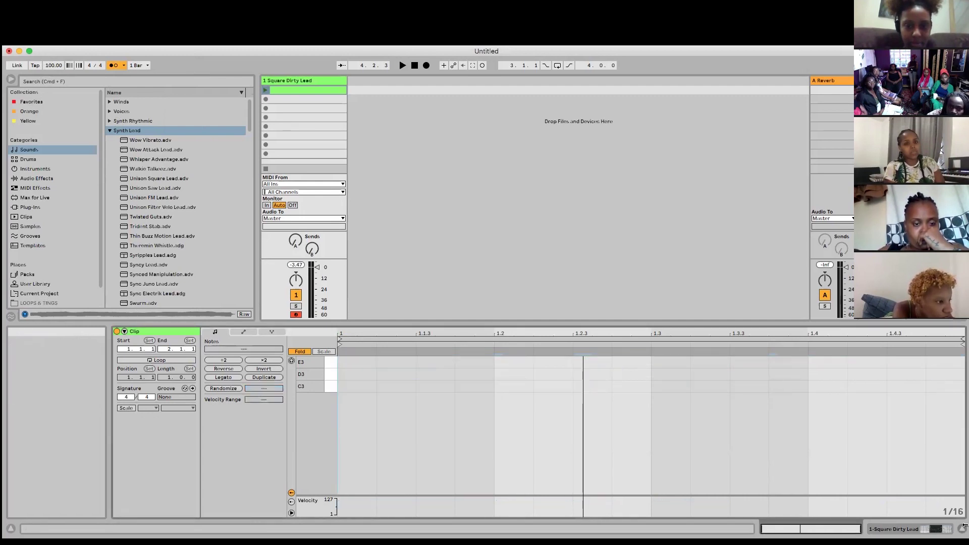
key(Delete)
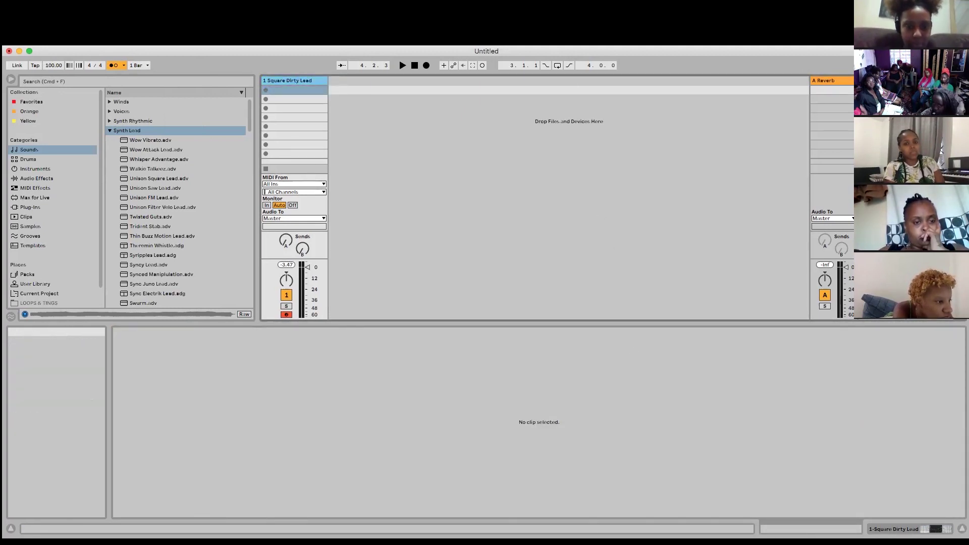
Switch to Arrangement View and start playback from 1.1.1
click(964, 321)
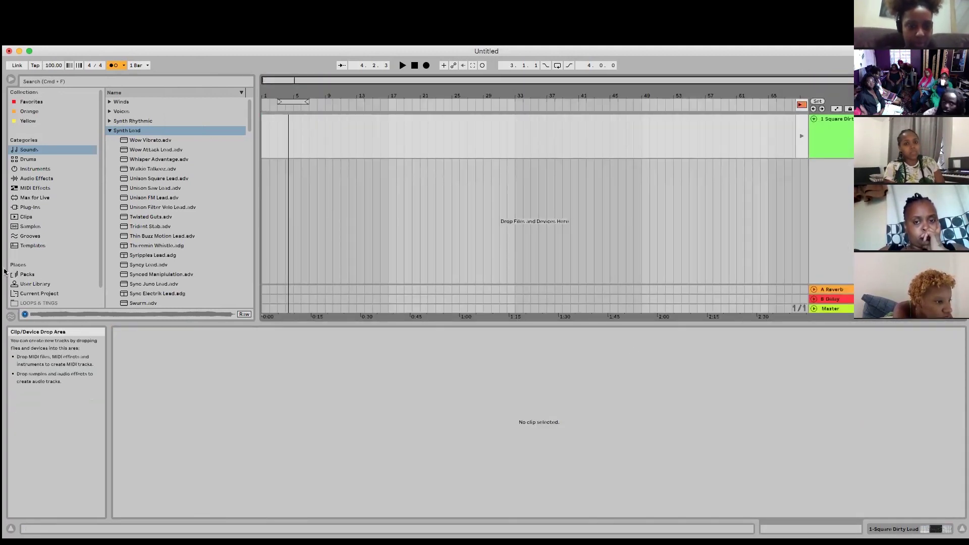
click(262, 147)
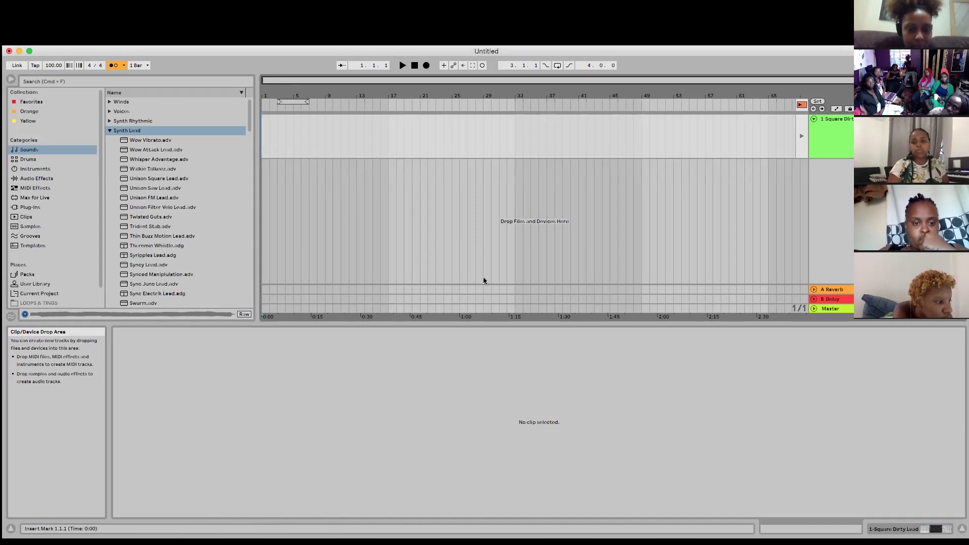
click(402, 66)
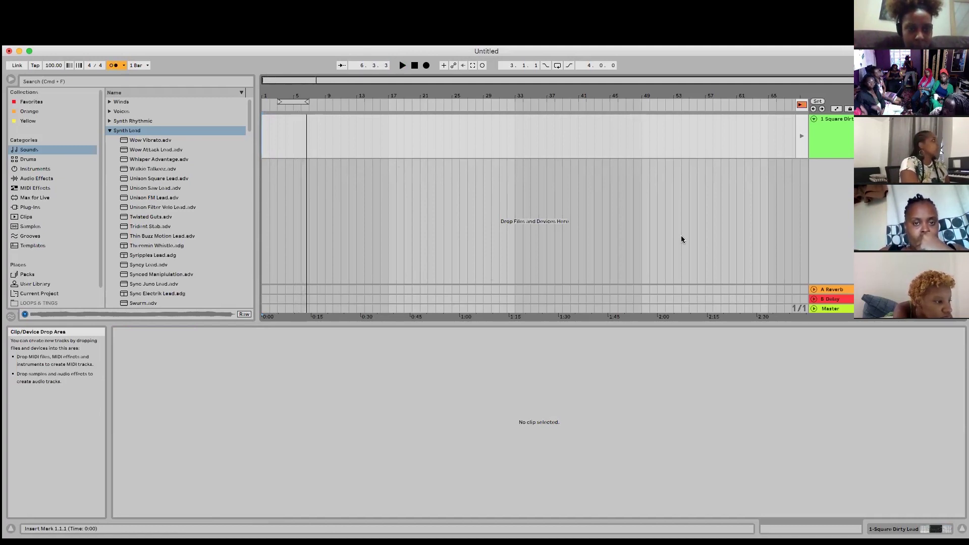
Record a melody of C3, D3 and E3 notes on the Square Dirty Lead track from 1.1.1 in the arrangement
double_click(262, 139)
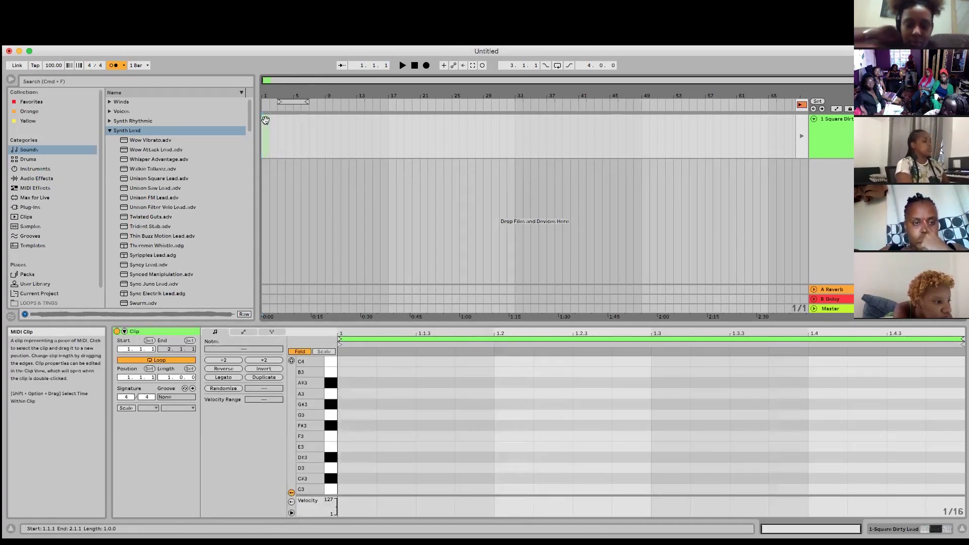
key(Delete)
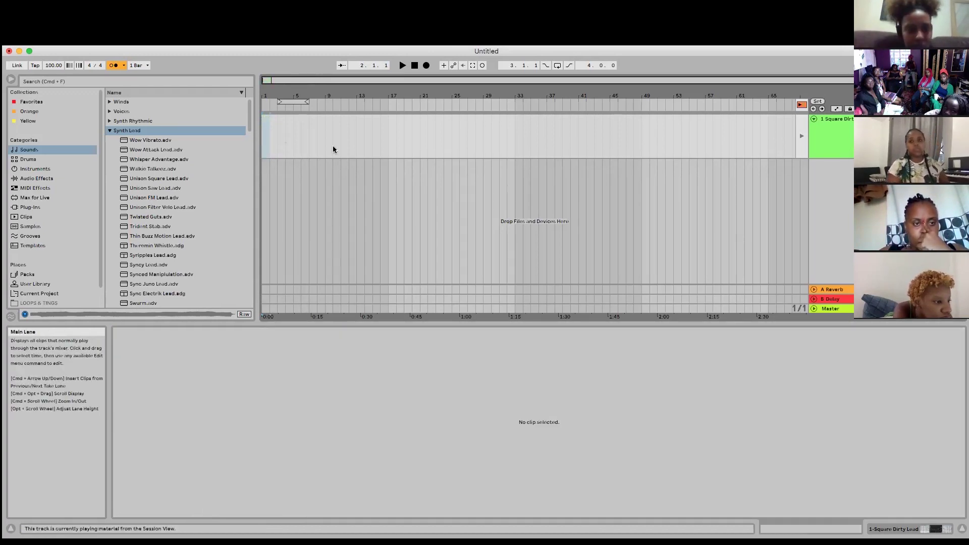
click(262, 147)
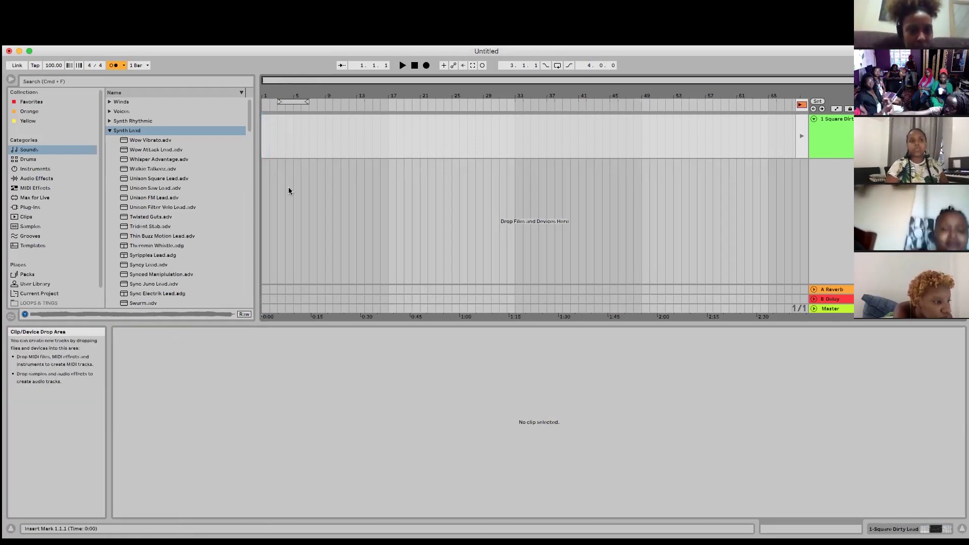
click(426, 66)
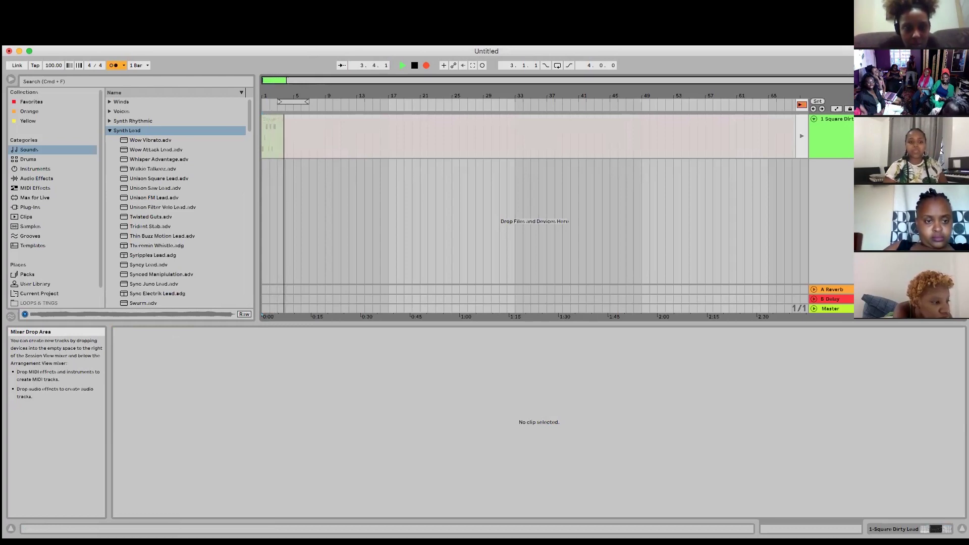
key(space)
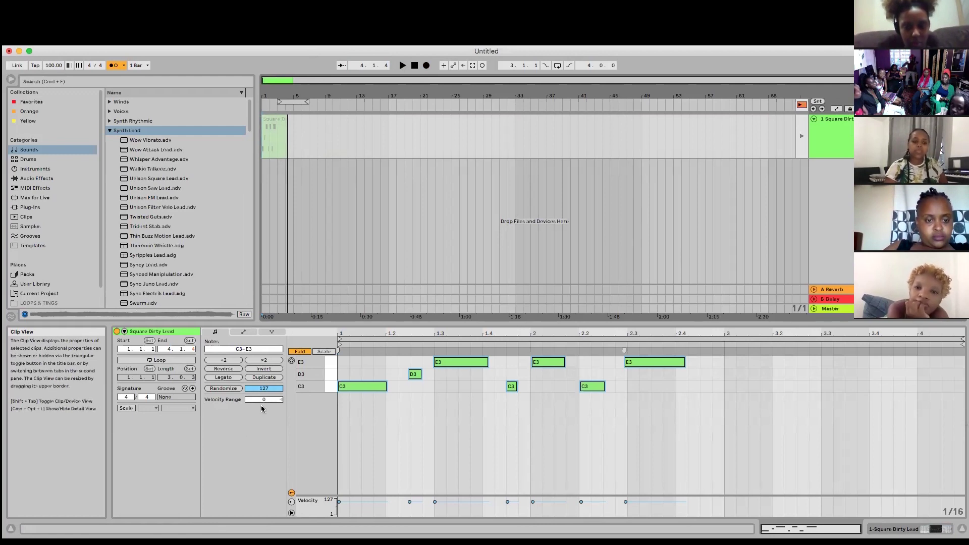
Enlarge the arrangement area above the clip editor, and play the arrangement from 1.1.1
drag(347, 325, 355, 396)
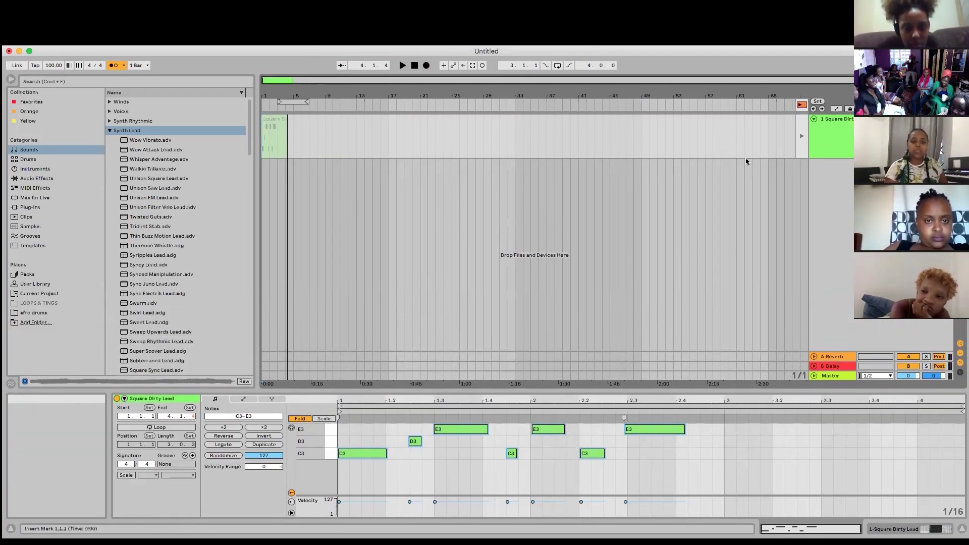
click(269, 135)
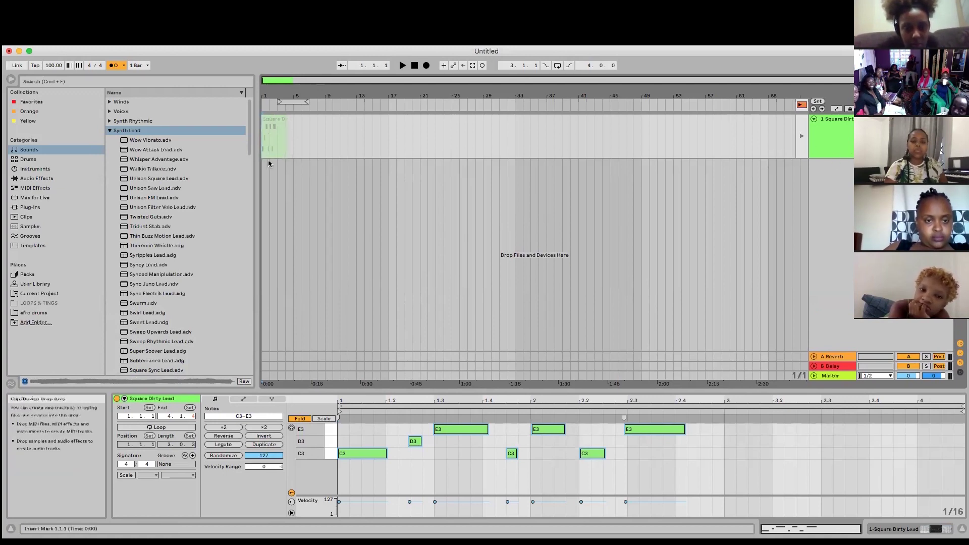
key(space)
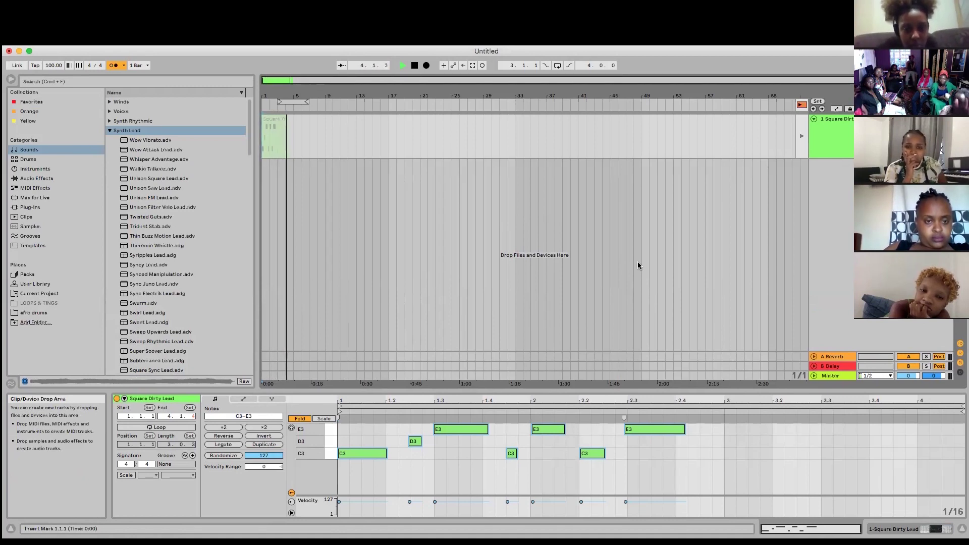
key(space)
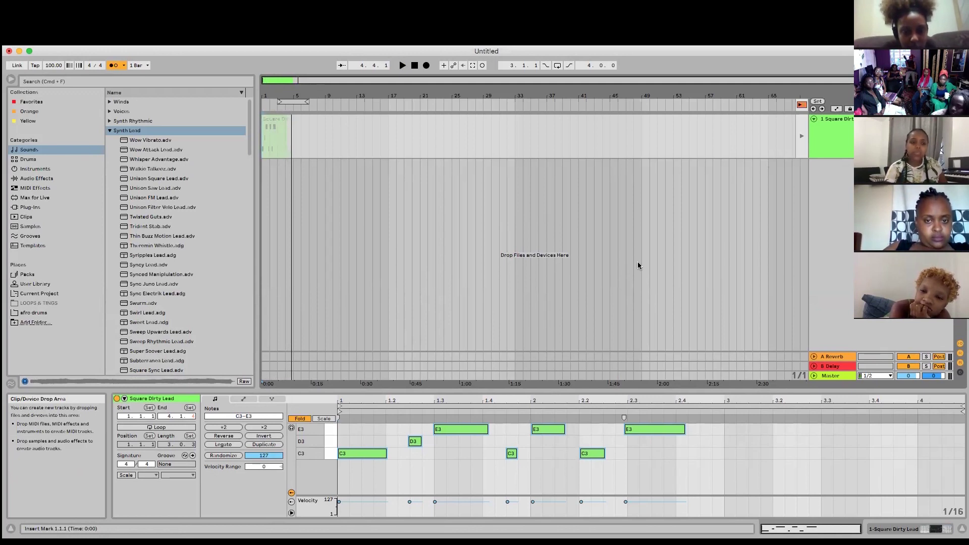
Switch the track back to arrangement playback, and play the recorded melody clip from its start
click(802, 105)
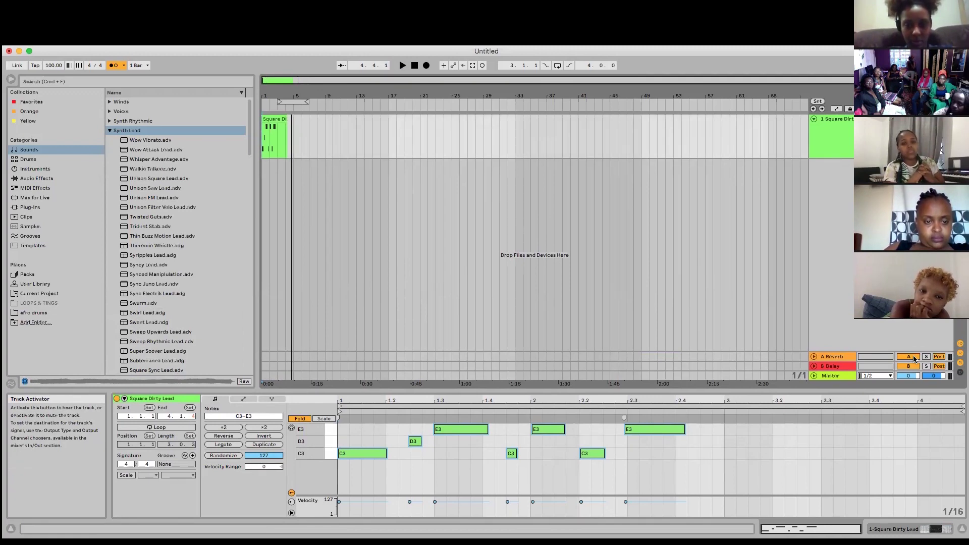
click(266, 142)
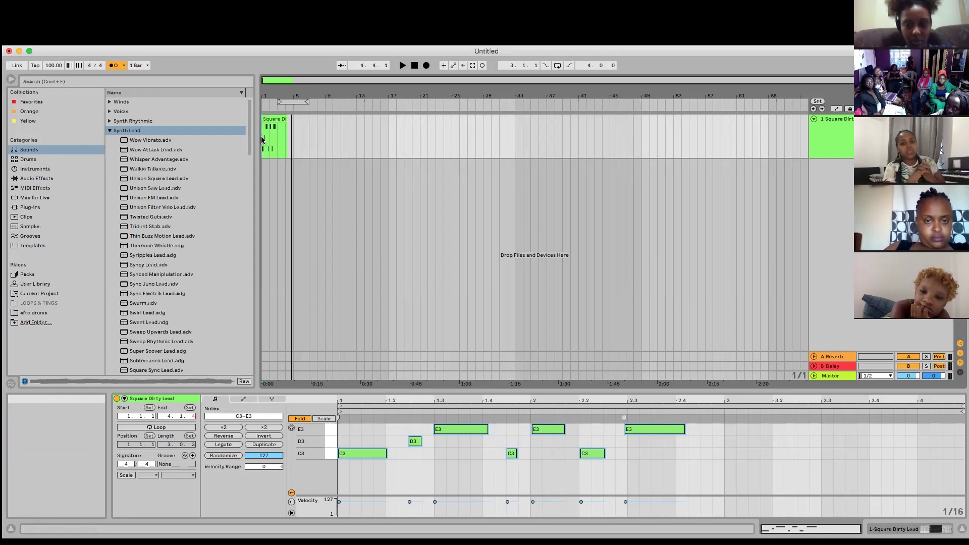
click(263, 138)
key(space)
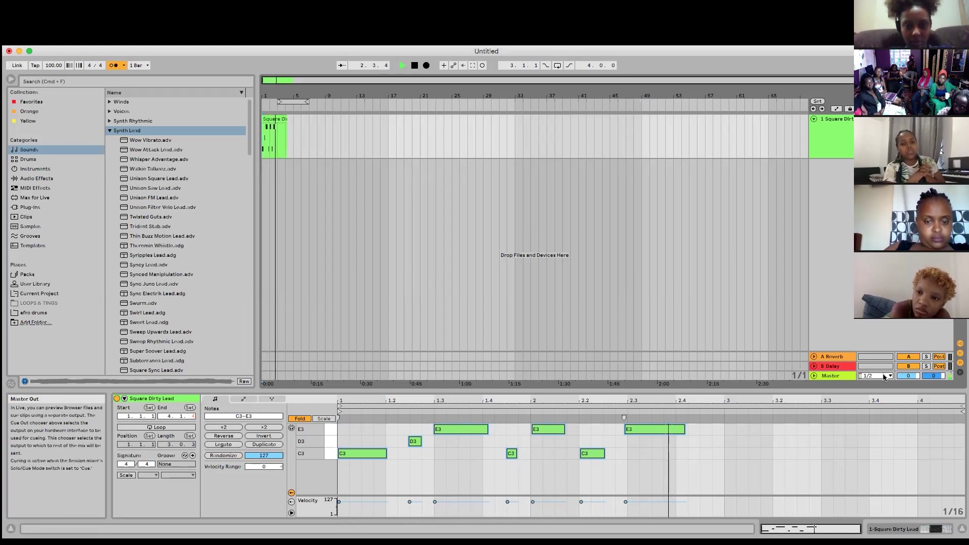
key(space)
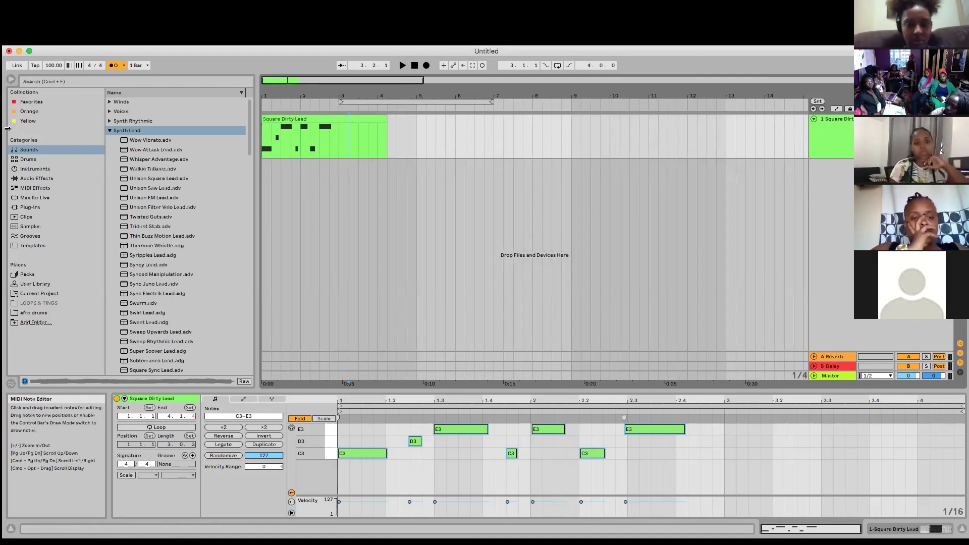
Place the insert marker at bar 3 and search the Samples category for KICK
click(338, 158)
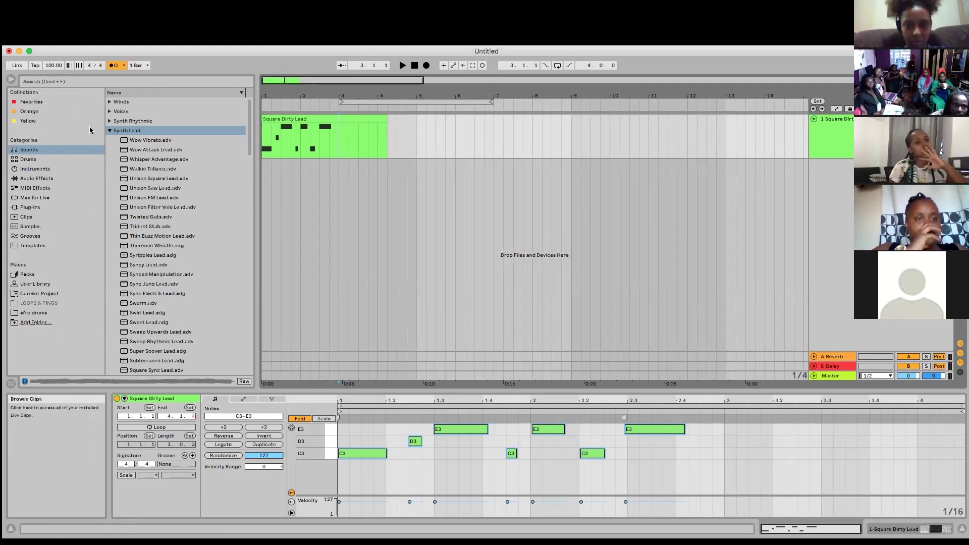
click(32, 227)
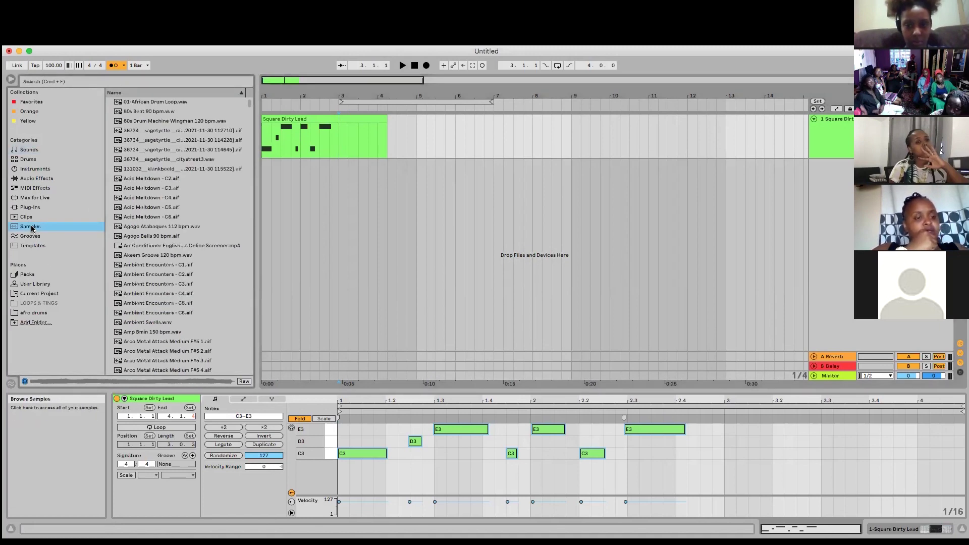
click(41, 81)
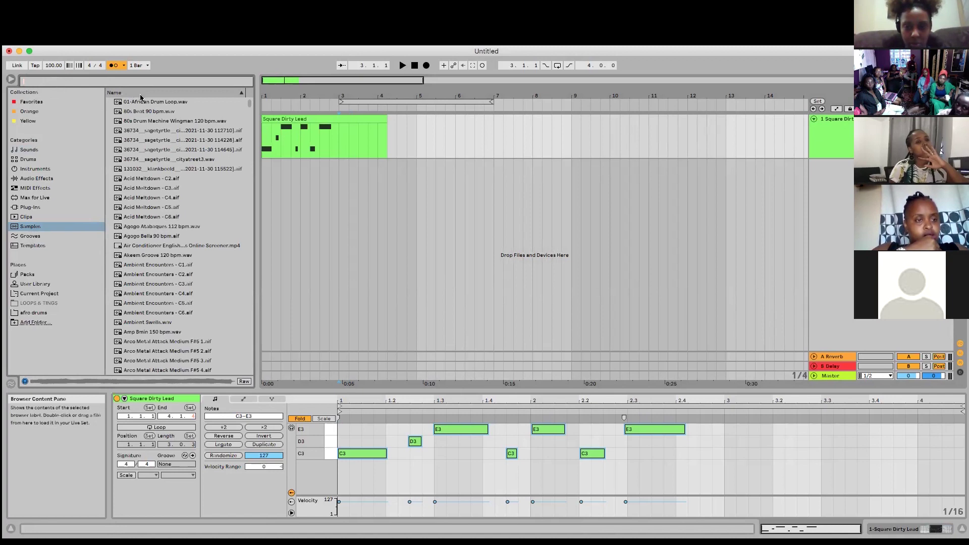
text(KICK)
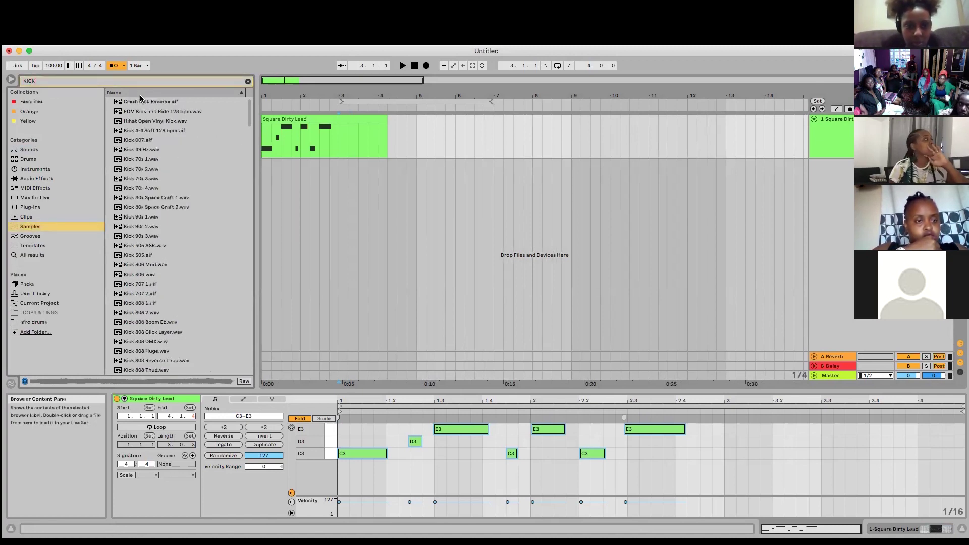
Audition kick samples including Kick 49 Hz.wav and Kick 80s Space Craft 1.wav, ending on Kick 606 Mod.wav
click(146, 150)
click(153, 197)
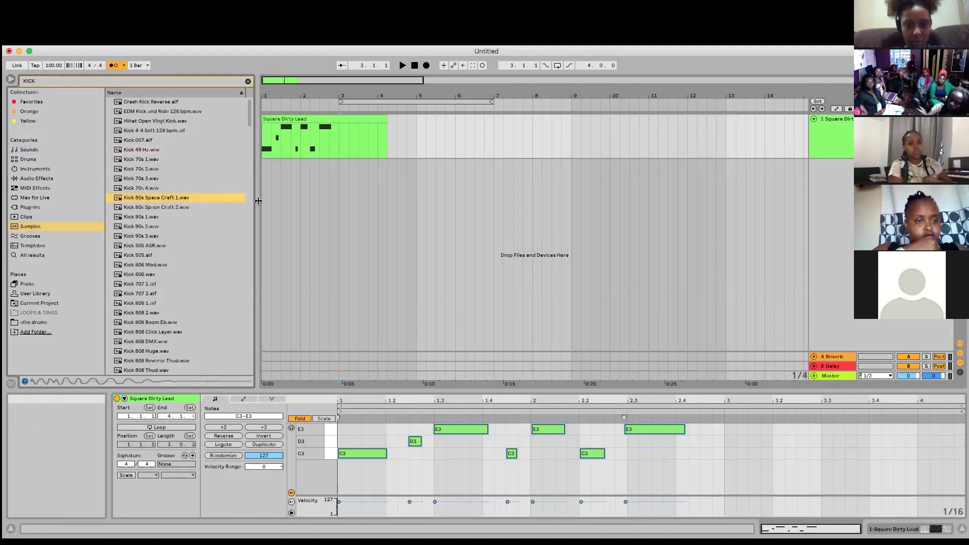
key(Down)
key(Down)
key(Down)
key(Down)
key(Down)
key(Down)
key(Down)
key(Down)
key(Down)
key(Up)
key(Up)
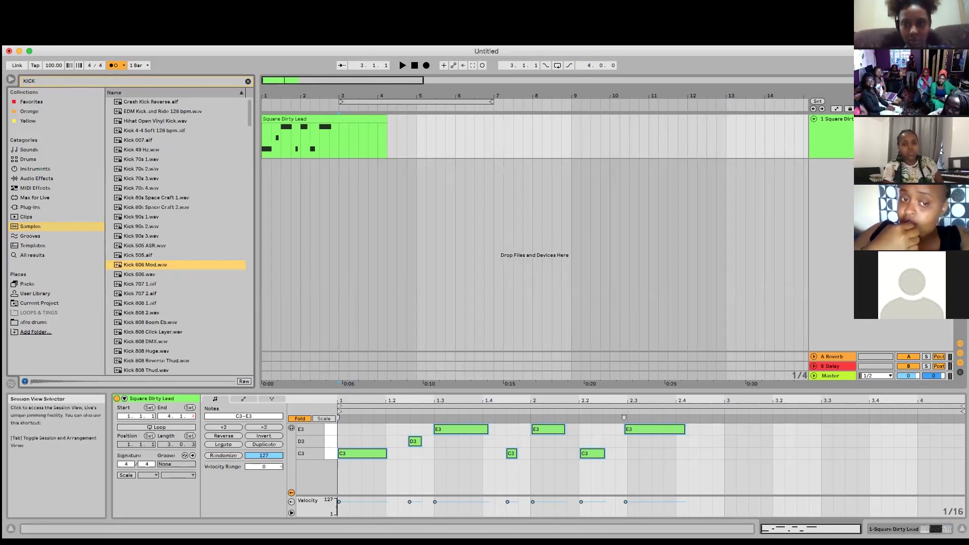
Switch between Session View and Arrangement View to compare them, ending in Session View
key(Tab)
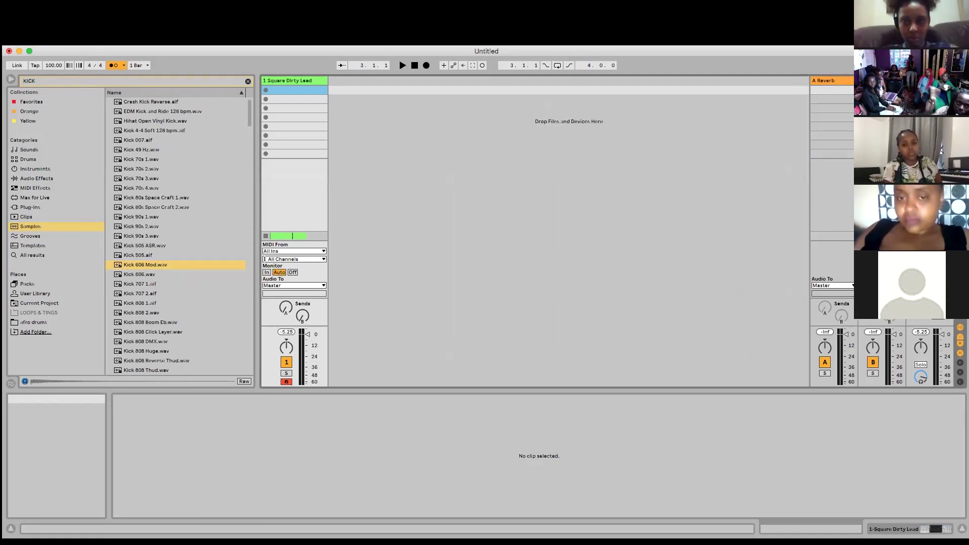
key(Tab)
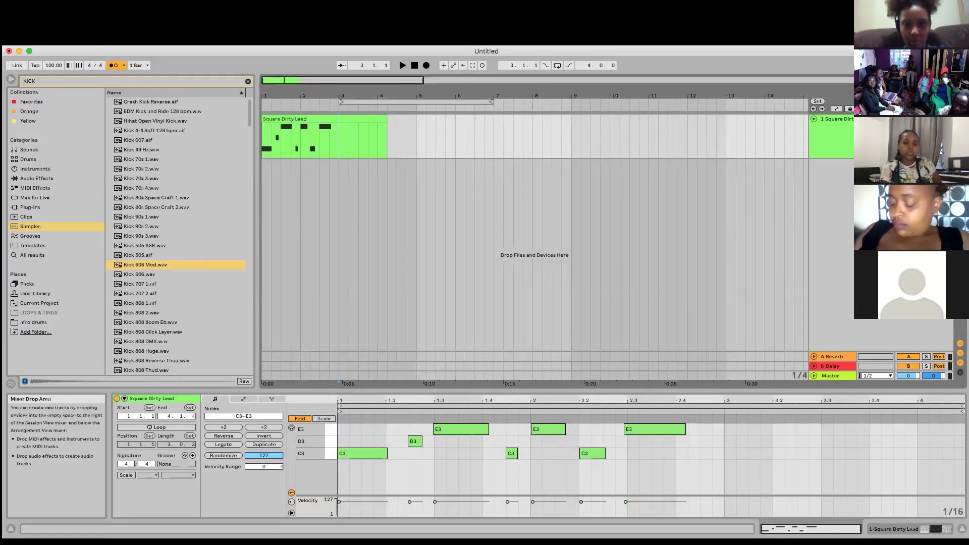
key(Tab)
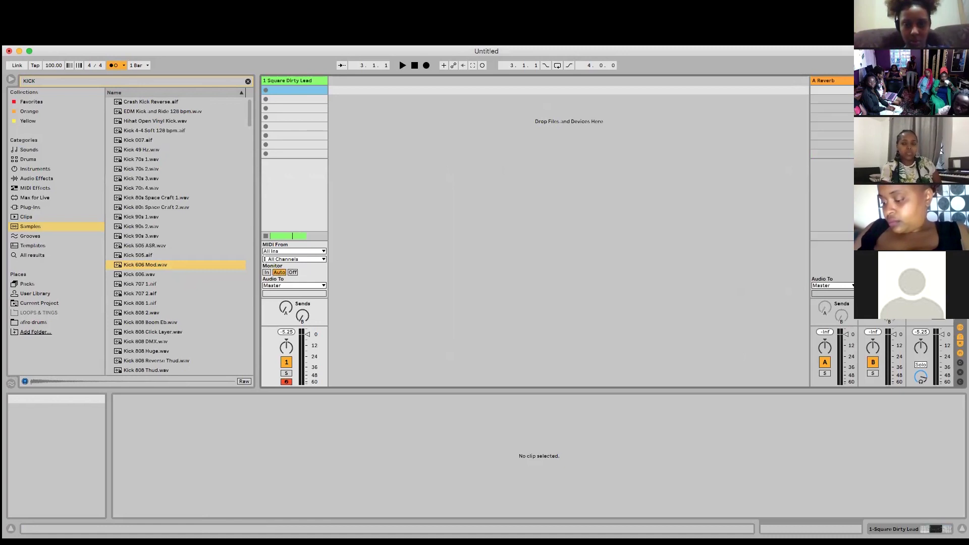
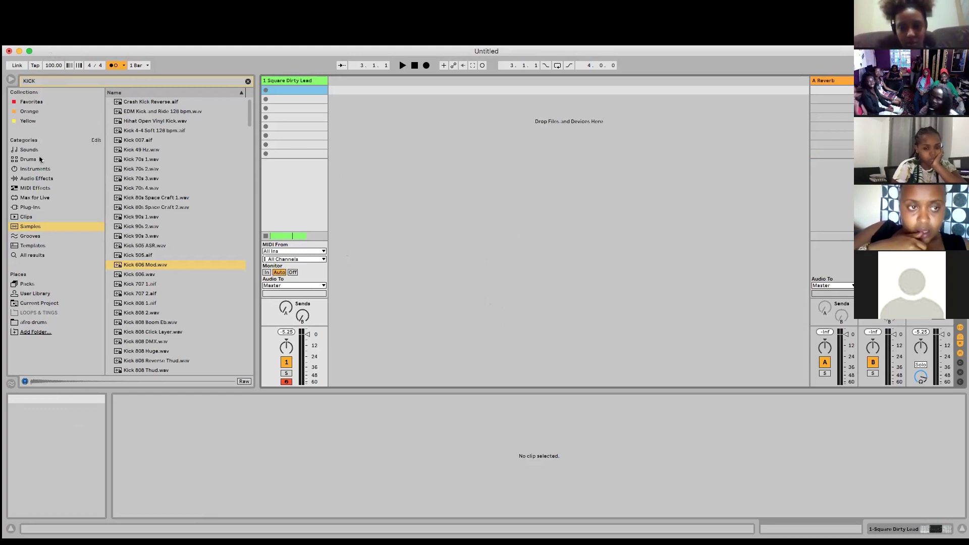
Audition more kick samples, including Kick 80s Space Craft 1.wav, Kick 808 2.wav and Kick 808 Tone5 f.wav, ending on Kick 808 Tone5 p.wav
click(135, 200)
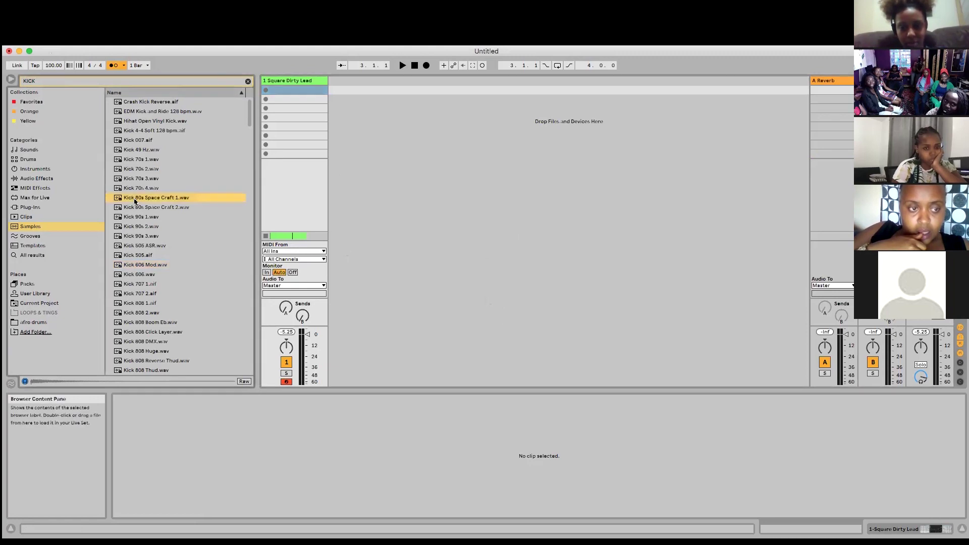
click(140, 275)
click(162, 313)
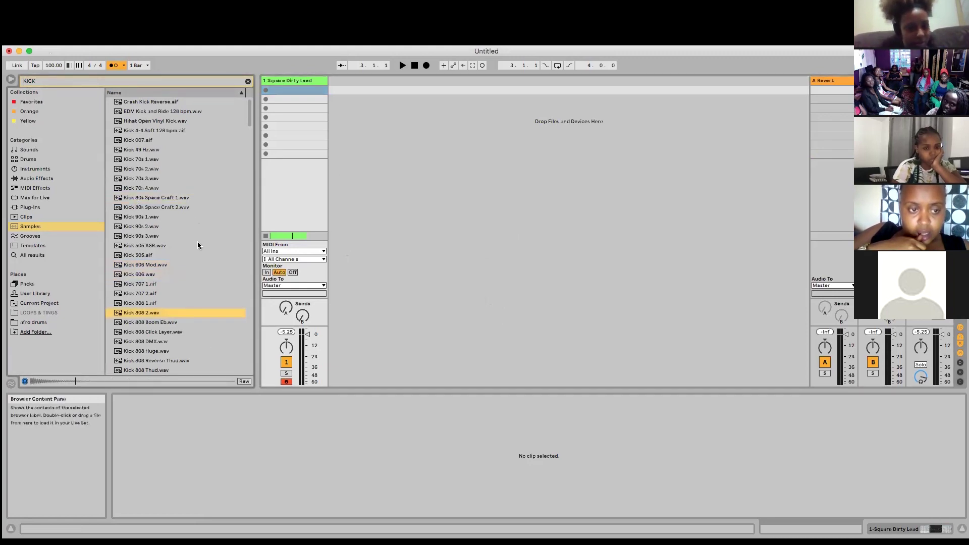
scroll(177, 217, down, 6)
click(169, 210)
click(154, 258)
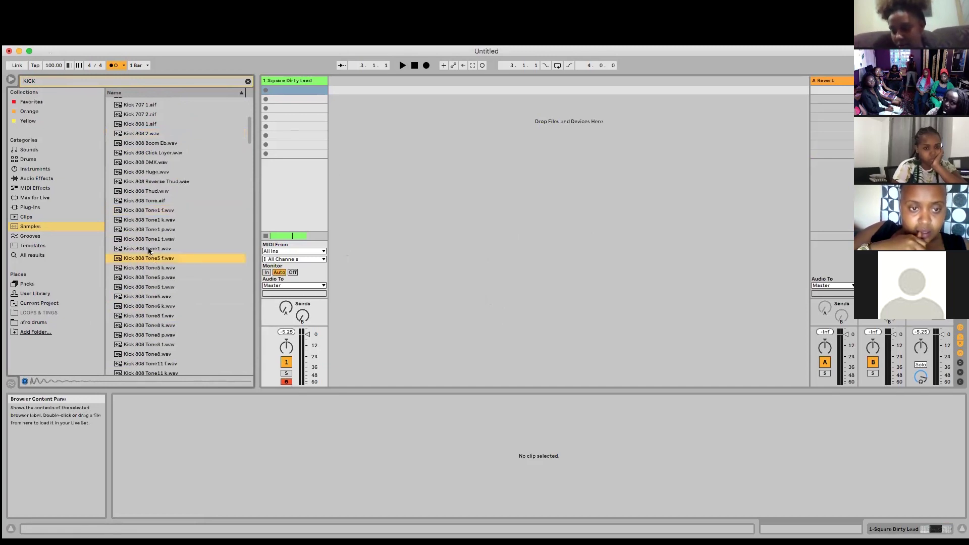
click(145, 277)
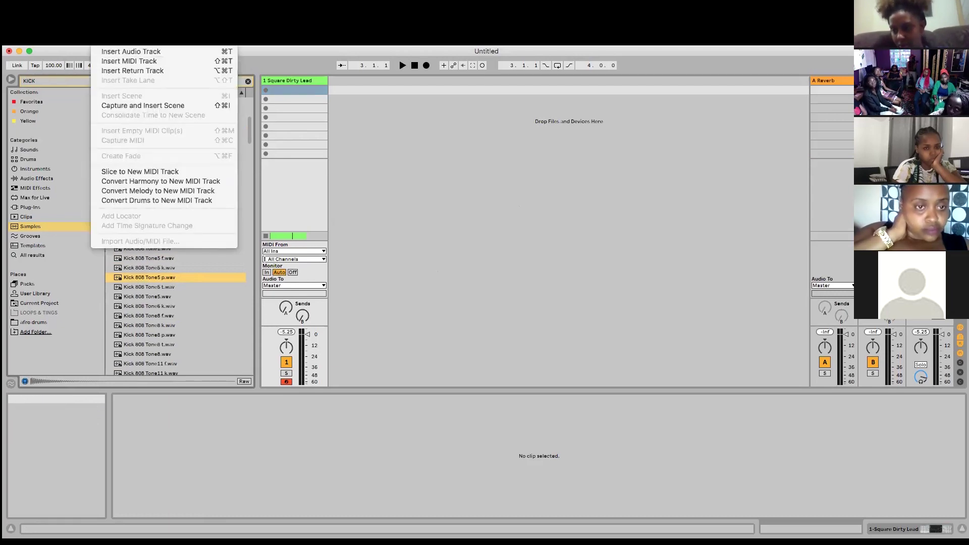
Insert a new MIDI track, then browse the Sounds, Drums and Instruments categories and return to the kick results in Samples
click(123, 64)
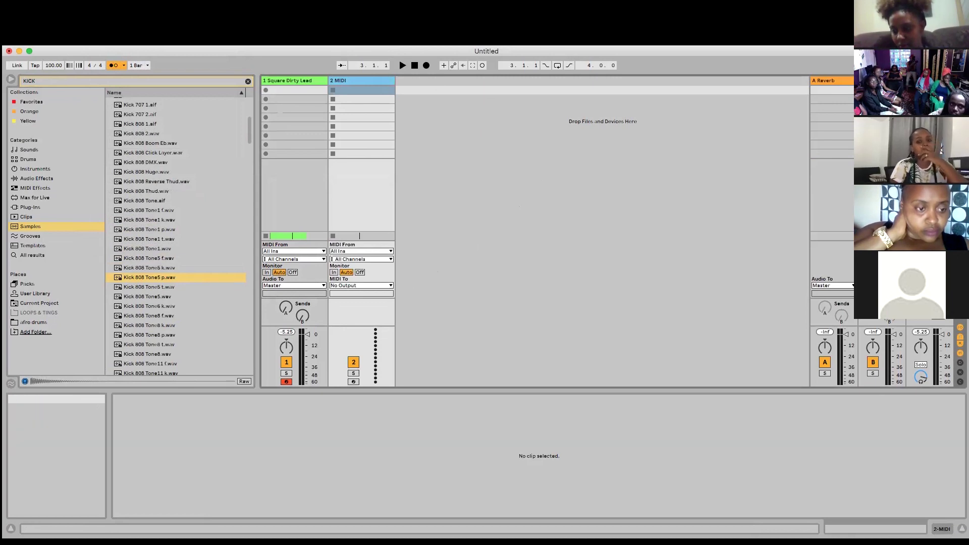
click(30, 150)
click(37, 158)
click(55, 170)
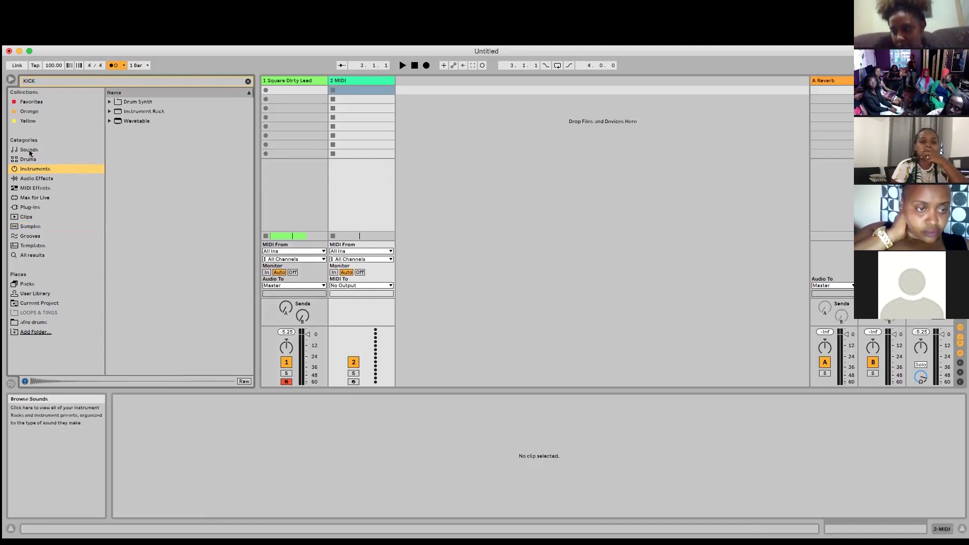
click(24, 151)
click(53, 160)
click(44, 169)
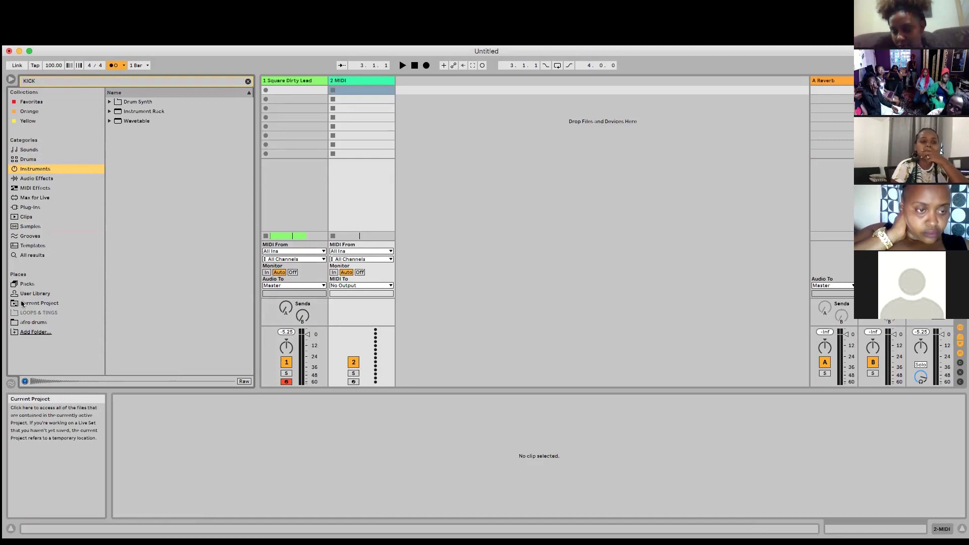
click(30, 227)
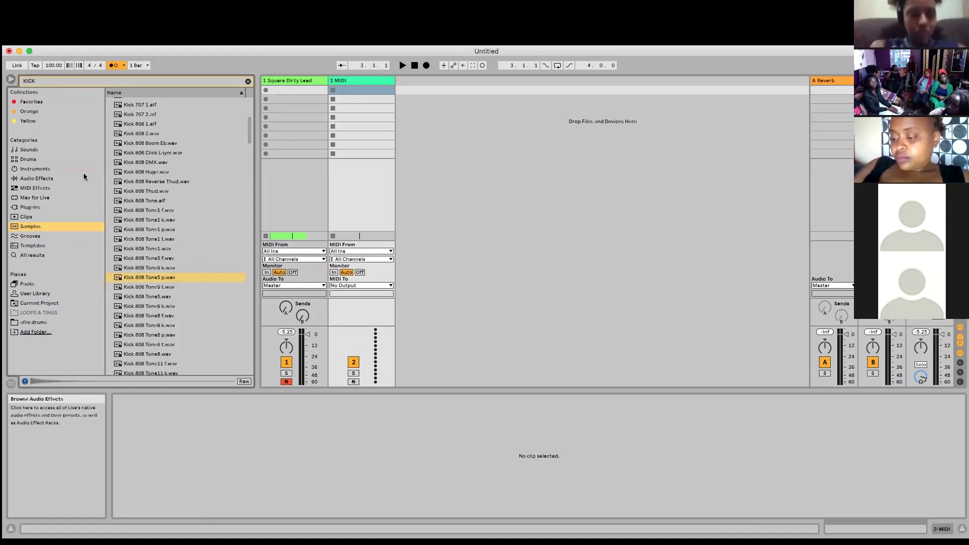
Create an empty MIDI clip in the new track's first slot and load Kick 808 Tone5 p.wav as the track's instrument
double_click(362, 89)
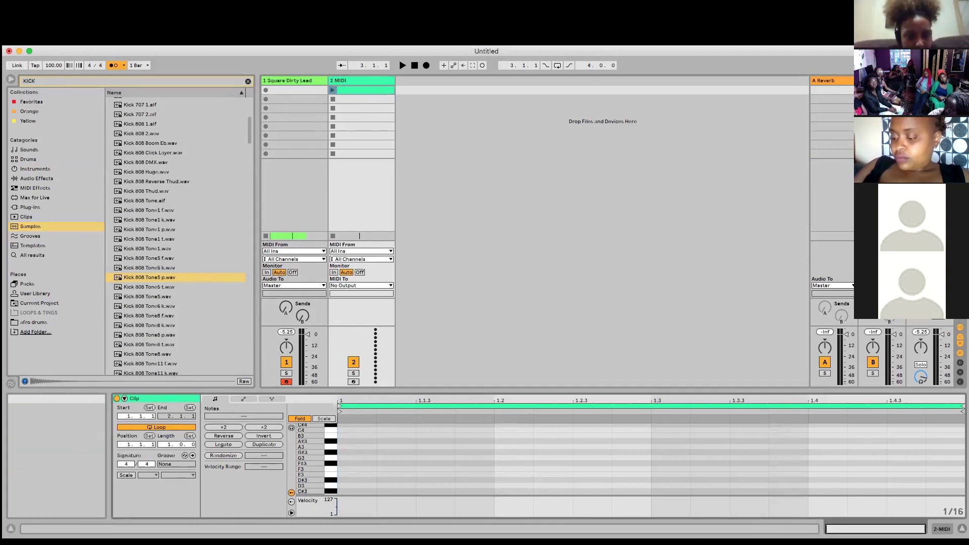
click(943, 529)
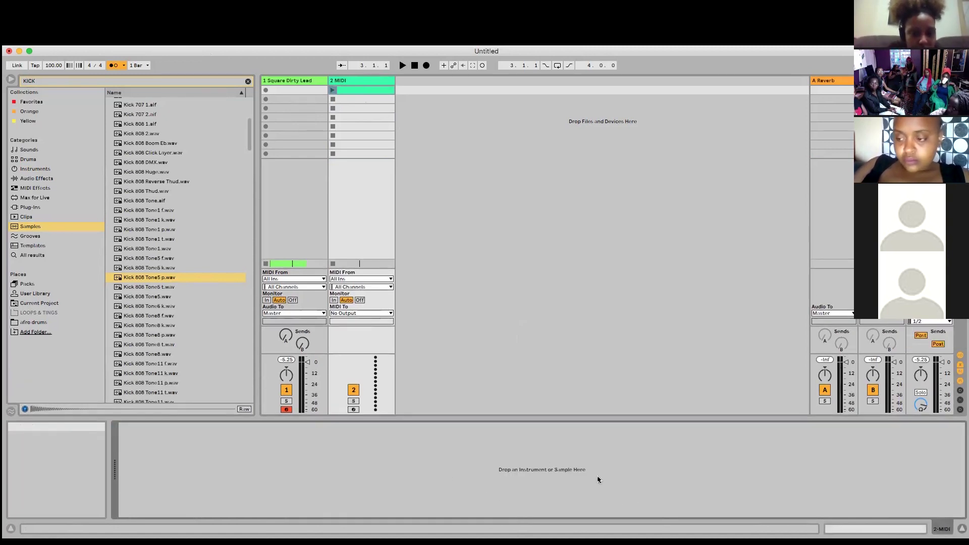
drag(138, 278, 449, 472)
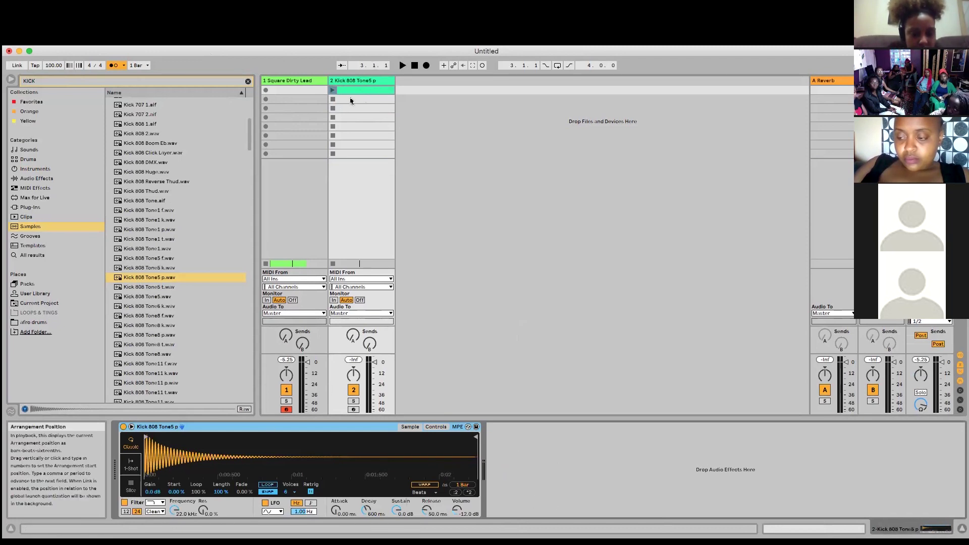
click(339, 89)
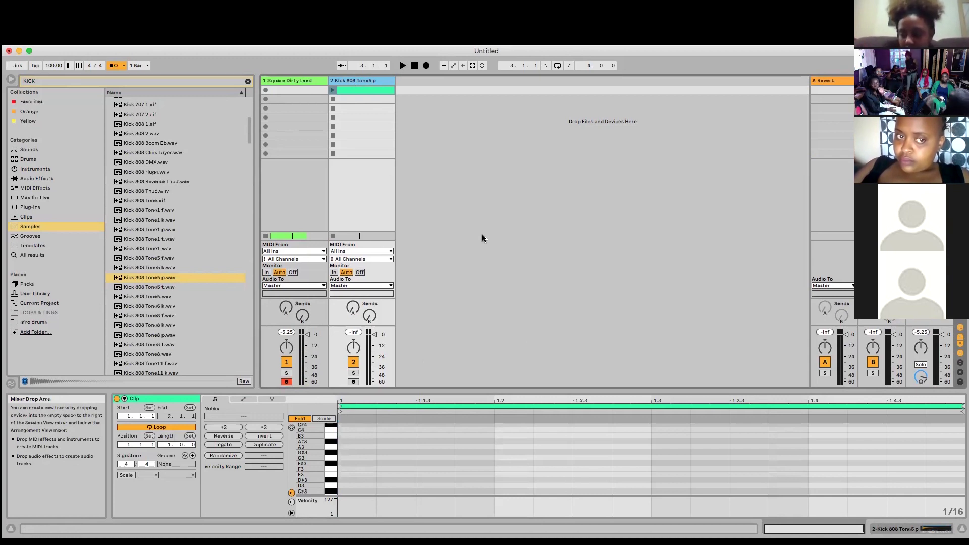
Arm the kick track for recording and try out the kick with the computer MIDI keyboard at different pitches and octaves
click(354, 382)
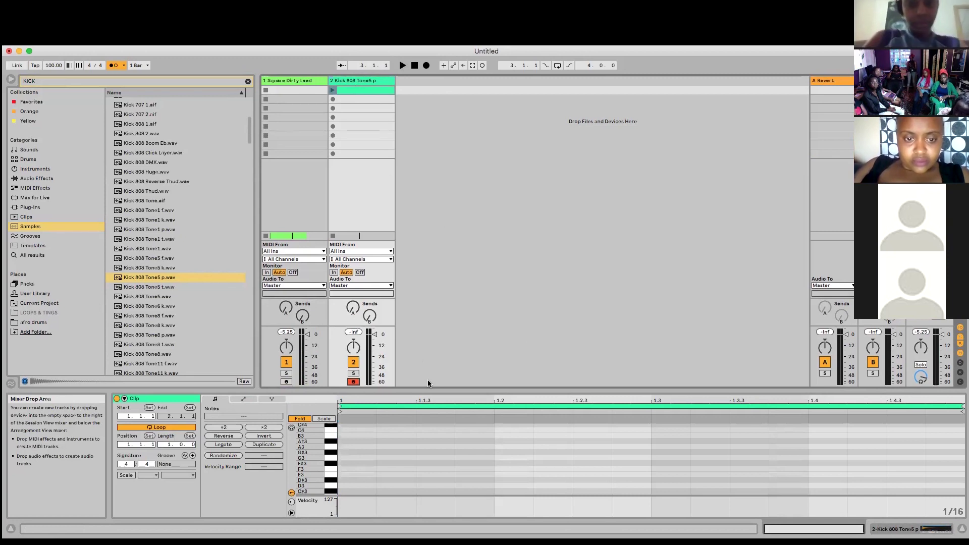
key(a)
key(s)
key(d)
key(f)
key(g)
key(h)
key(x)
key(a)
key(x)
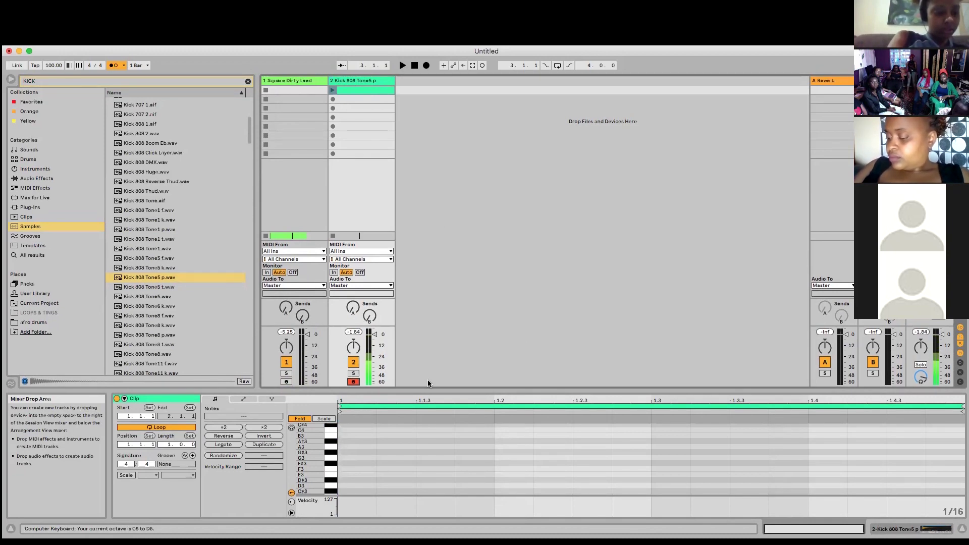
key(a)
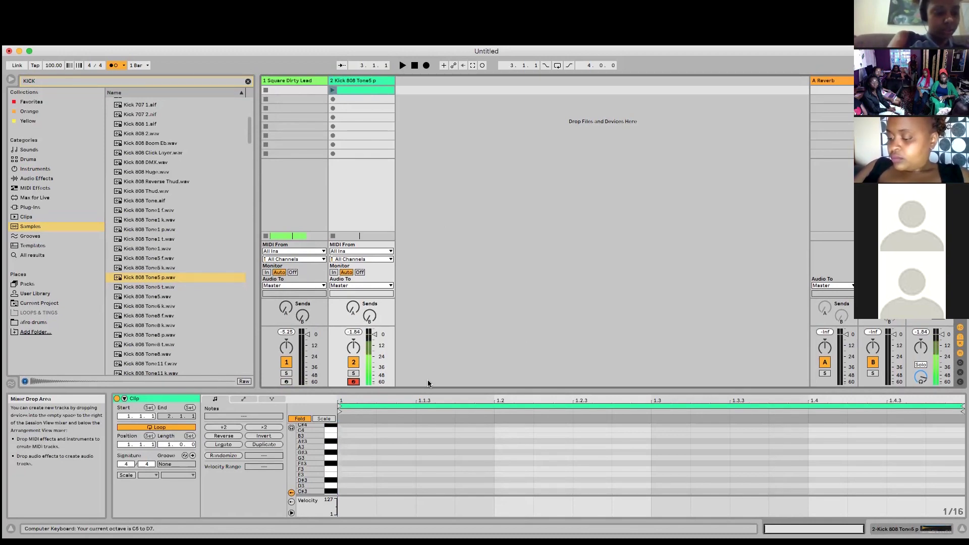
key(a)
key(a)
key(a)
key(a)
key(a)
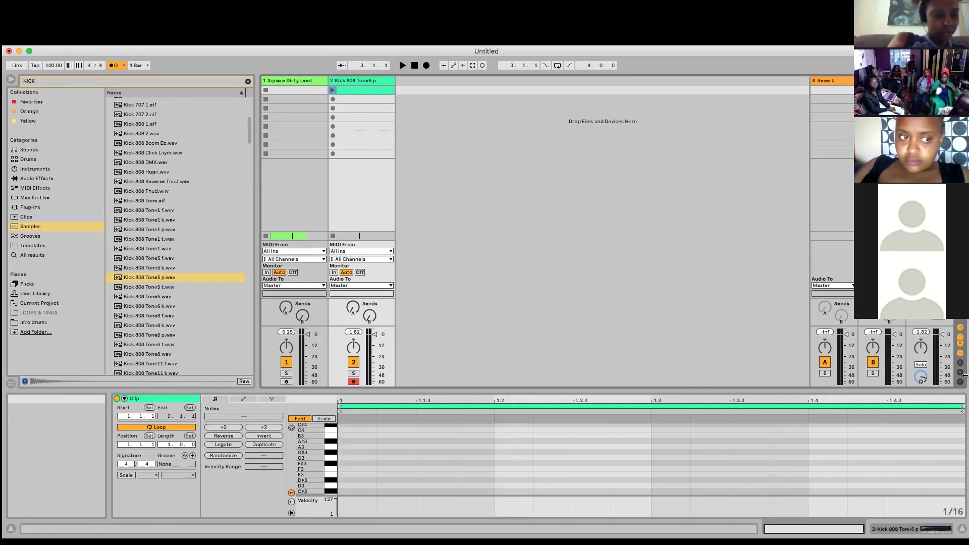
Switch to Arrangement View, select the kick track and play the arrangement from bar 1
key(Tab)
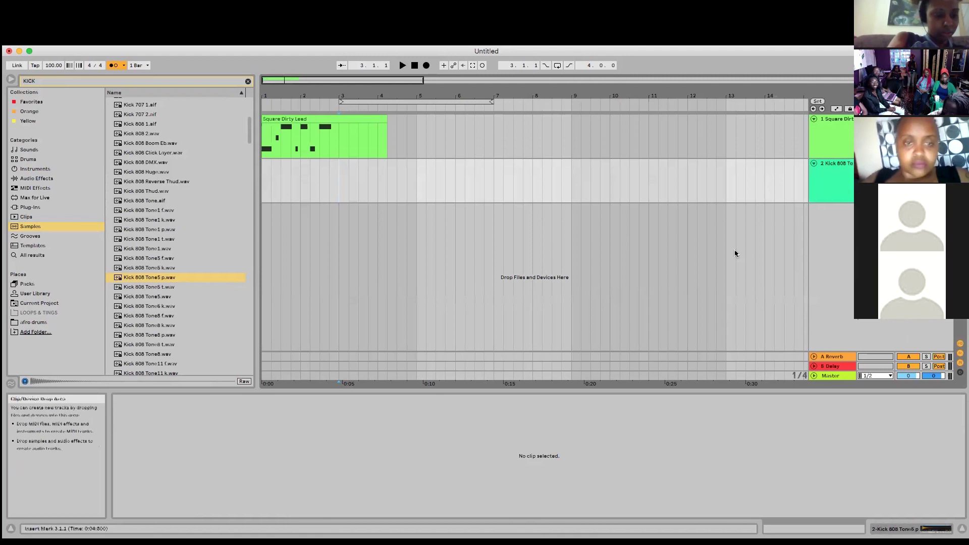
click(832, 164)
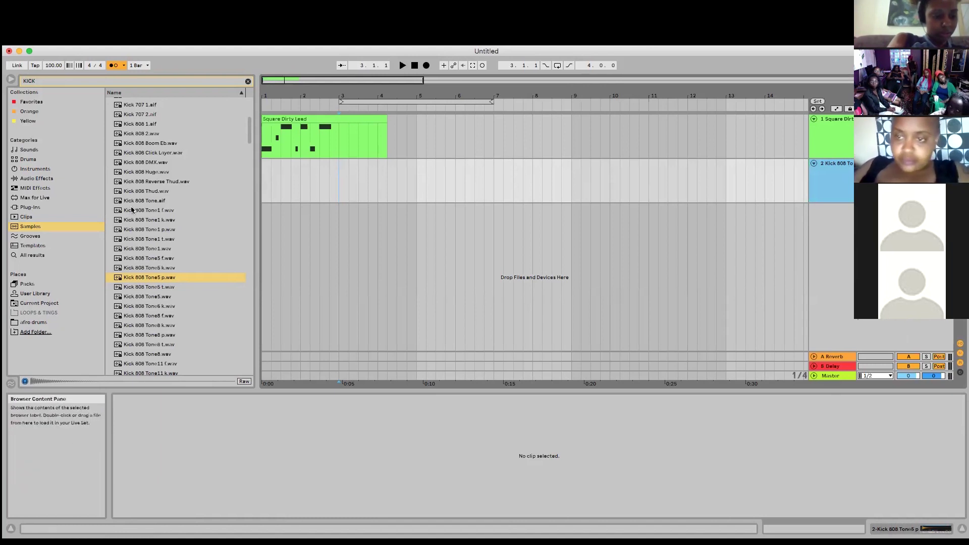
click(260, 191)
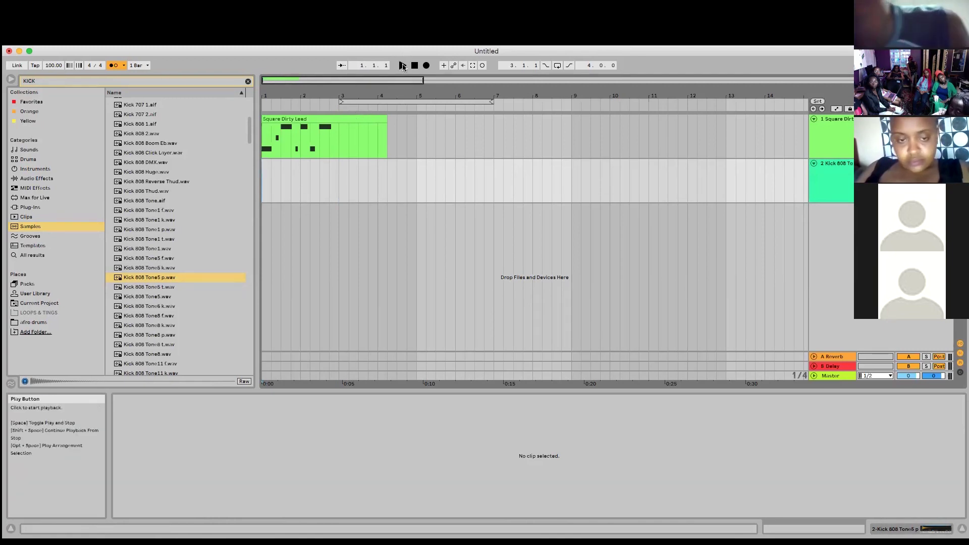
click(402, 66)
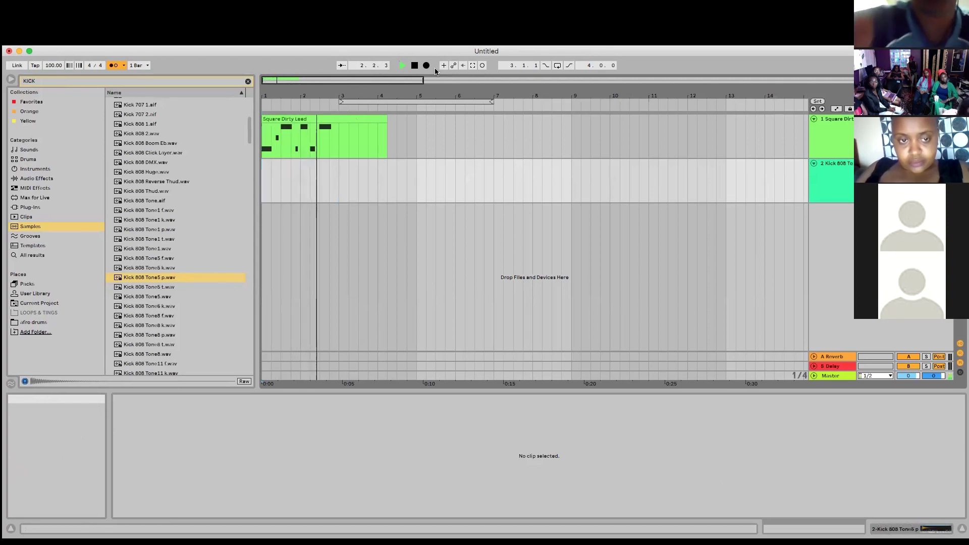
click(263, 194)
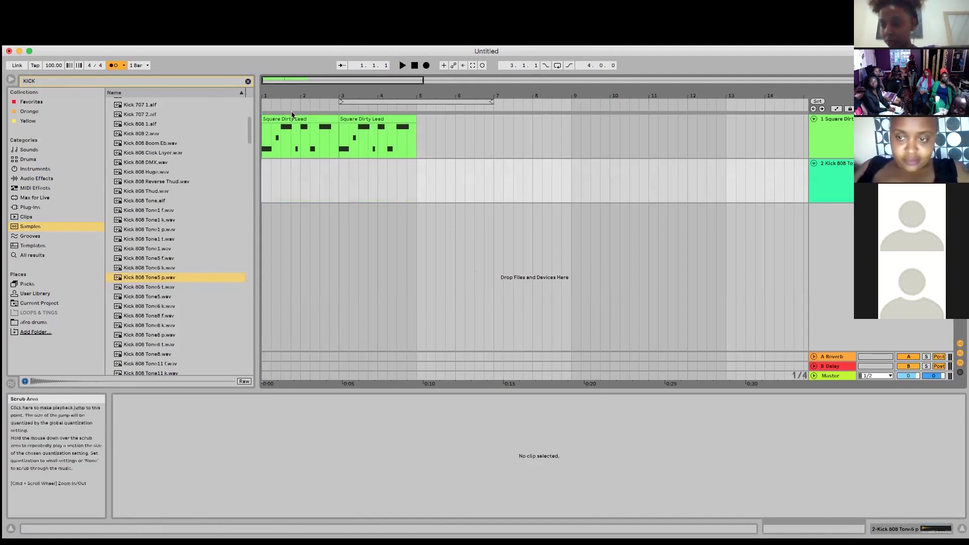
Paste another copy of the two-bar Square Dirty Lead clip at bar 5 of the melody track
click(304, 118)
click(282, 152)
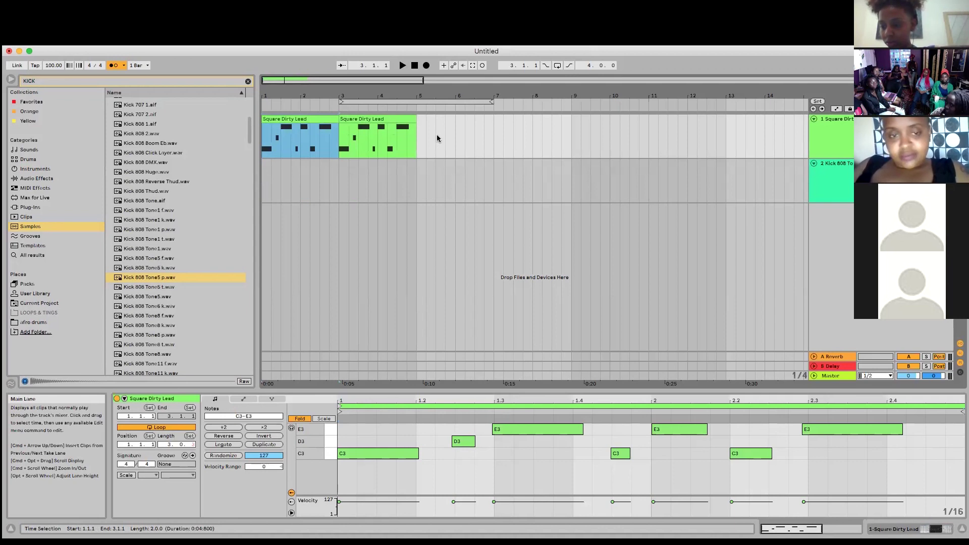
click(379, 120)
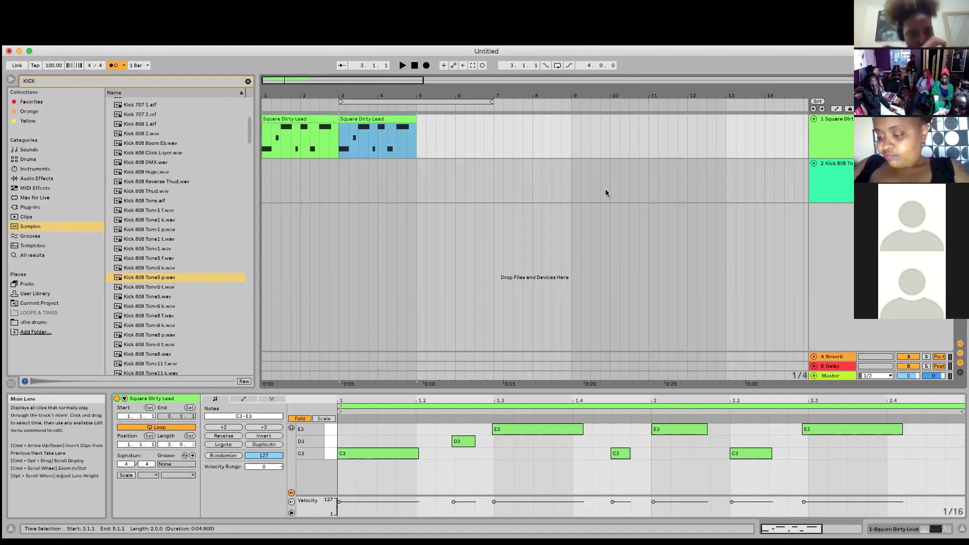
click(417, 144)
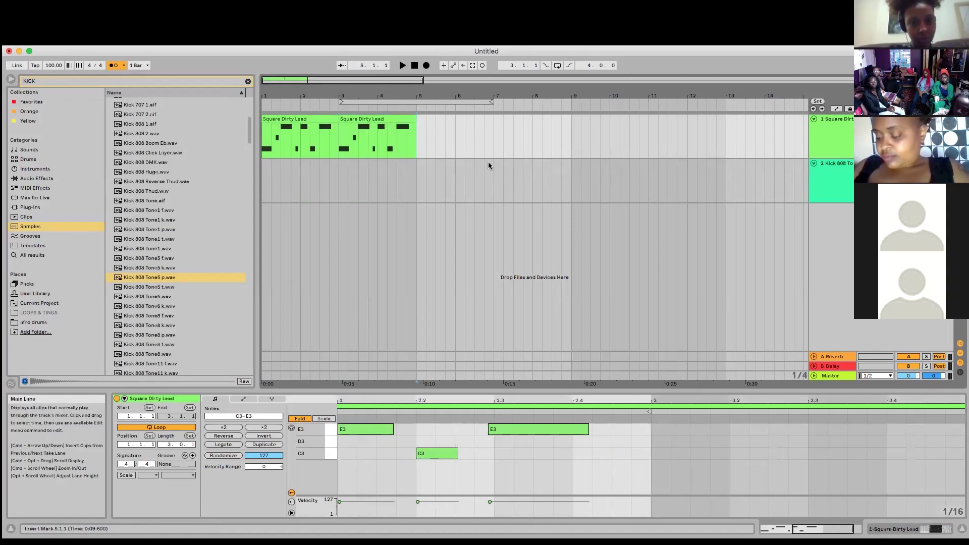
key(super+v)
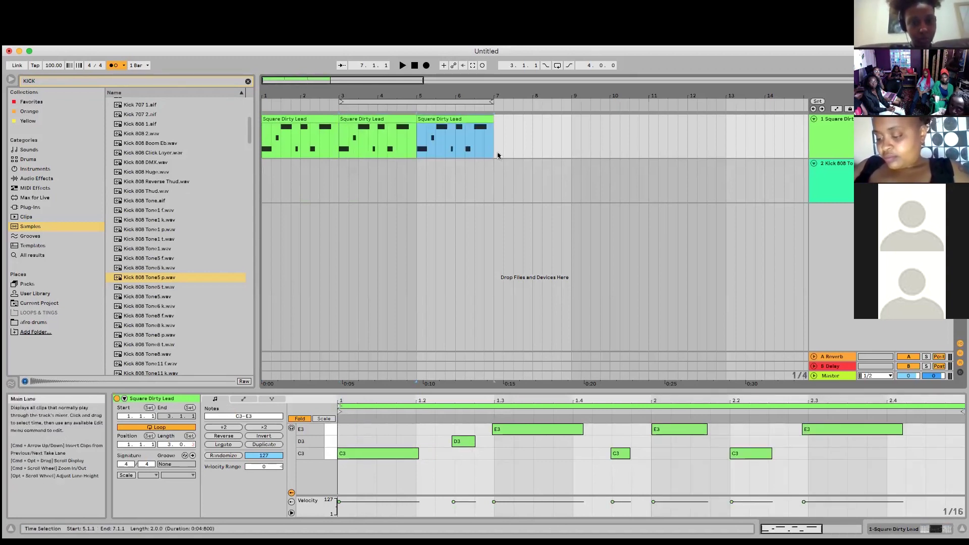
Paste two more copies of the melody clip and move them to bars 7 and 9 so all copies run end to end
click(574, 149)
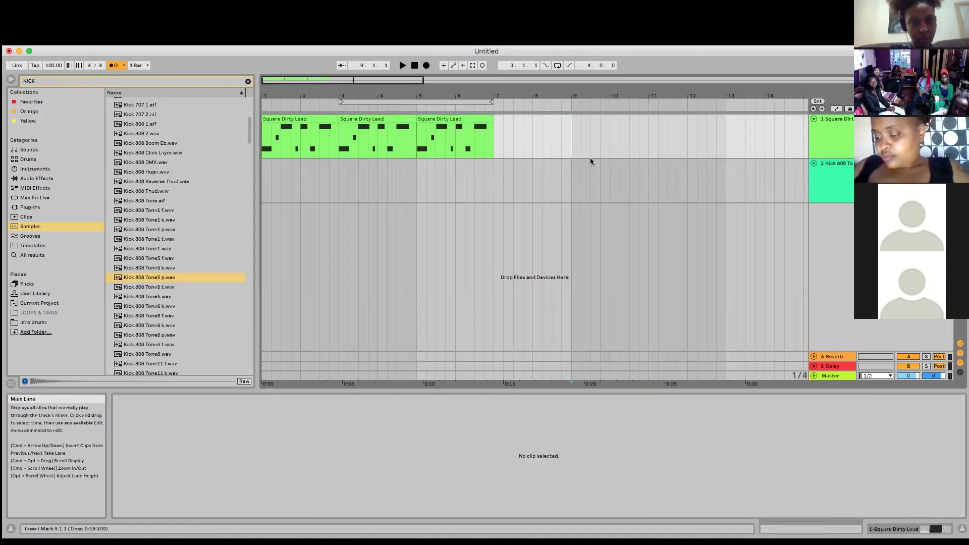
key(super+v)
click(720, 145)
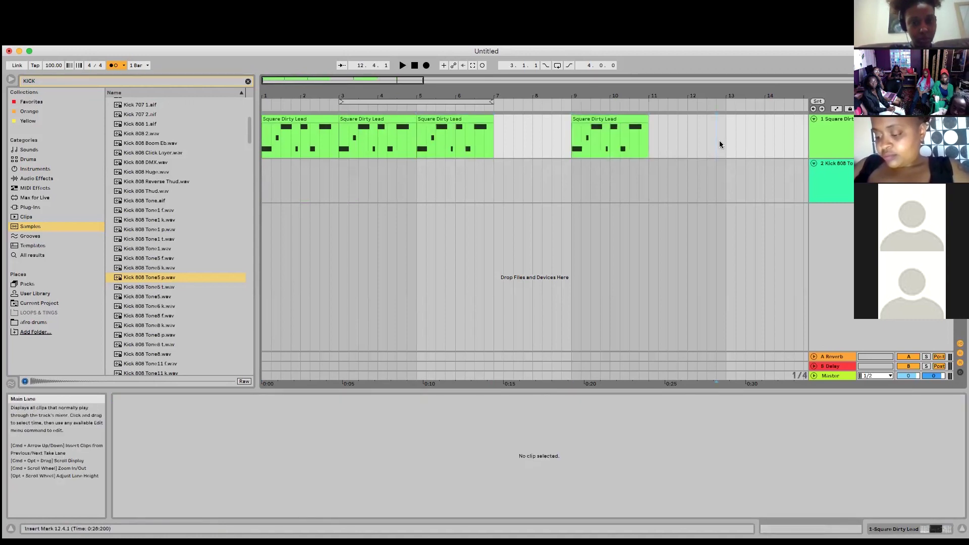
key(super+v)
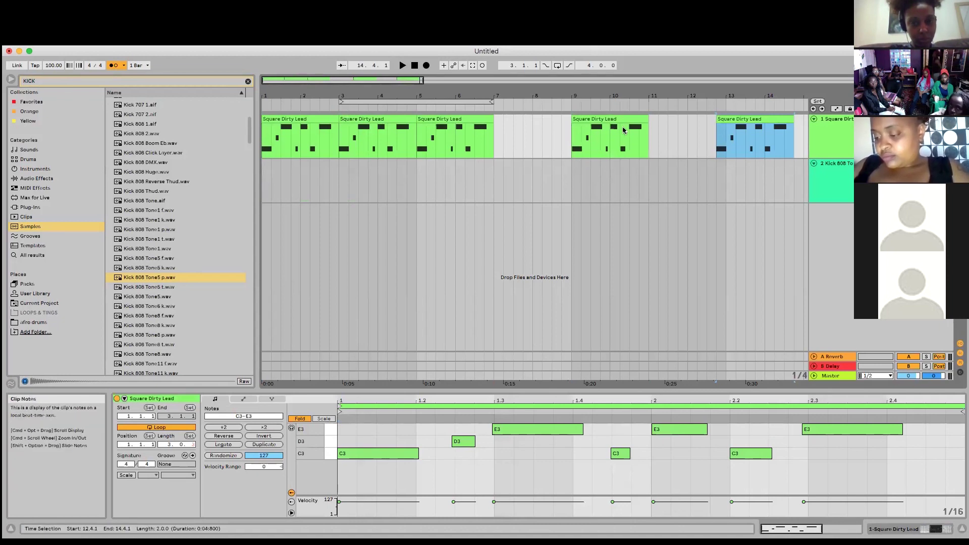
drag(607, 122, 526, 124)
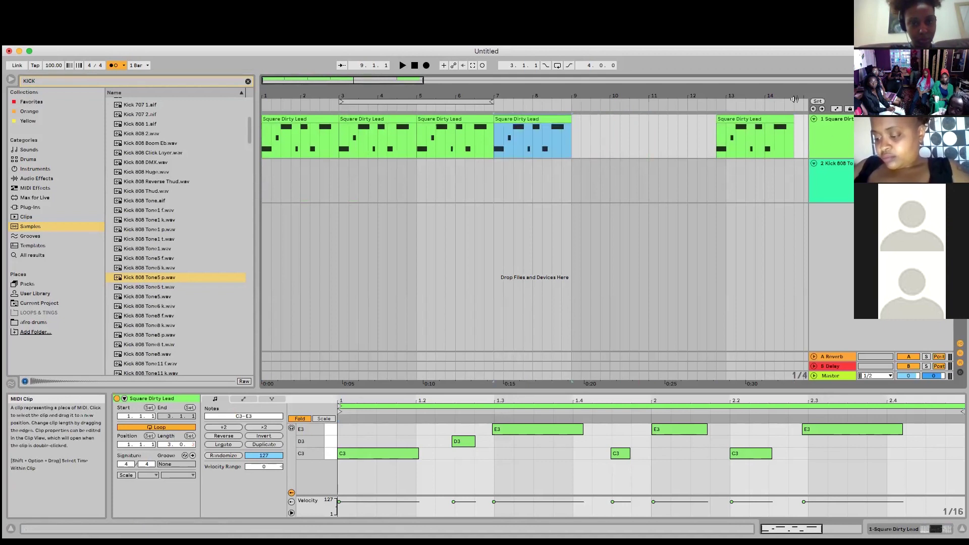
drag(757, 124, 618, 123)
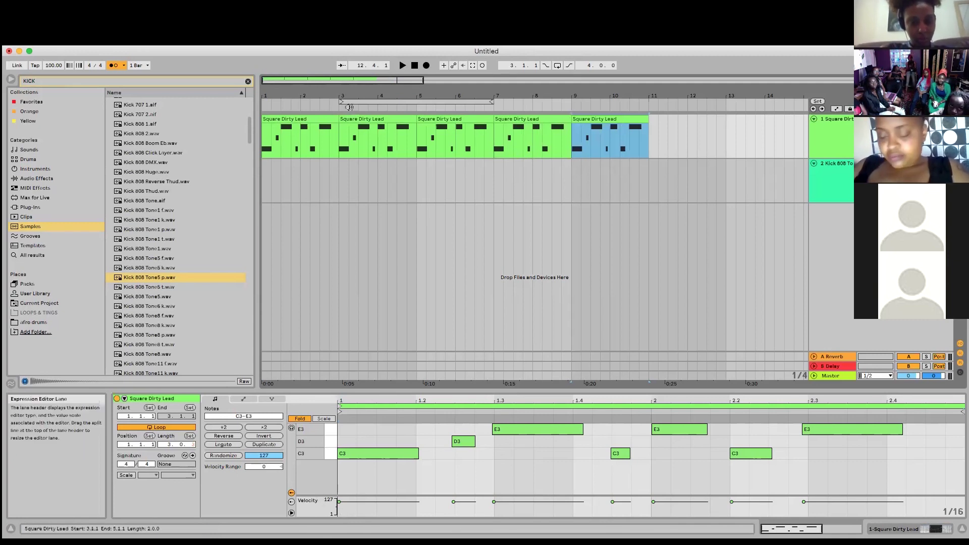
Play the extended melody from bar 1, then stop playback
click(262, 133)
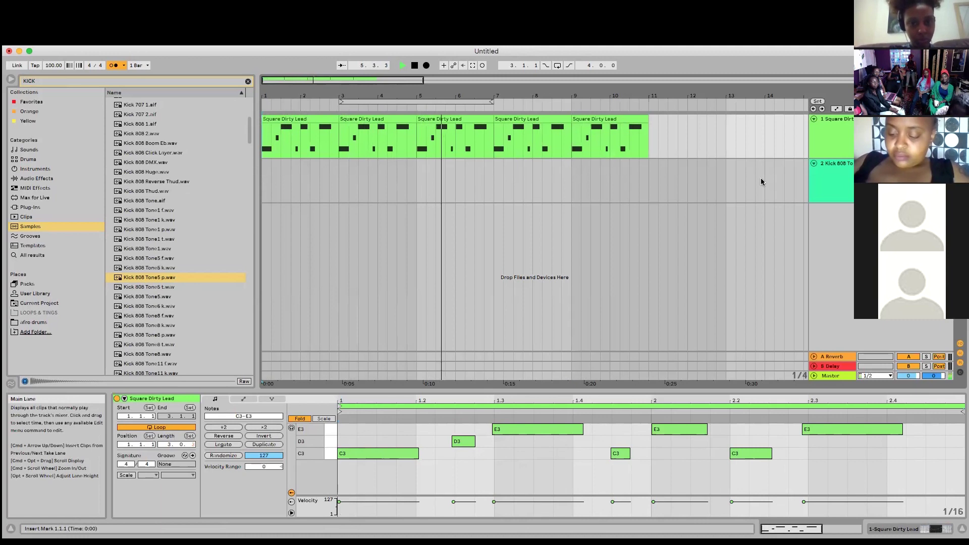
key(m)
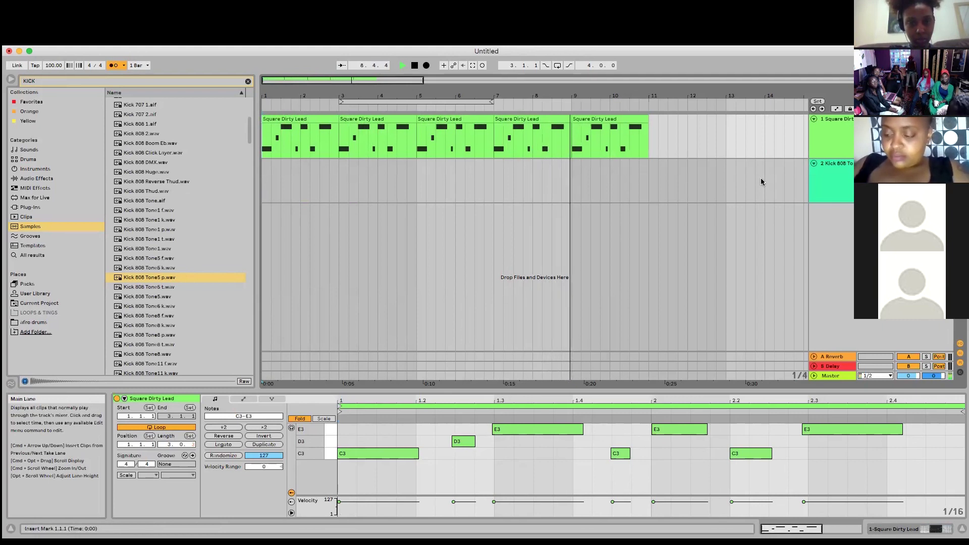
key(space)
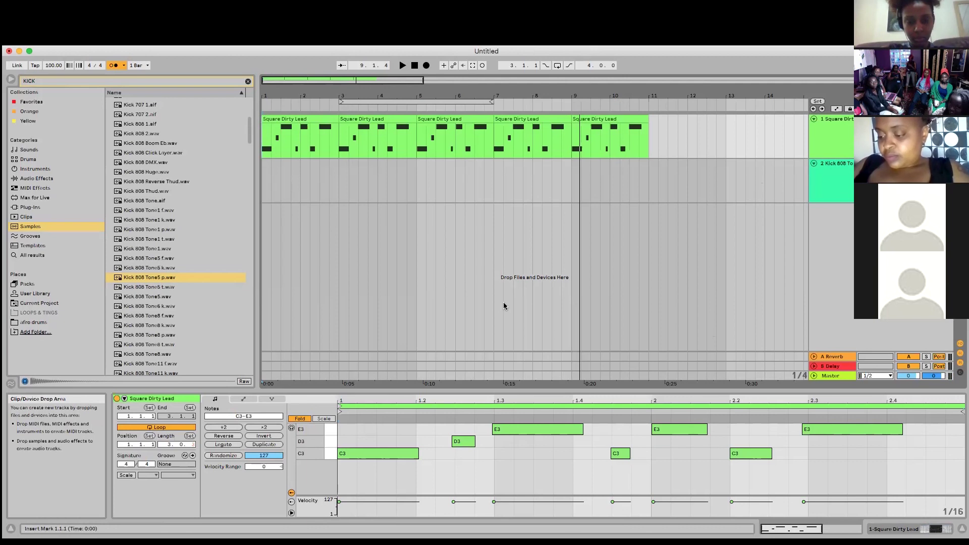
Record a C3 kick pattern on the kick track from bar 1 to about bar 11 alongside the melody
click(262, 193)
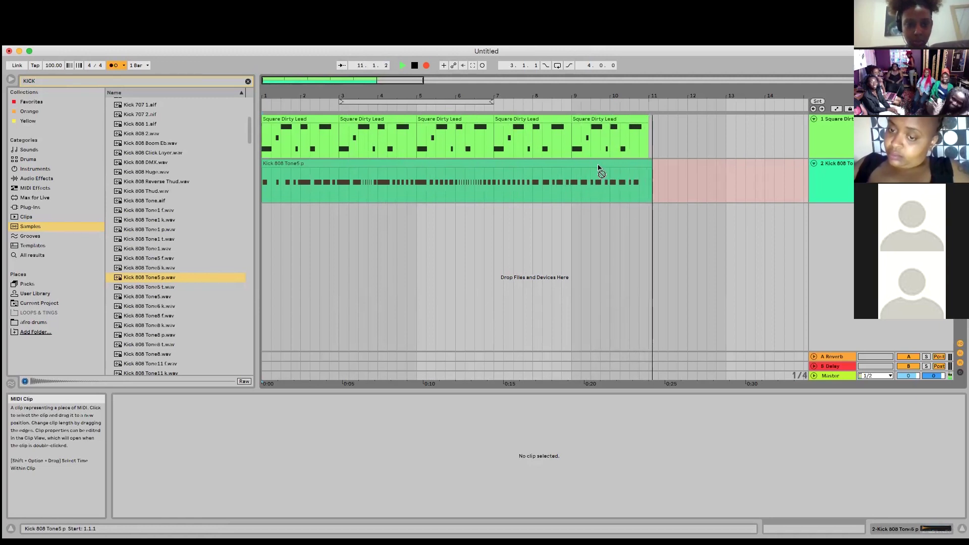
key(space)
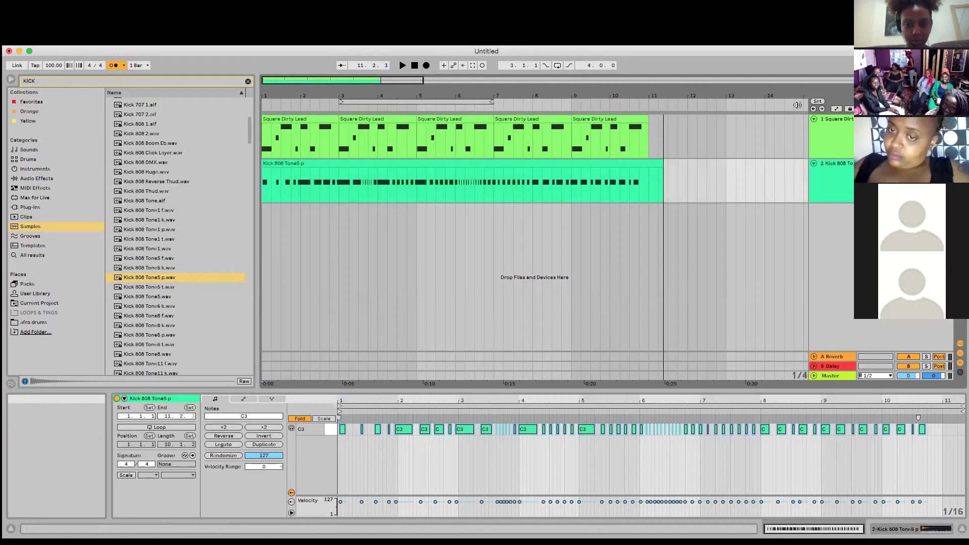
Shorten the kick clip so it ends at bar 11, level with the end of the melody clips
click(659, 161)
drag(660, 162, 648, 162)
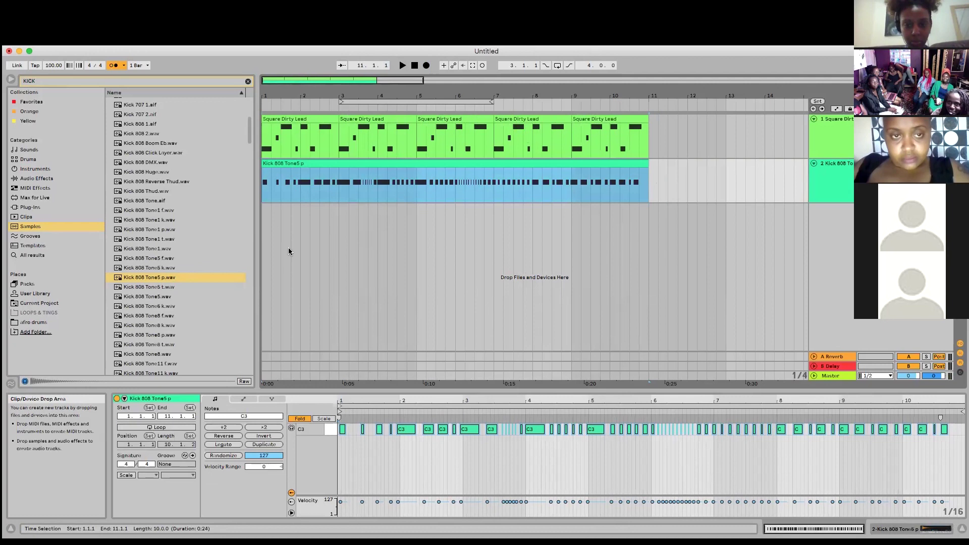
click(828, 186)
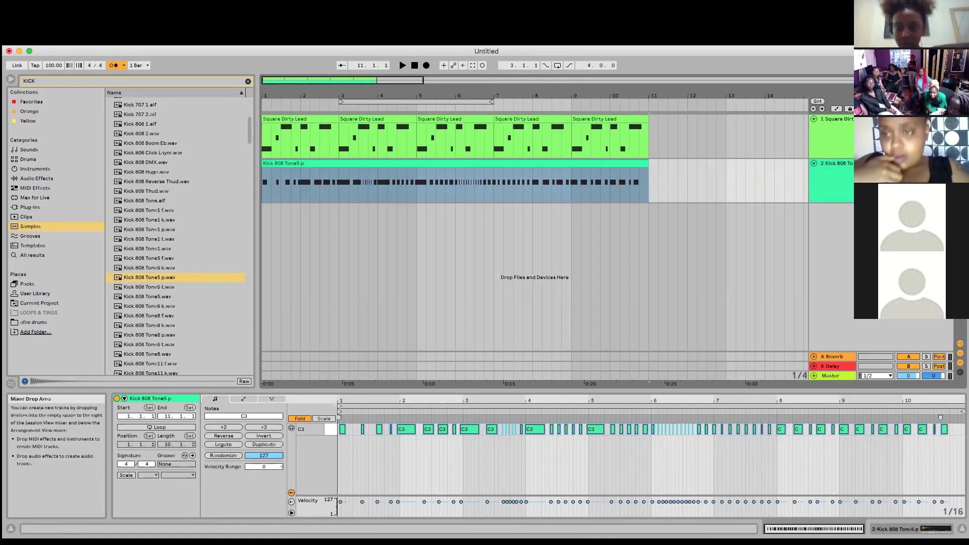
Play the melody and kick tracks together from bar 1, then stop playback
click(262, 197)
key(space)
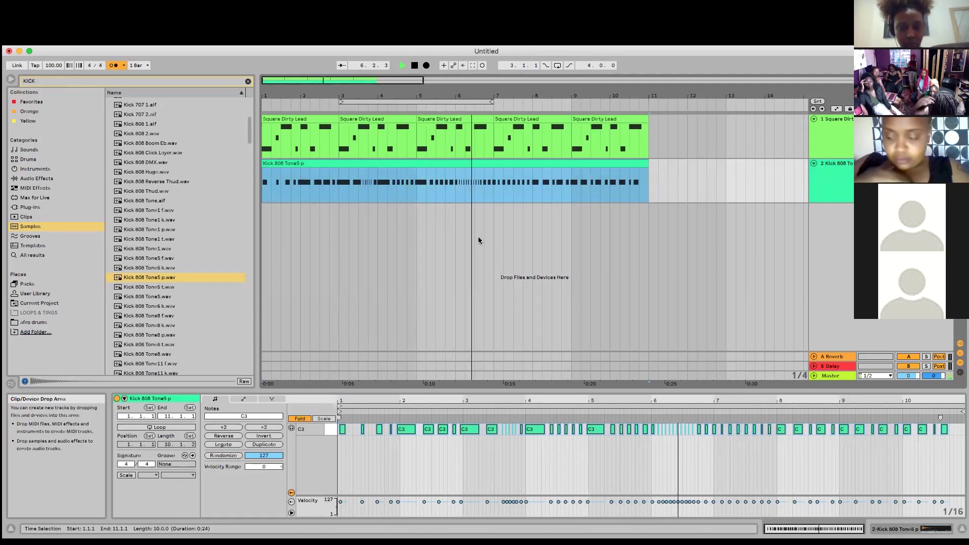
key(space)
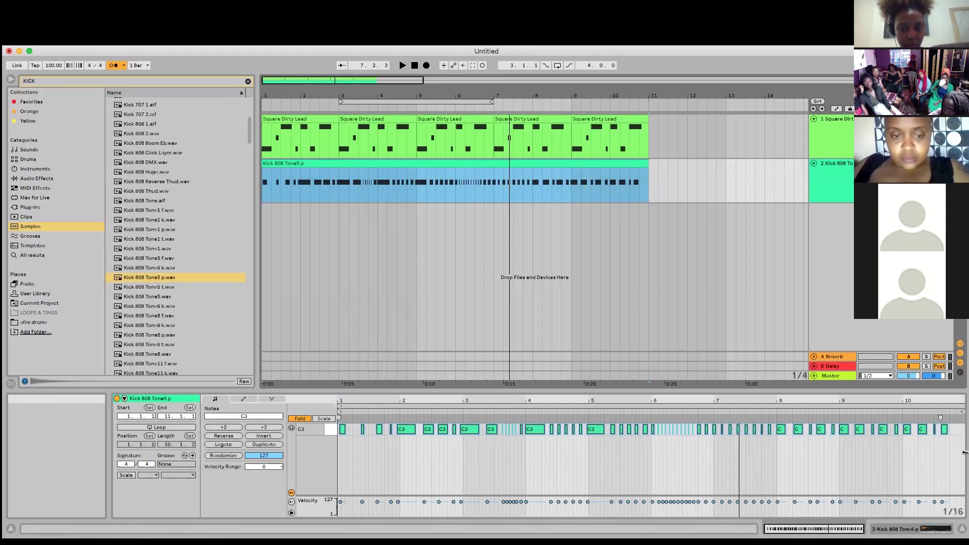
Examine the timing of the opening kick notes against the grid while playing from bar 1, then stop
click(361, 419)
drag(349, 400, 349, 454)
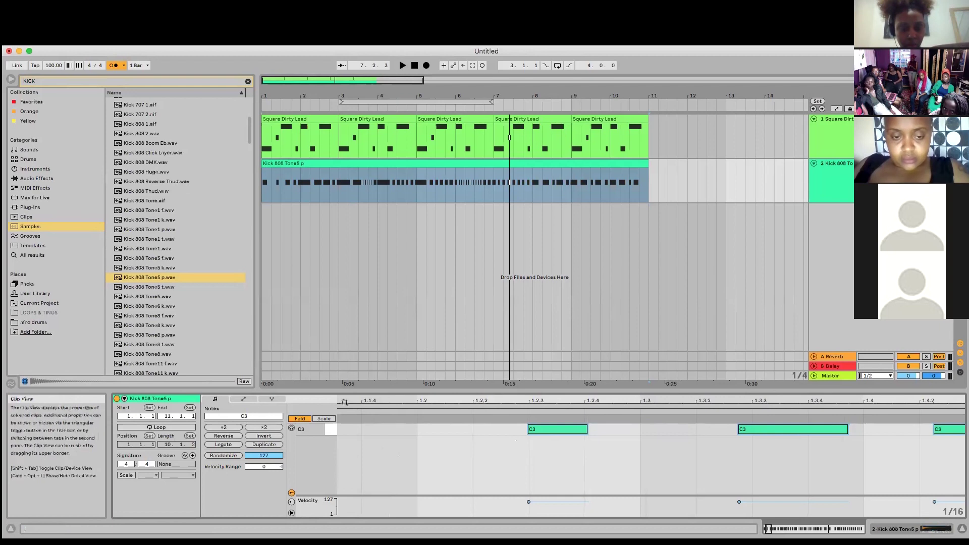
key(space)
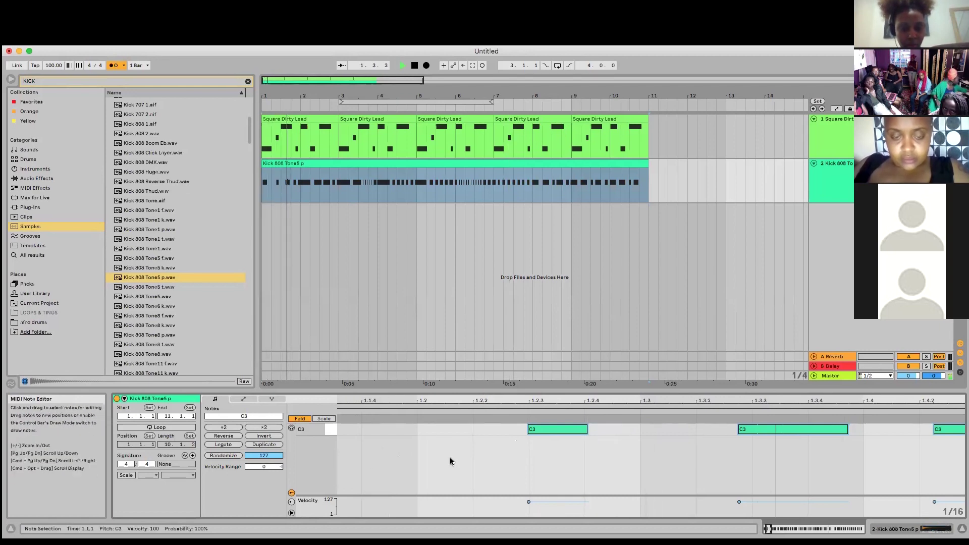
key(space)
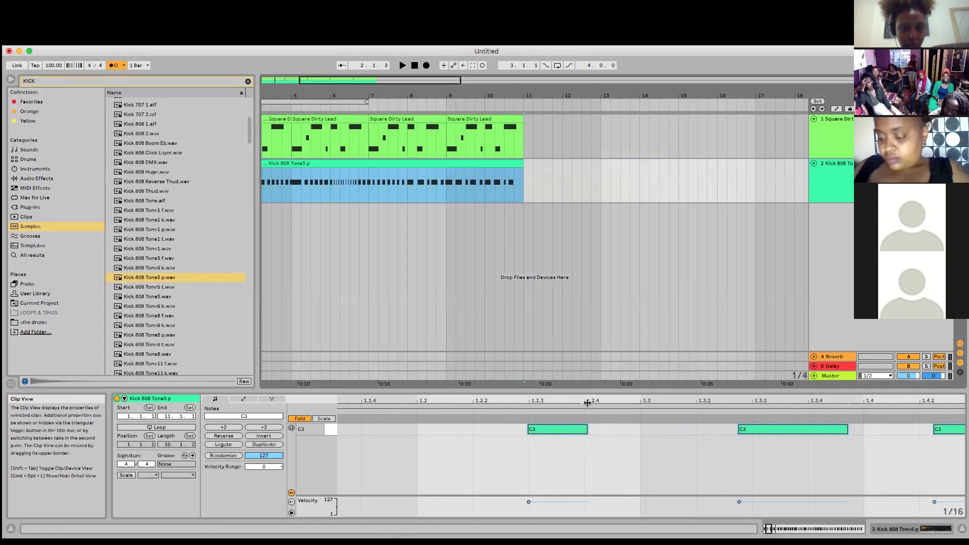
Move the first C3 kick note to the very start of bar 1
drag(642, 402, 367, 398)
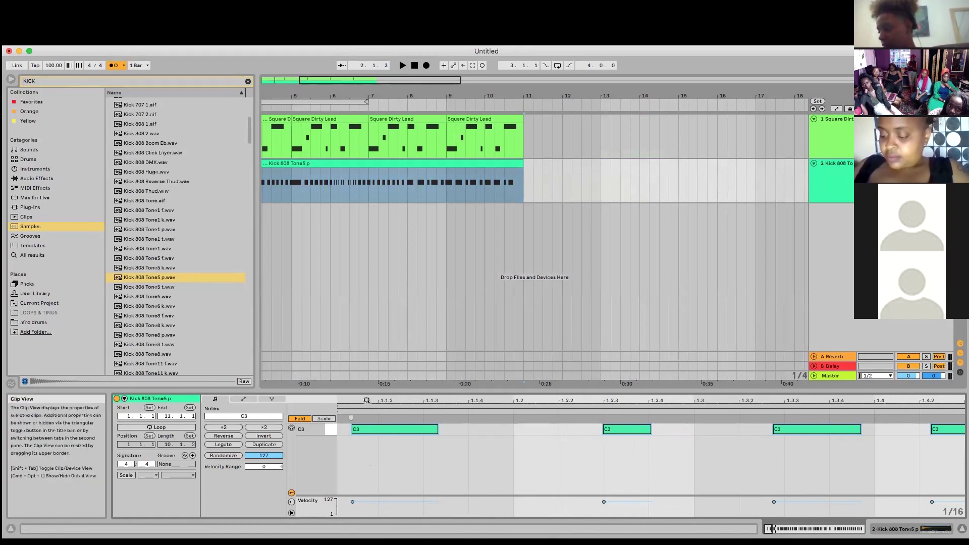
drag(367, 401, 399, 402)
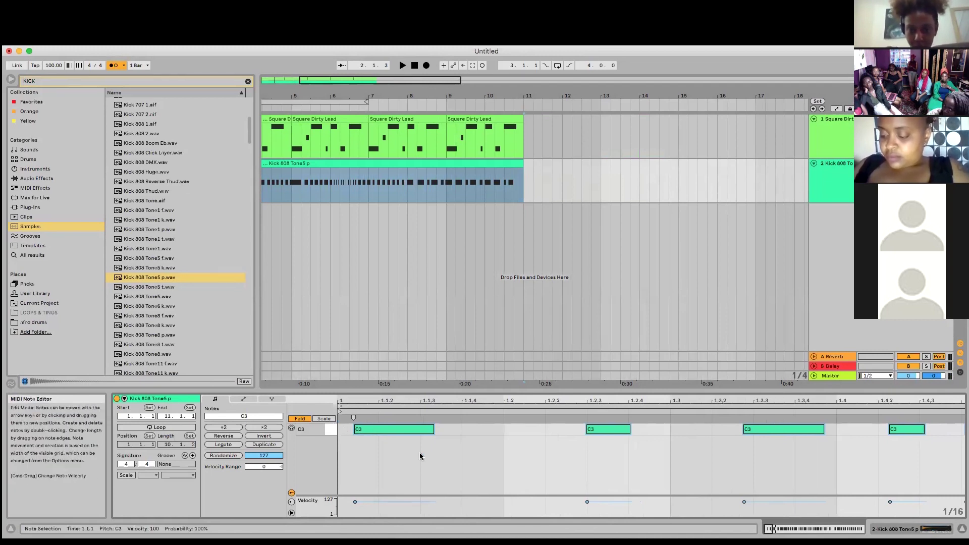
click(504, 447)
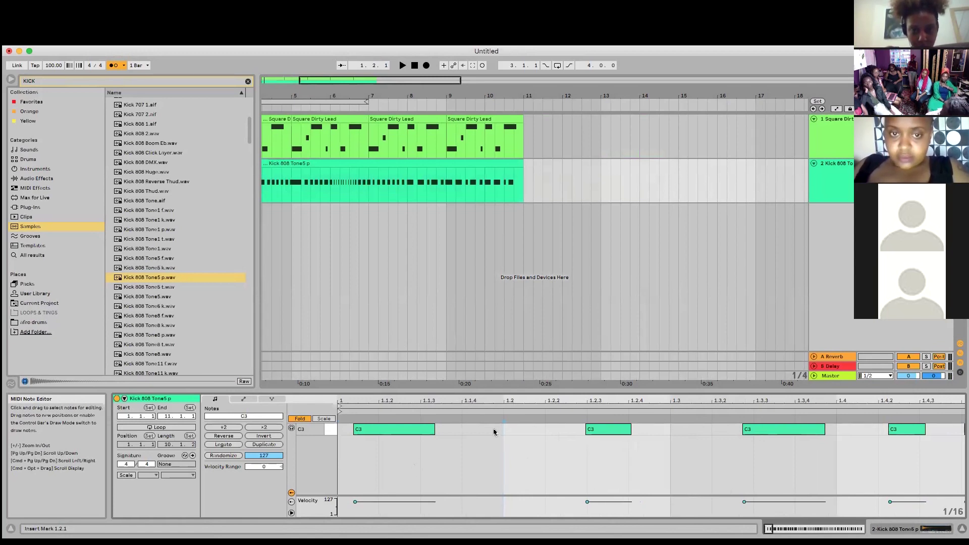
click(389, 430)
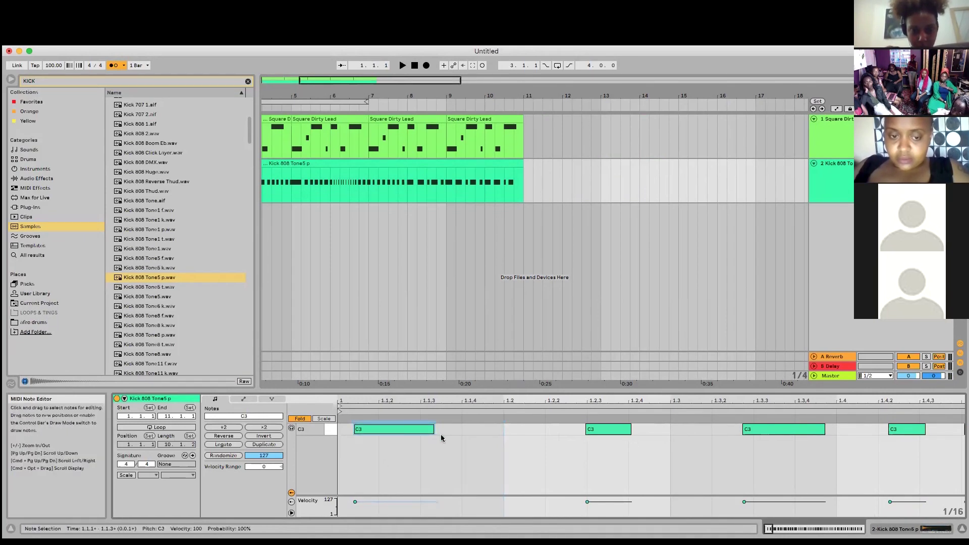
drag(381, 430, 365, 439)
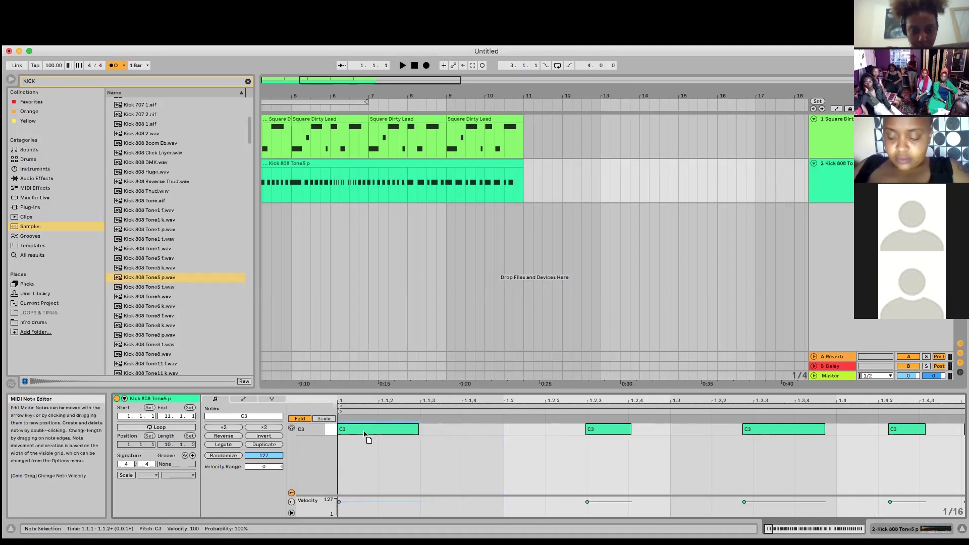
Play the opening kick notes from 1.1.1 to hear the corrected first hit, then stop
click(339, 465)
key(space)
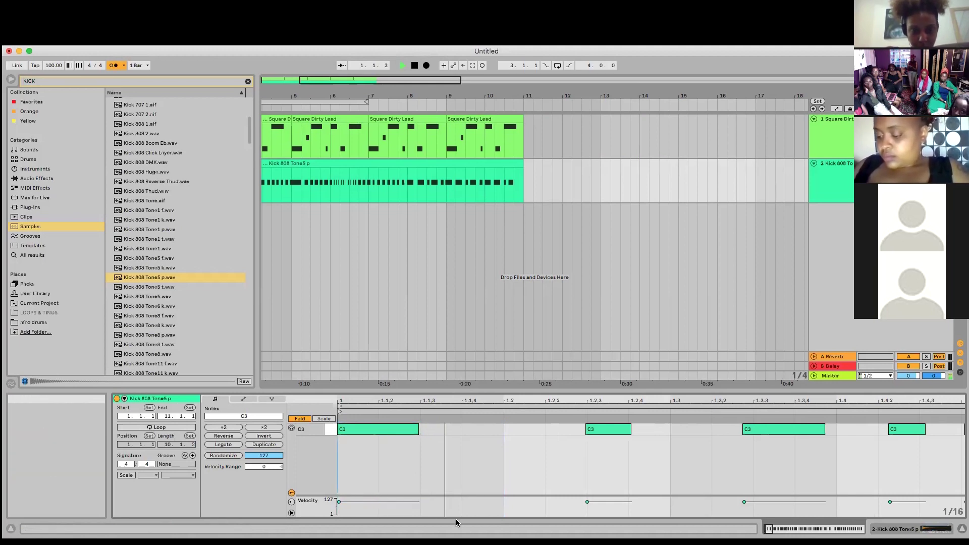
key(space)
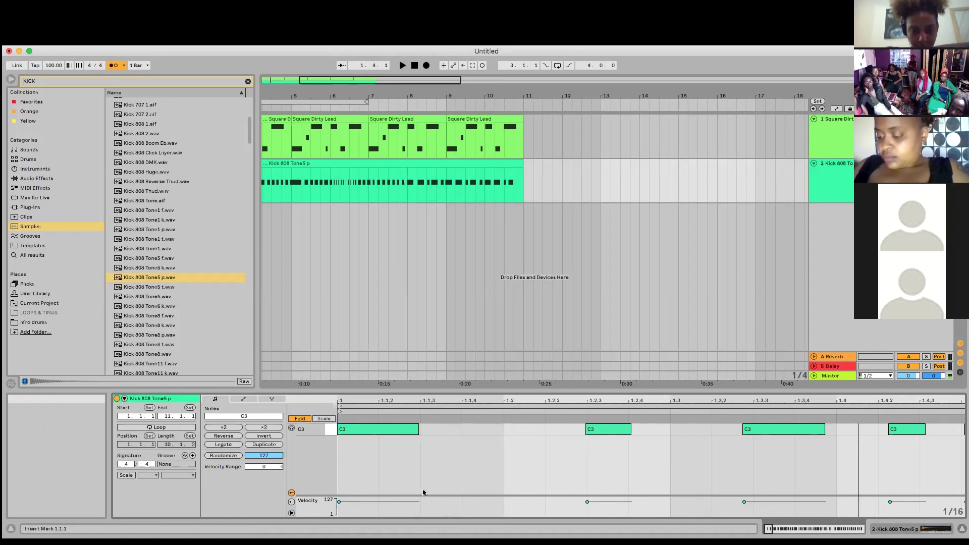
Align the next four kick notes to the grid at 1.2.3, 1.3.3, about 1.4.2 and about the start of bar 2
drag(753, 432, 765, 430)
drag(605, 429, 608, 429)
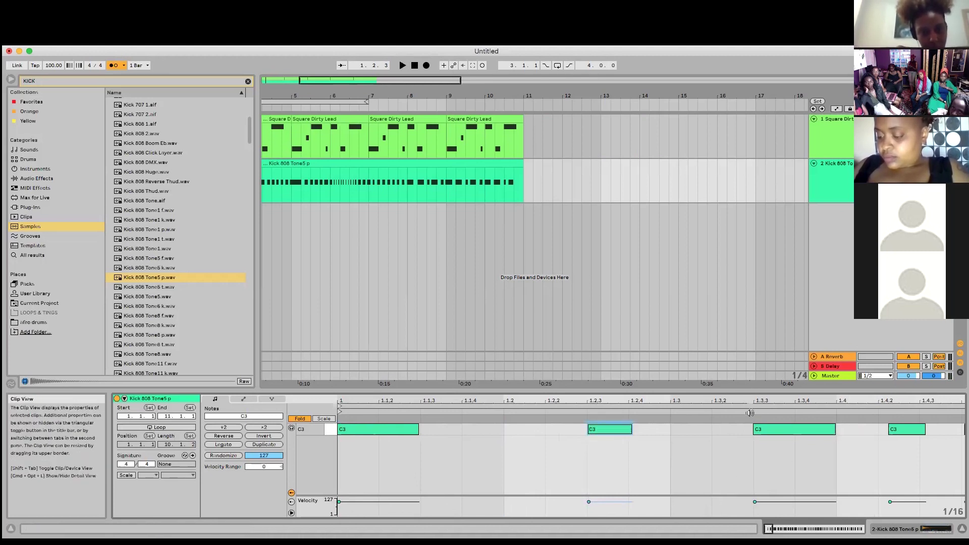
scroll(651, 454, right, 3)
scroll(553, 427, right, 6)
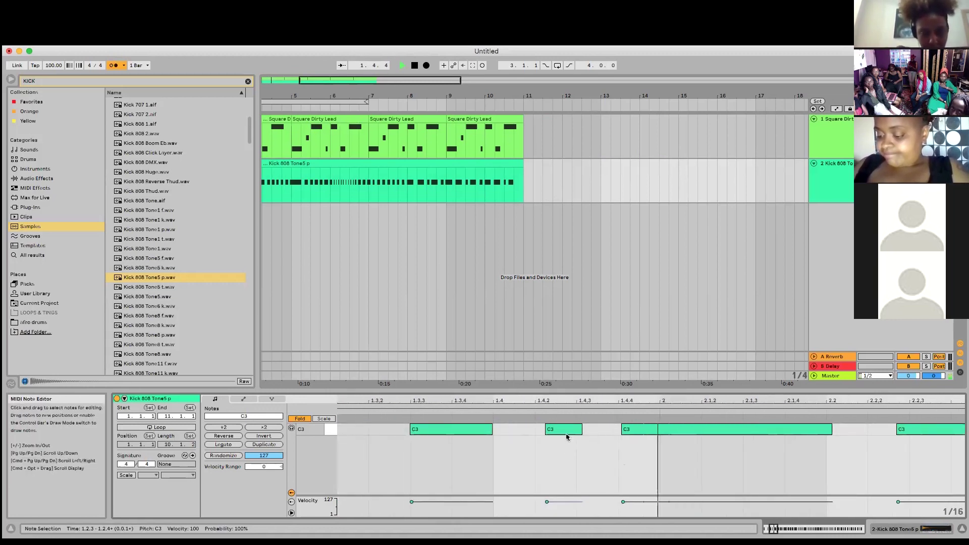
key(space)
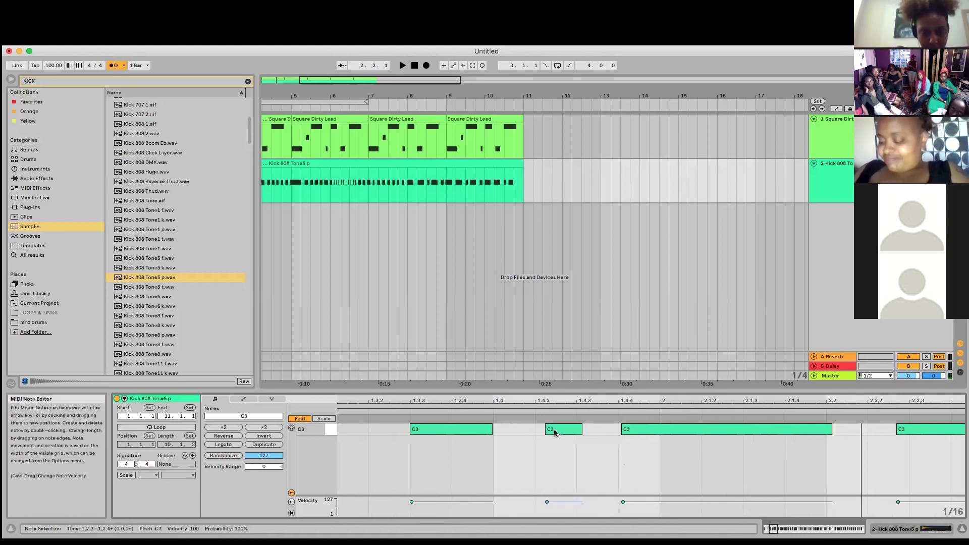
drag(554, 432, 550, 432)
mouse_move(694, 434)
mouse_down()
mouse_move(681, 429)
mouse_move(711, 425)
mouse_up()
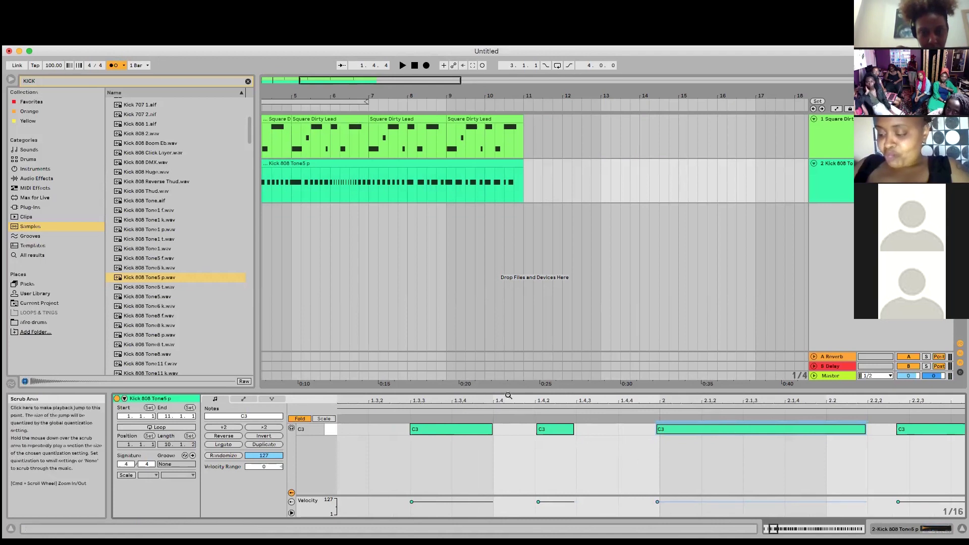
Select all the C3 notes in the kick clip and quantize them
drag(513, 402, 513, 348)
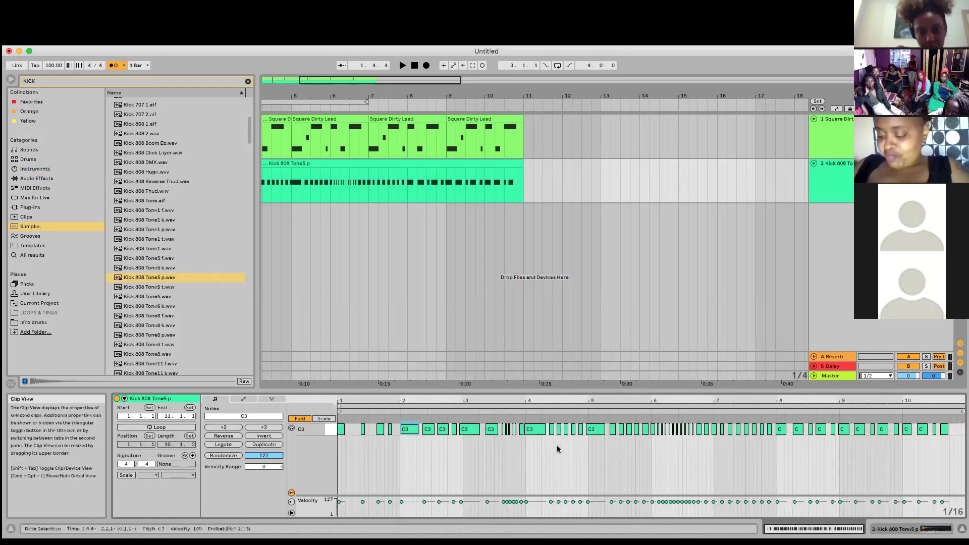
click(444, 471)
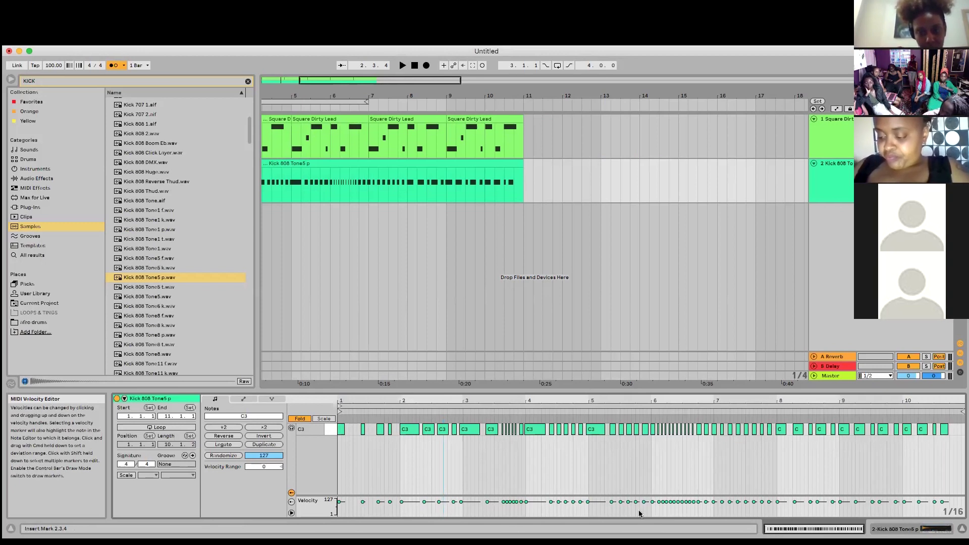
drag(957, 450, 337, 421)
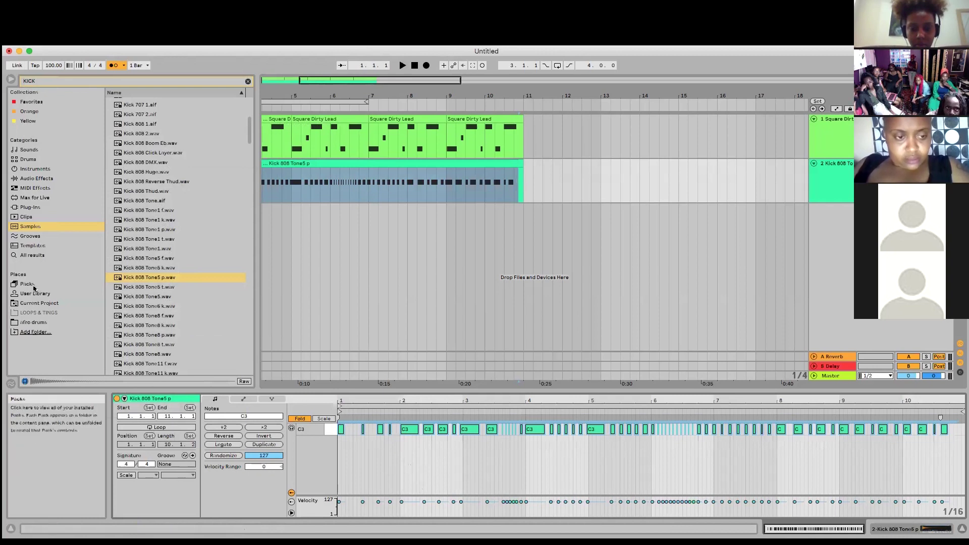
click(103, 41)
mouse_move(81, 41)
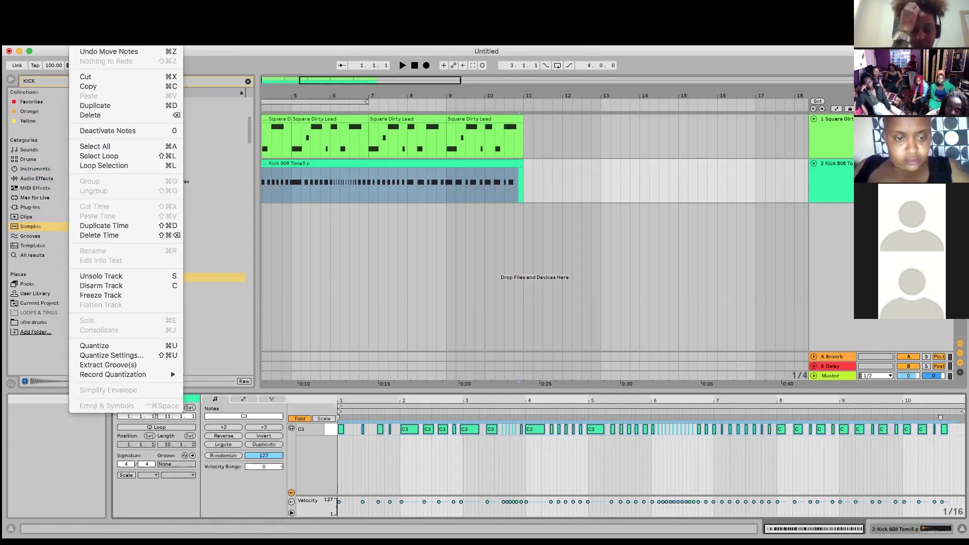
click(107, 346)
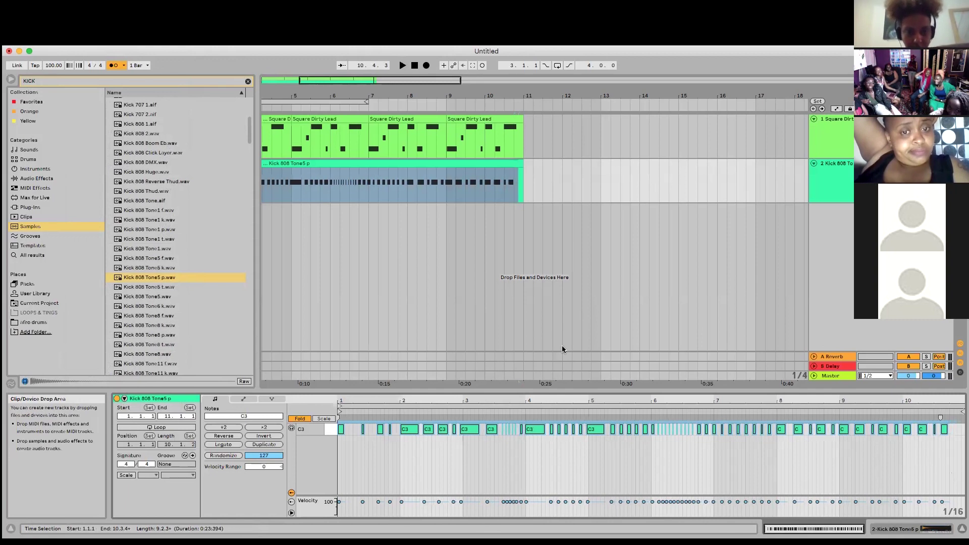
click(88, 42)
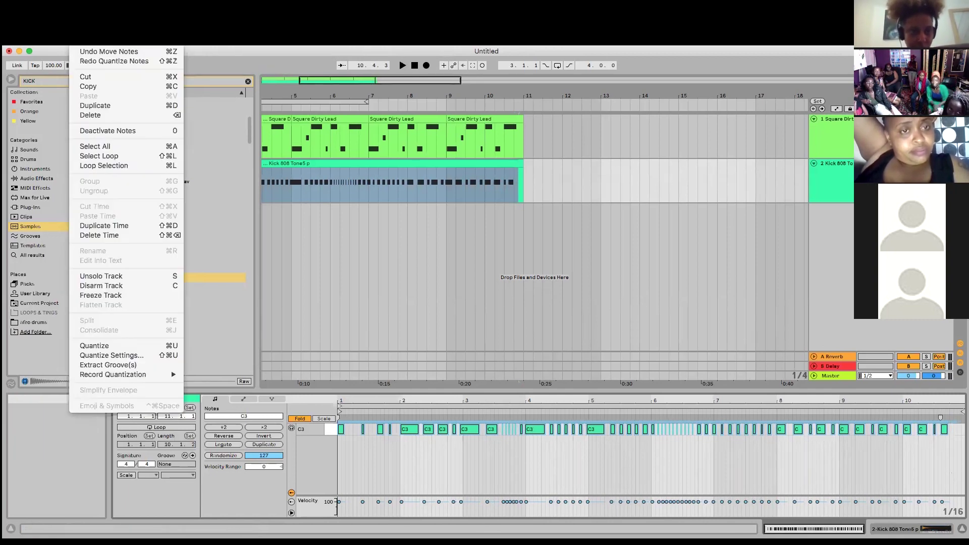
click(126, 346)
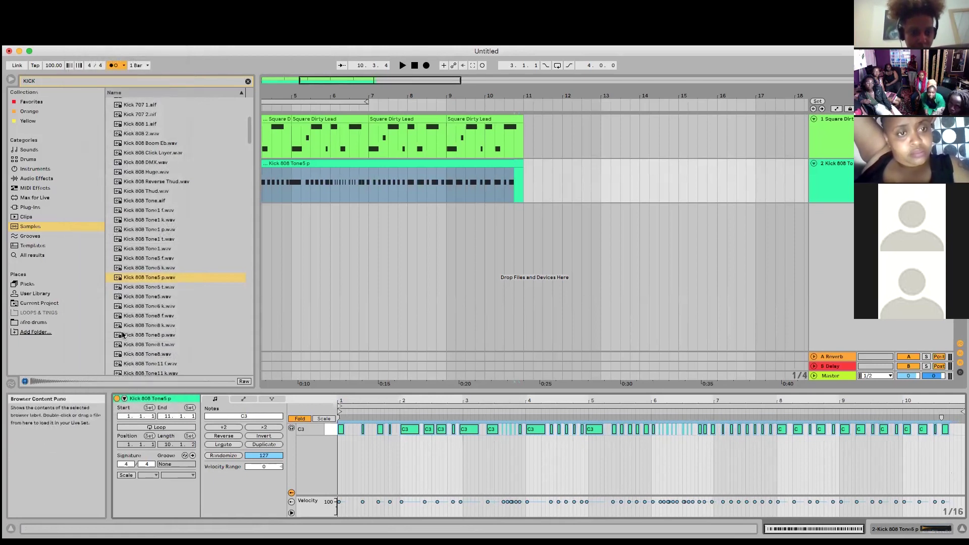
click(951, 463)
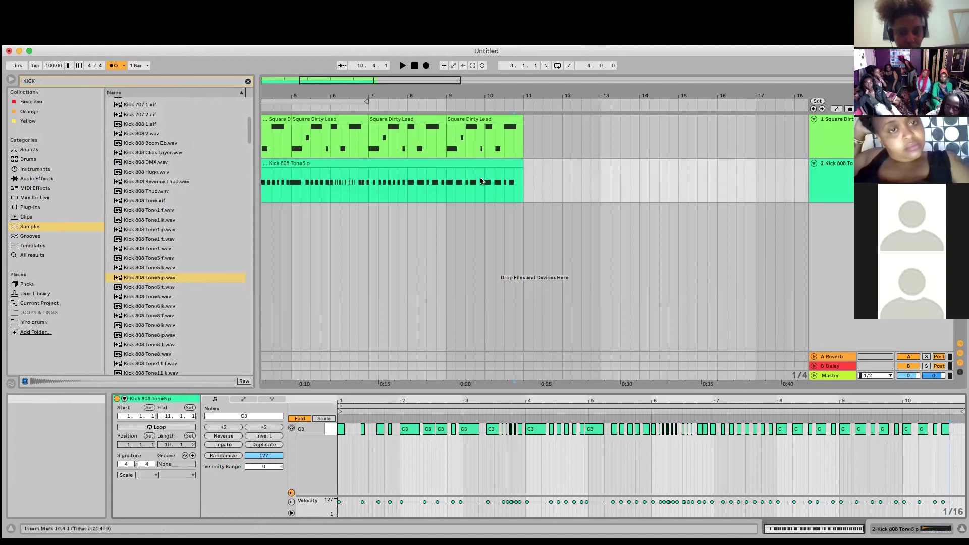
Delete the Square Dirty Lead melody track
click(846, 189)
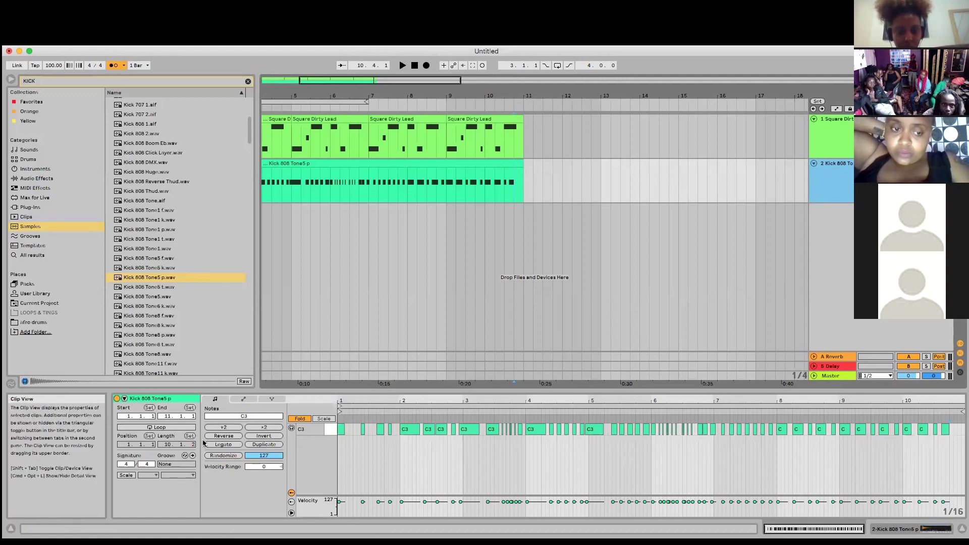
click(831, 125)
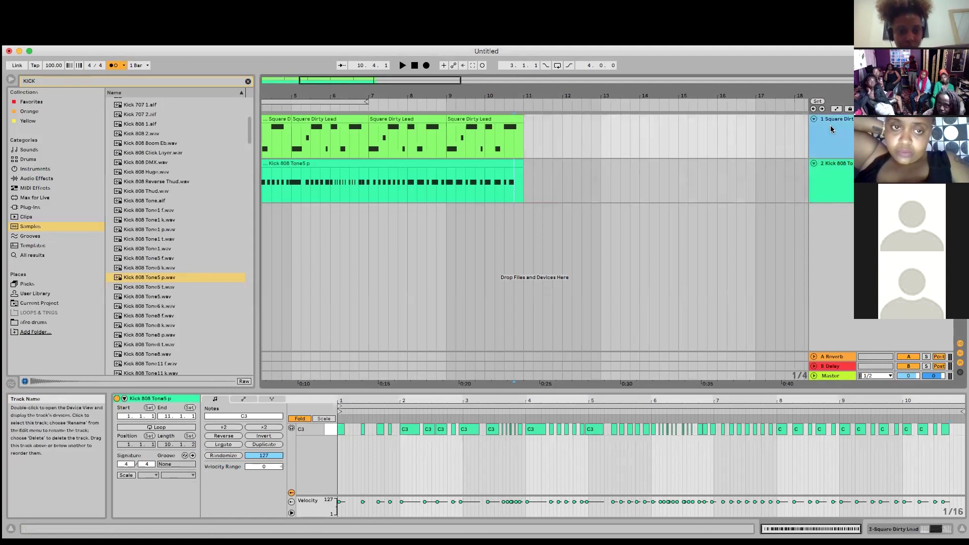
key(Delete)
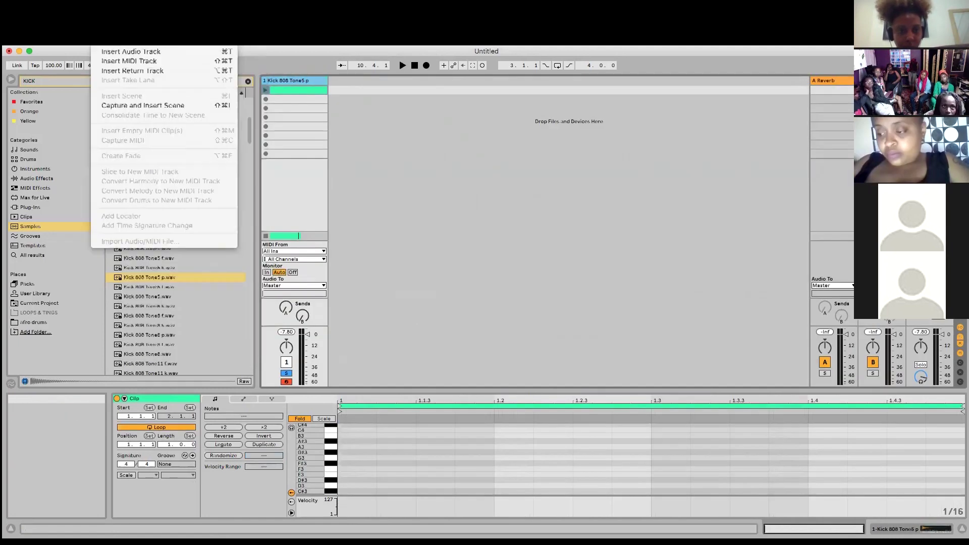
In Session View, insert a new MIDI track and delete the Kick 808 Tone5 p track
key(Tab)
click(104, 40)
click(129, 61)
click(297, 81)
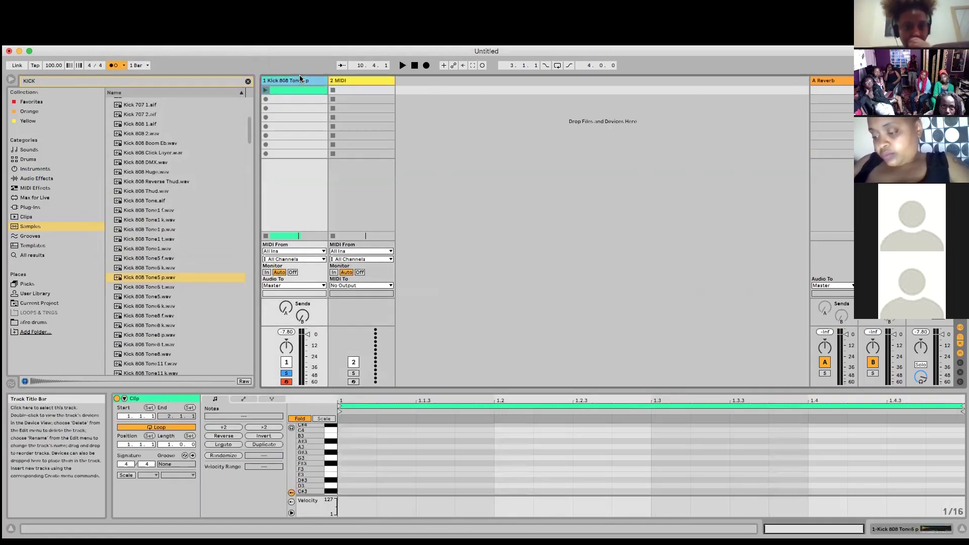
key(Delete)
click(558, 169)
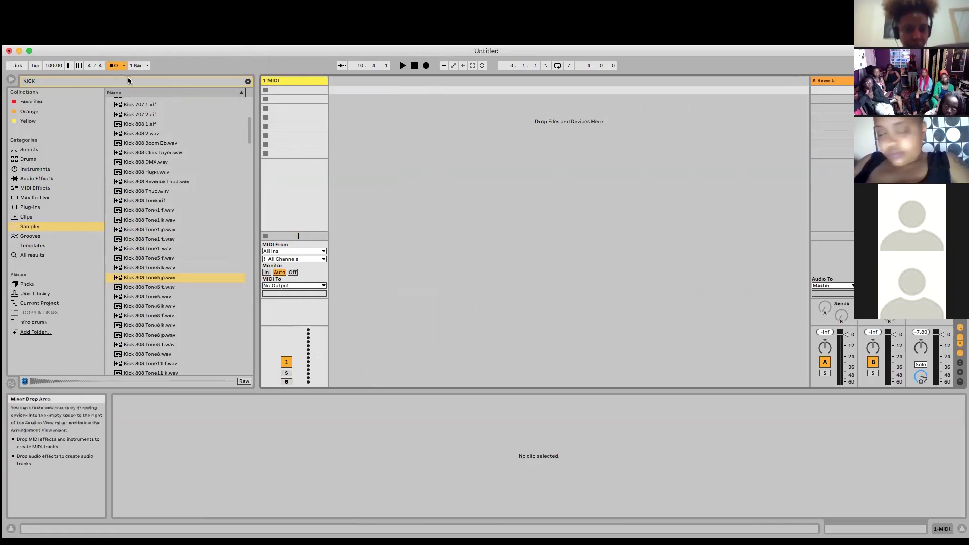
Clear the KICK search from the browser and check the empty MIDI track in Arrangement View before returning to Session View
key(super+f)
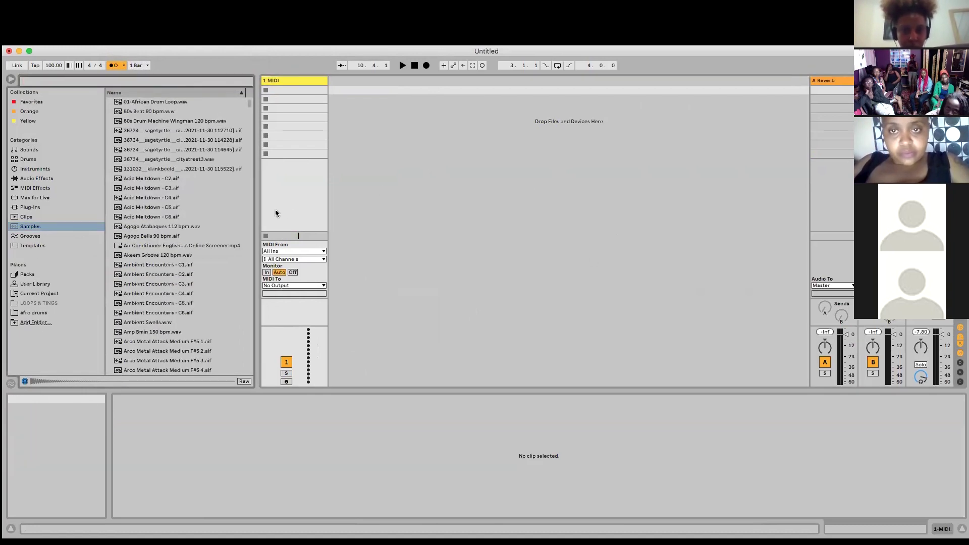
click(535, 212)
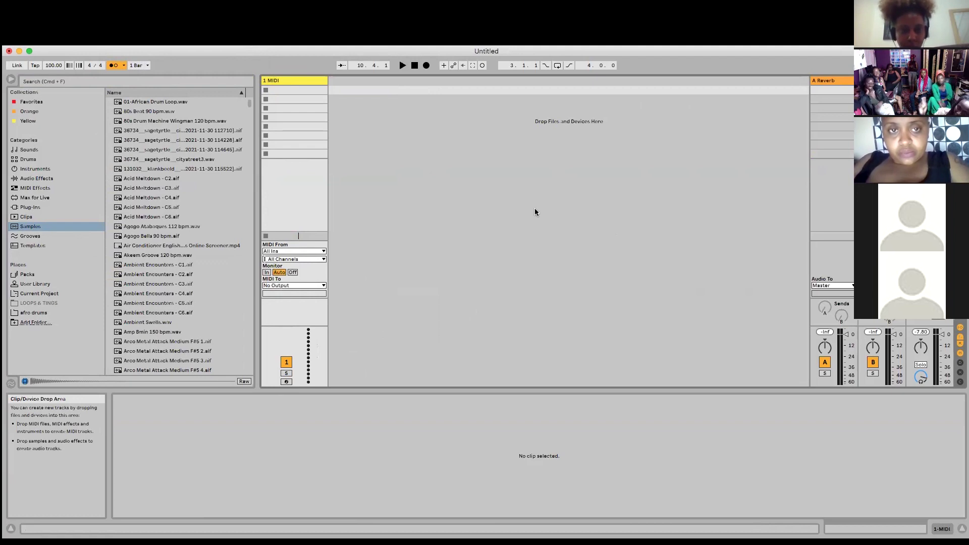
key(Tab)
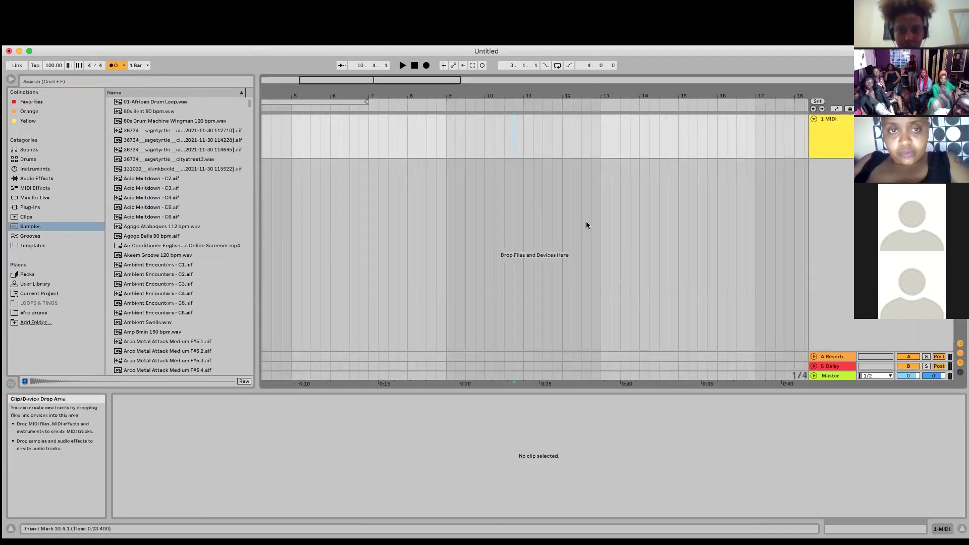
key(Tab)
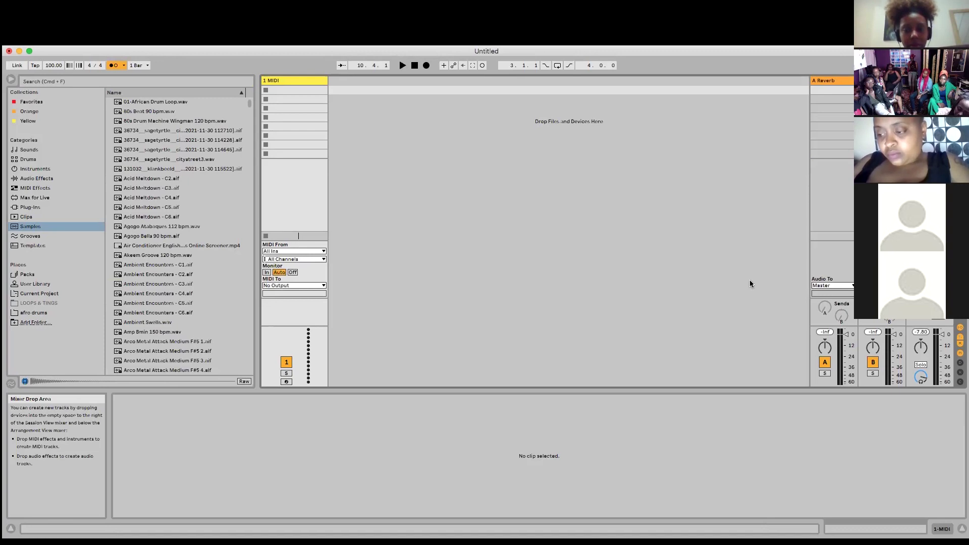
Check the empty track in Arrangement View, return to Session View, and audition presets in the Strings category of Sounds
key(Tab)
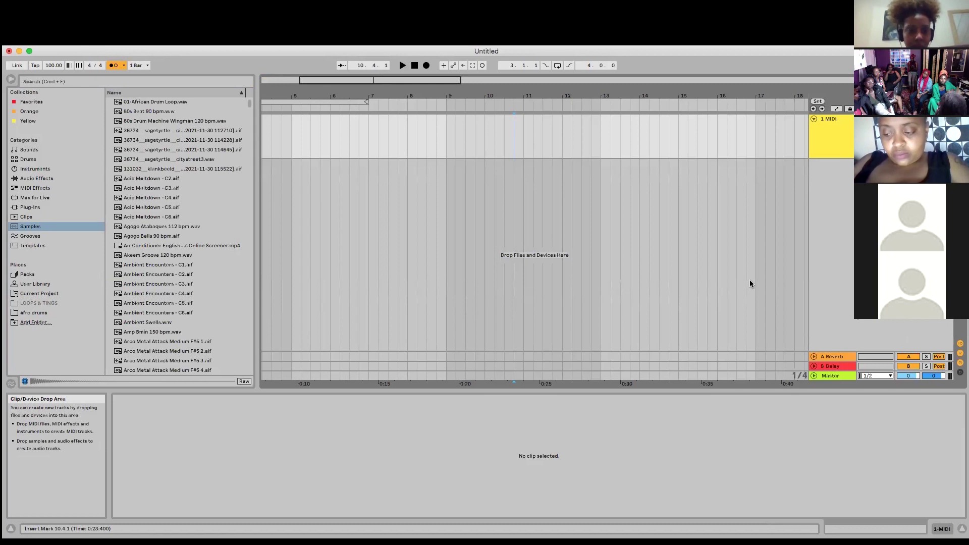
key(Tab)
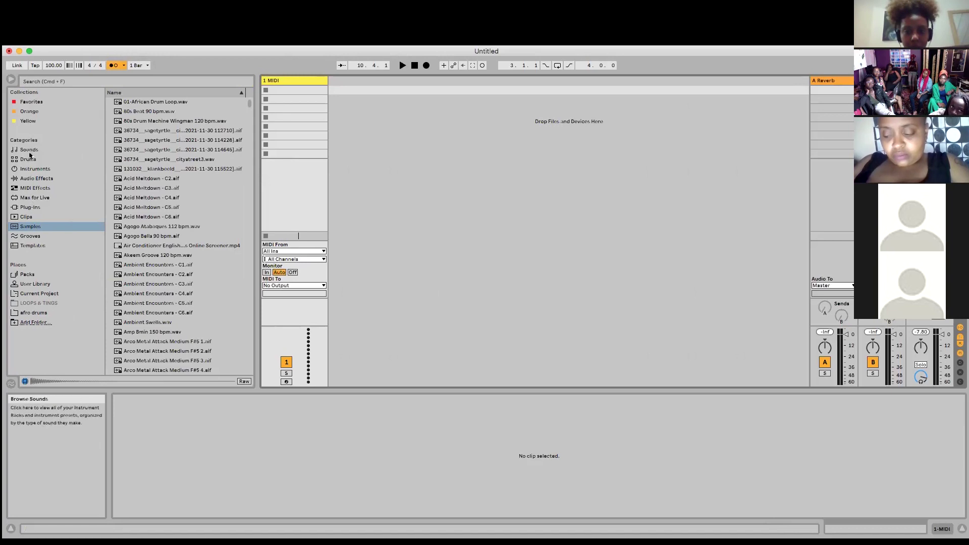
click(57, 151)
click(109, 130)
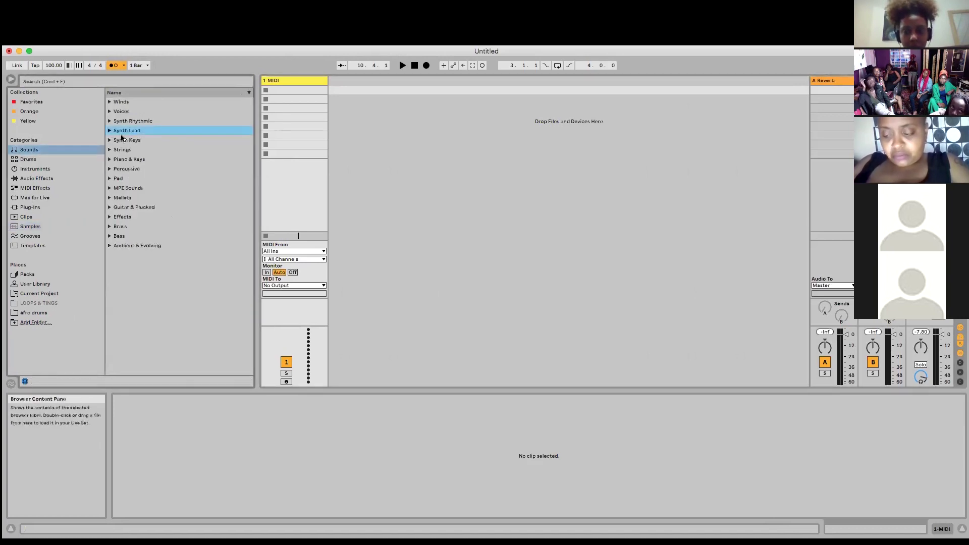
click(110, 149)
click(151, 159)
click(154, 188)
click(156, 226)
key(Left)
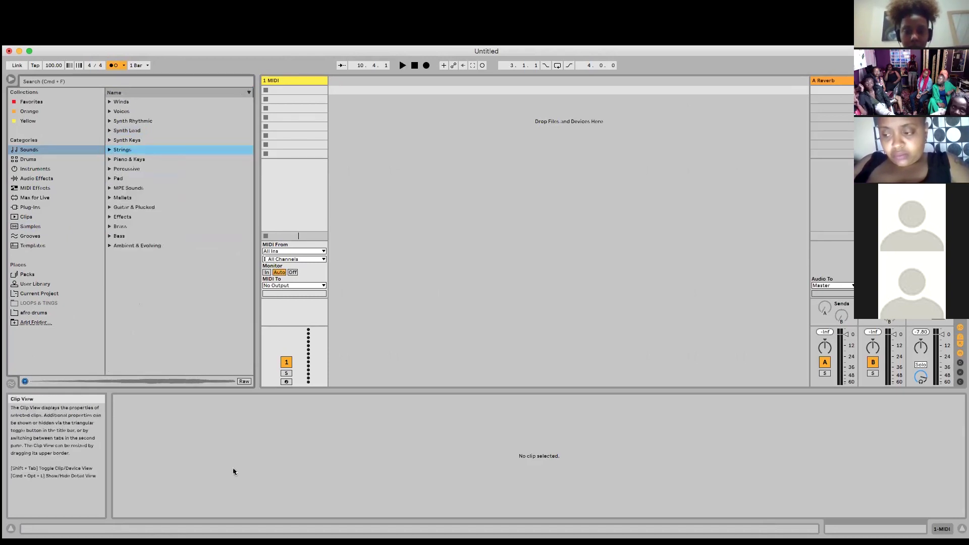
Audition the Strat Hollow Guitar and Square Harp presets in Guitar & Plucked, and look through the Drums and Instruments categories
click(110, 207)
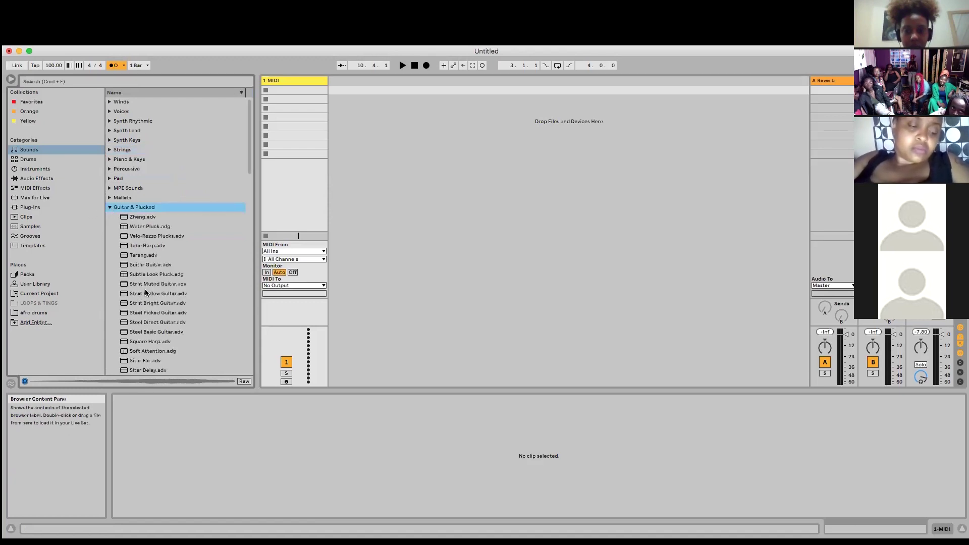
click(144, 292)
click(151, 341)
click(109, 207)
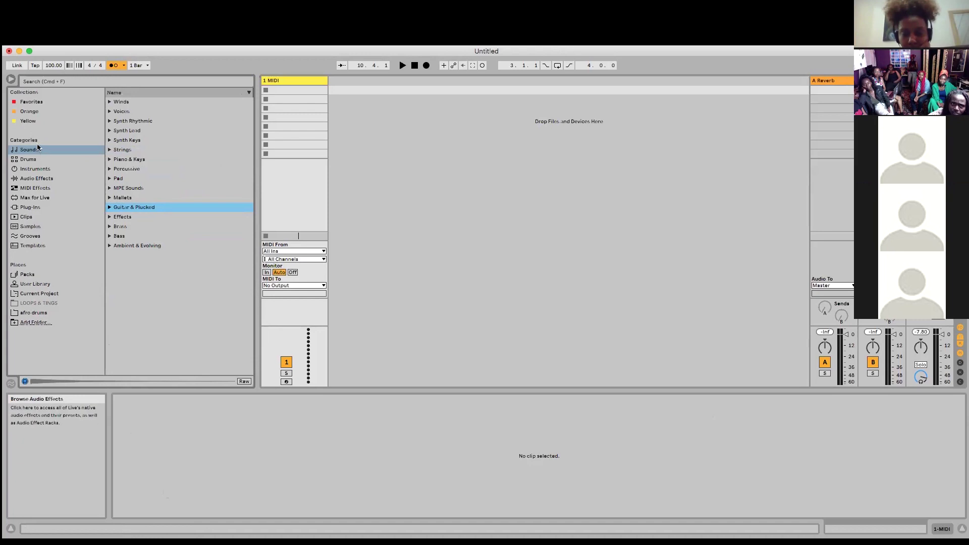
click(44, 159)
click(42, 169)
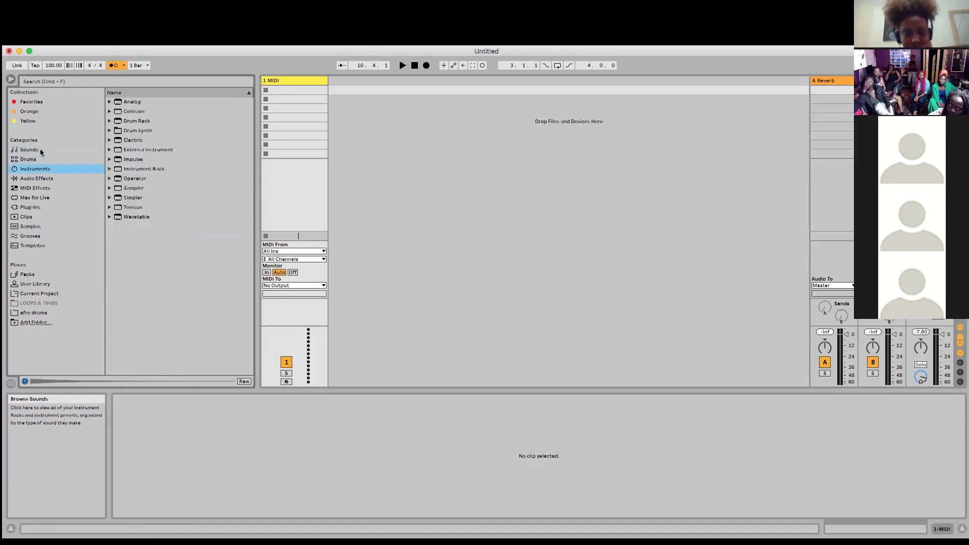
click(40, 149)
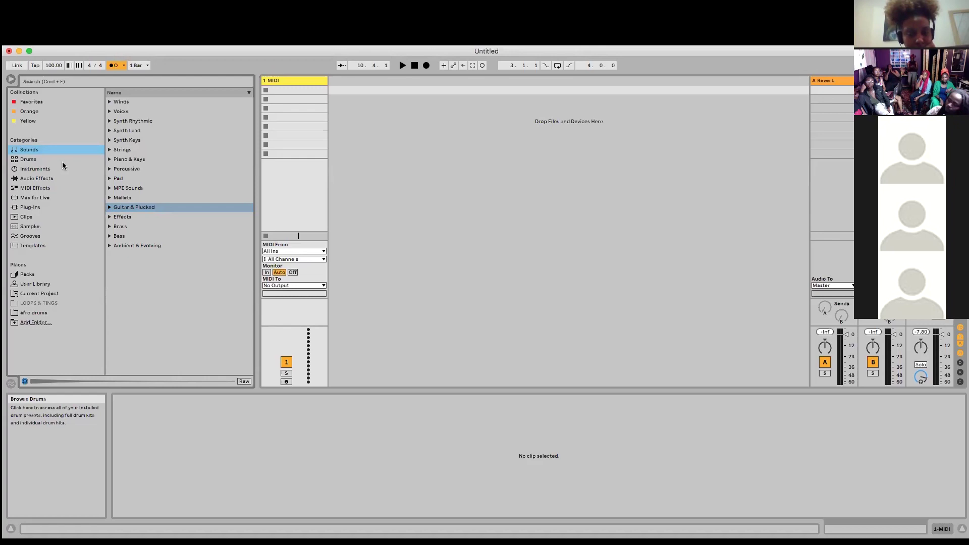
Audition the FX samples in the Samples category from FX Click Glitch through FX Punch Unsounded, and return to the Sounds category
click(30, 226)
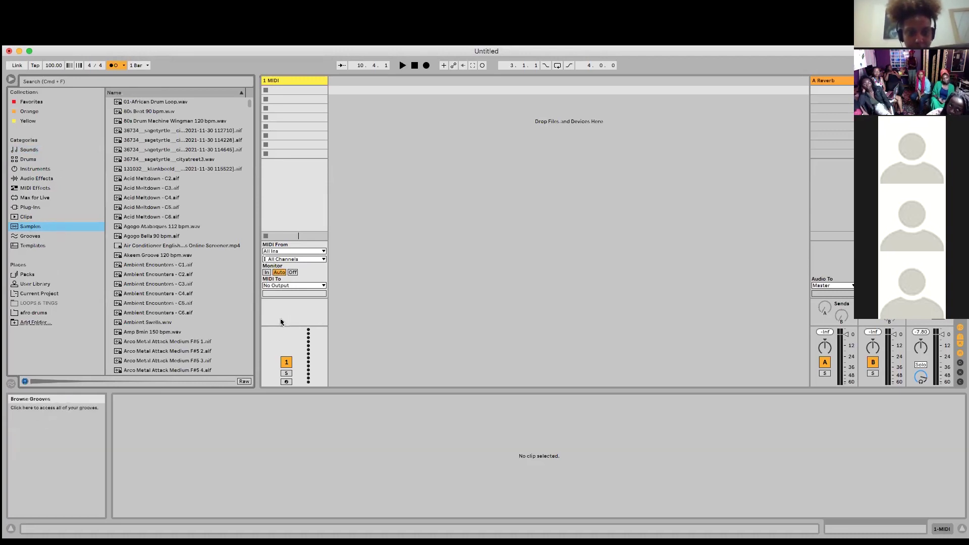
drag(249, 103, 249, 155)
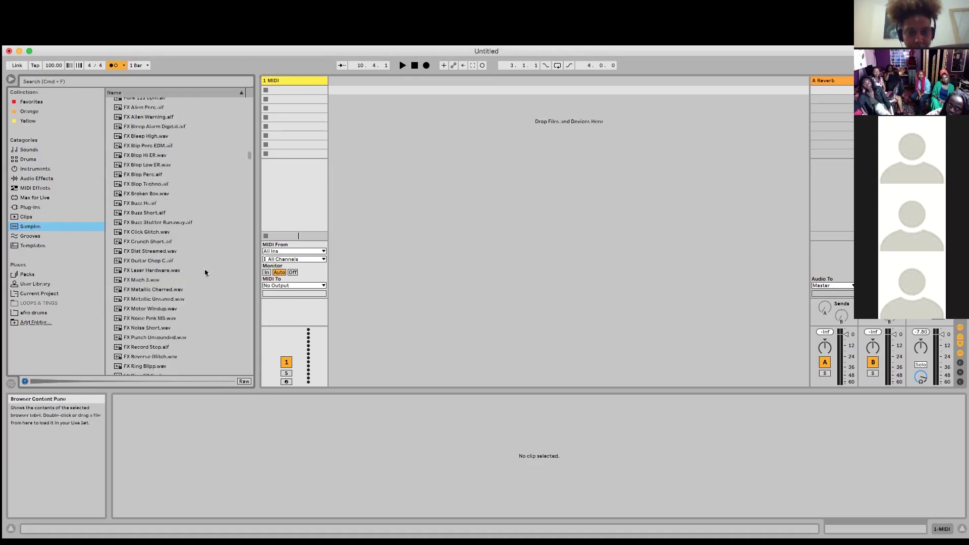
click(192, 231)
click(160, 270)
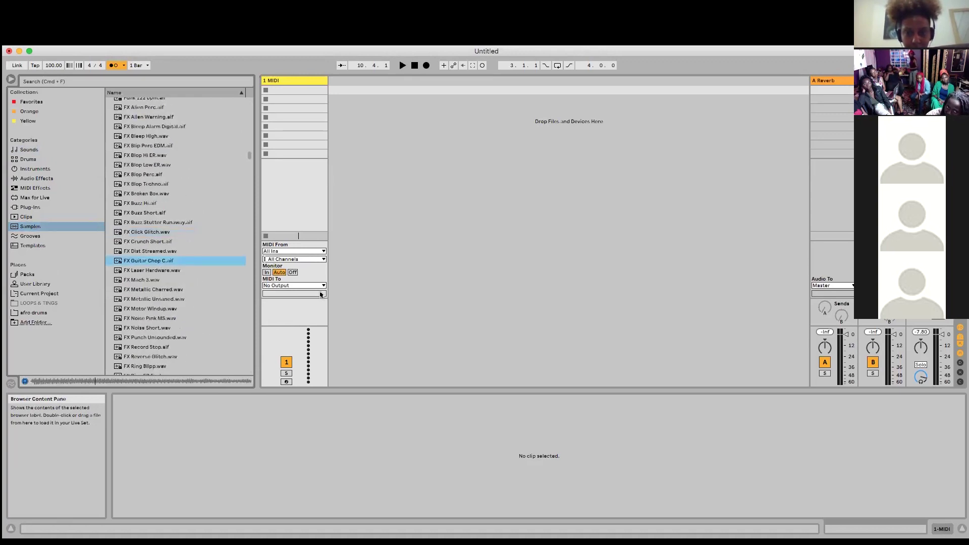
key(Down)
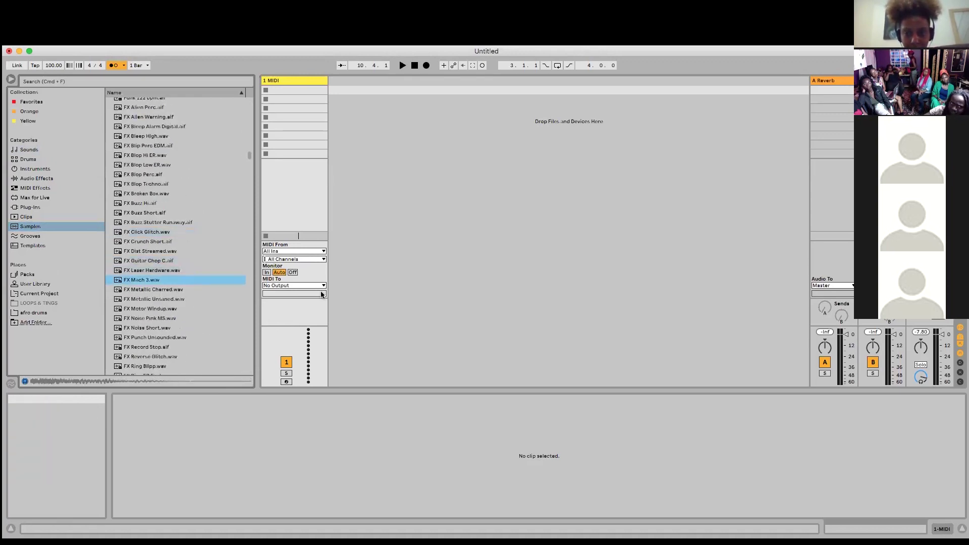
key(Down)
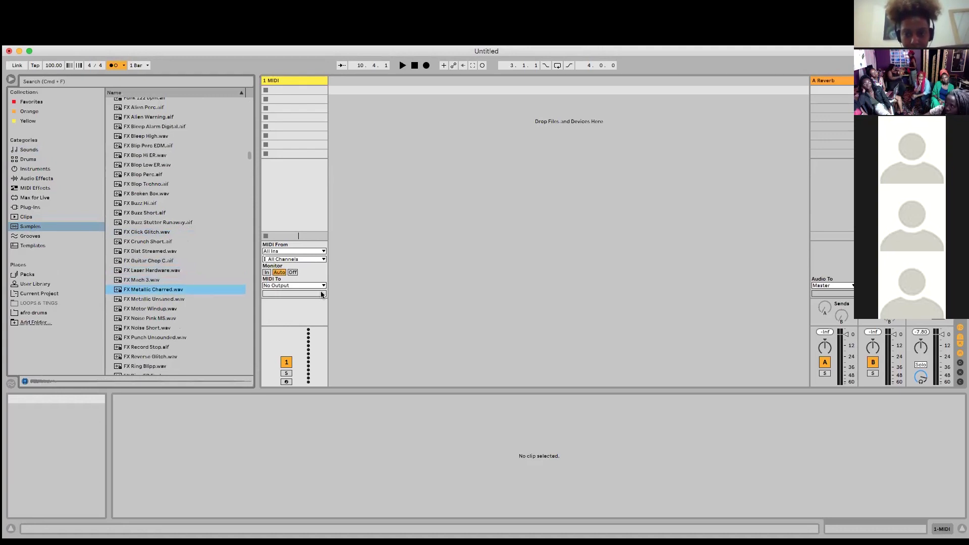
key(Down)
key(Down)
key(Down)
key(Down)
key(Down)
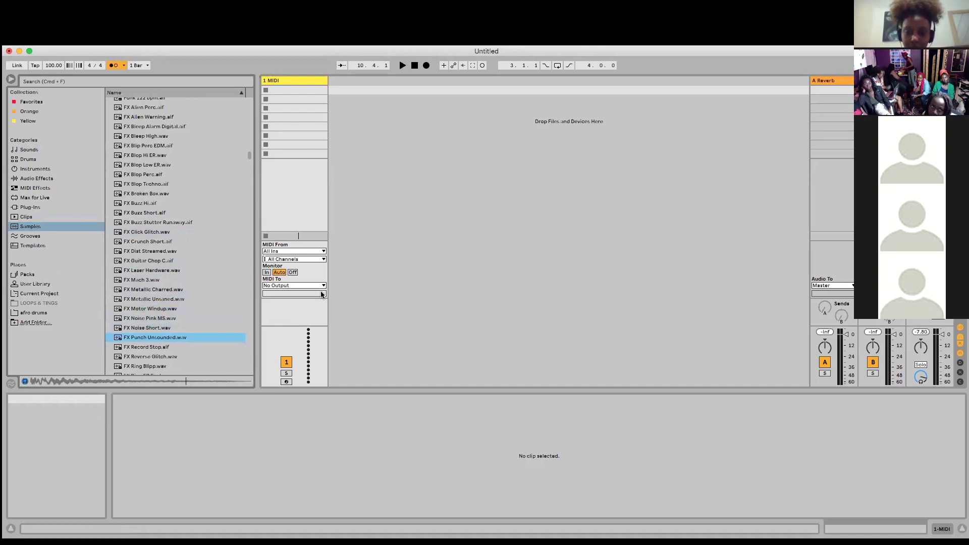
click(29, 149)
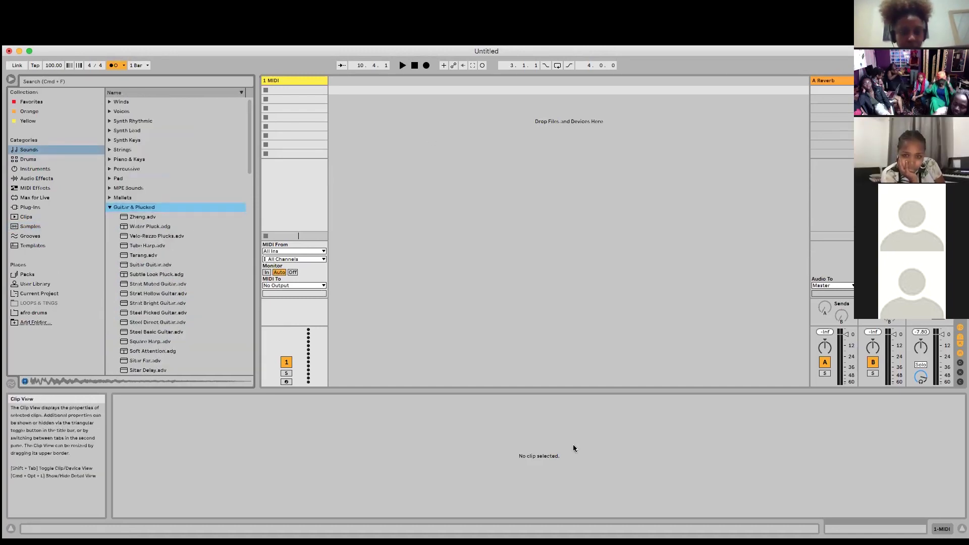
Insert a new MIDI track and a new audio track in the set
click(103, 40)
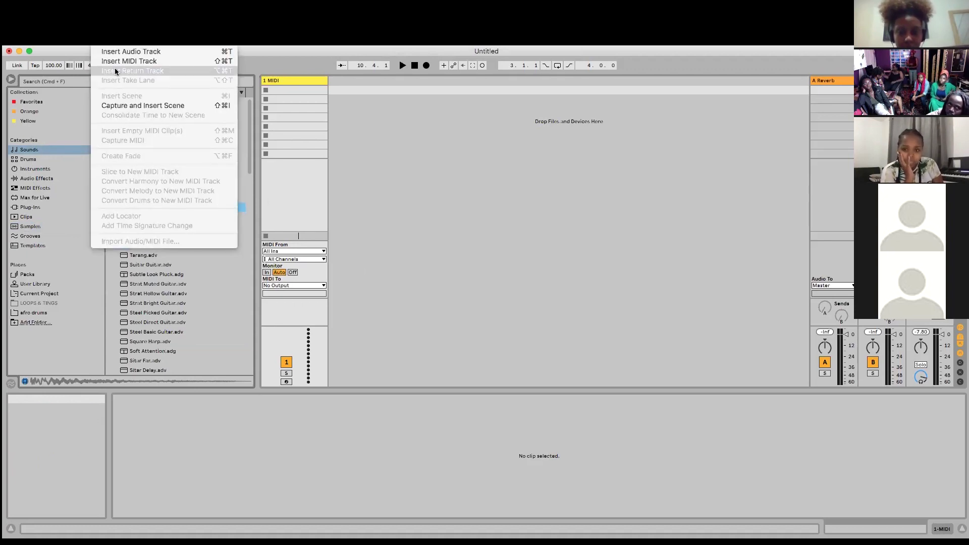
click(127, 61)
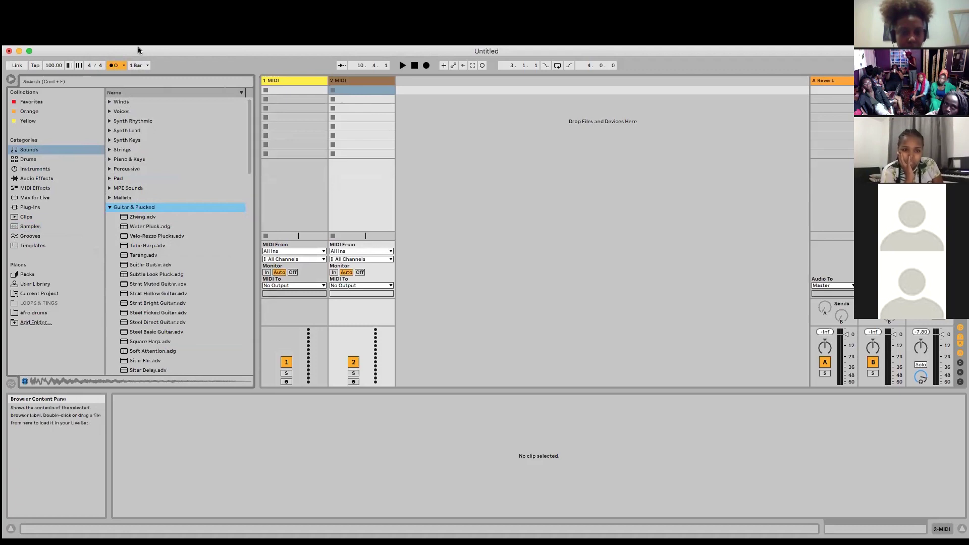
click(103, 40)
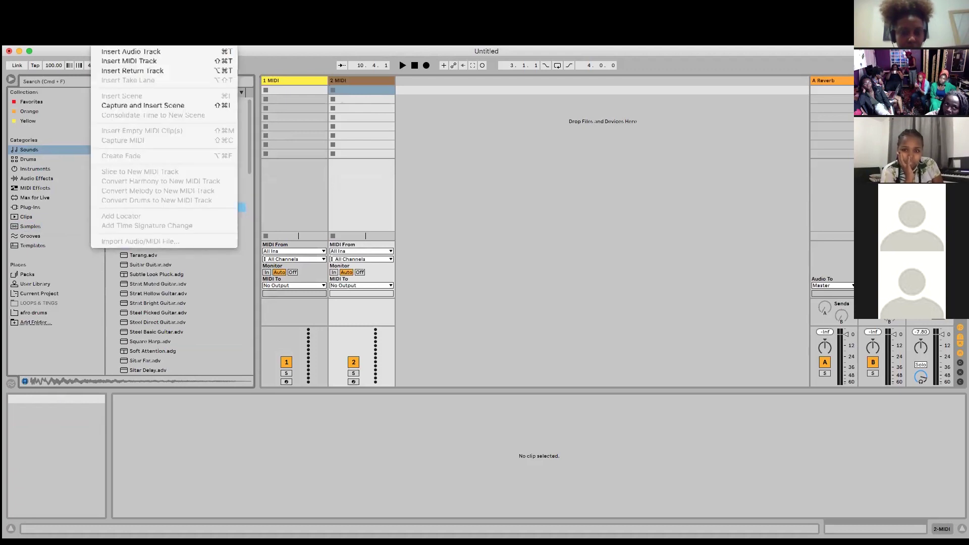
click(124, 53)
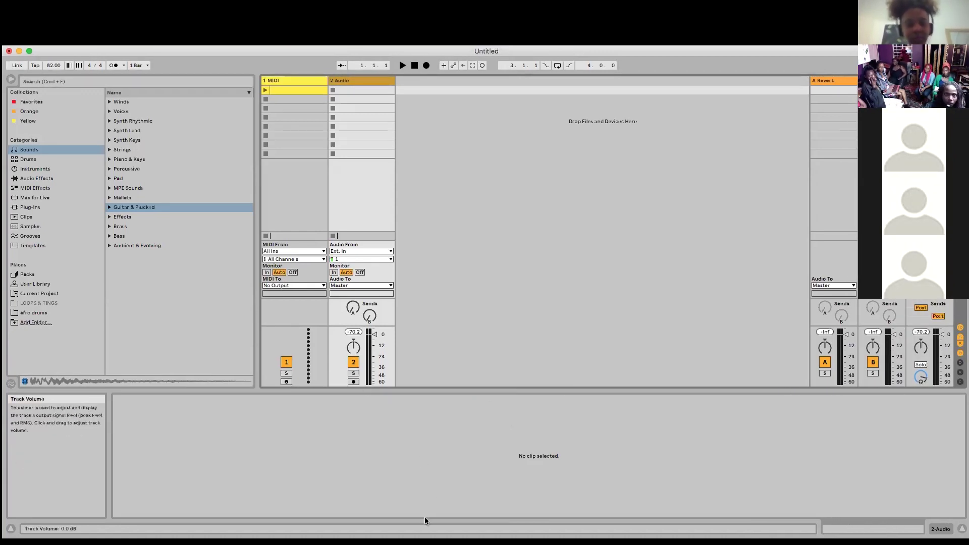
Delete the MIDI track, and arm the remaining audio track for recording with its monitoring set to Off
click(296, 81)
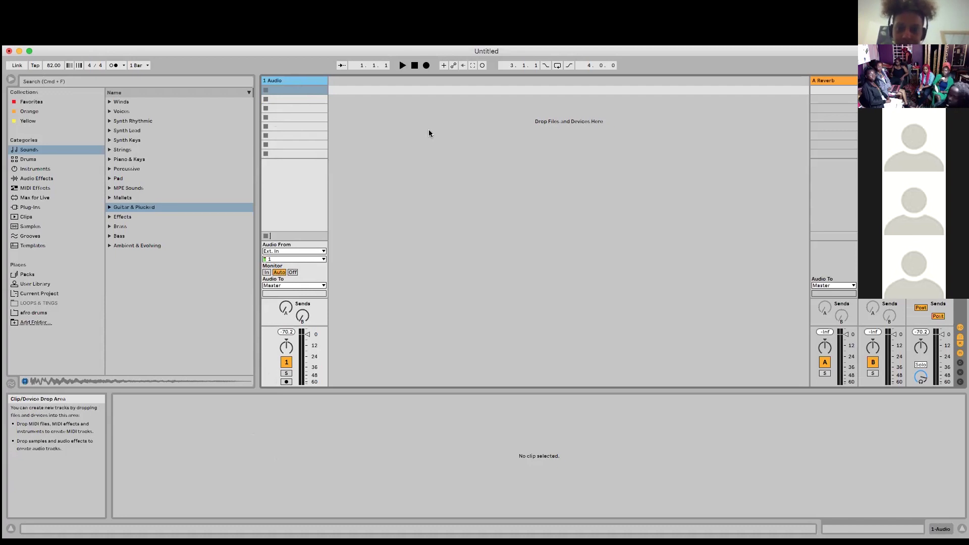
click(286, 381)
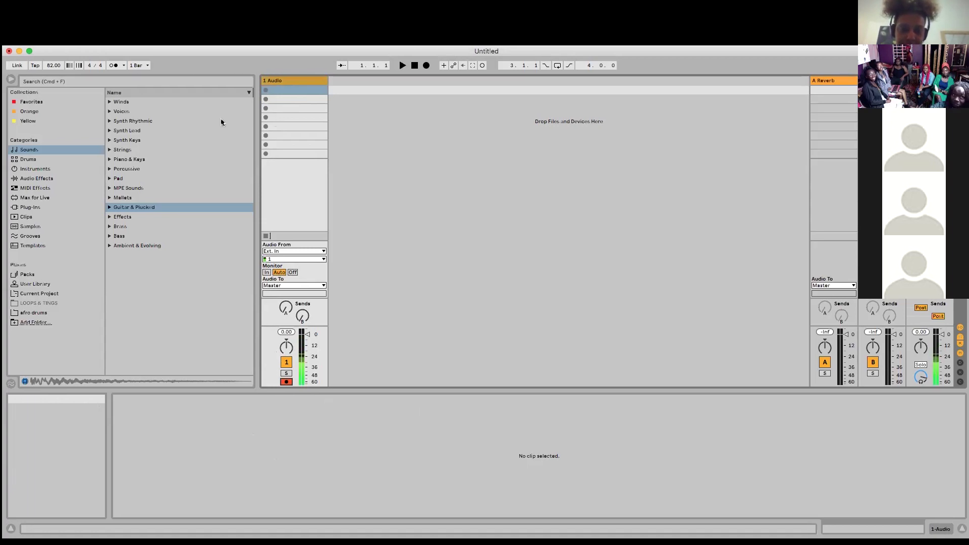
click(292, 272)
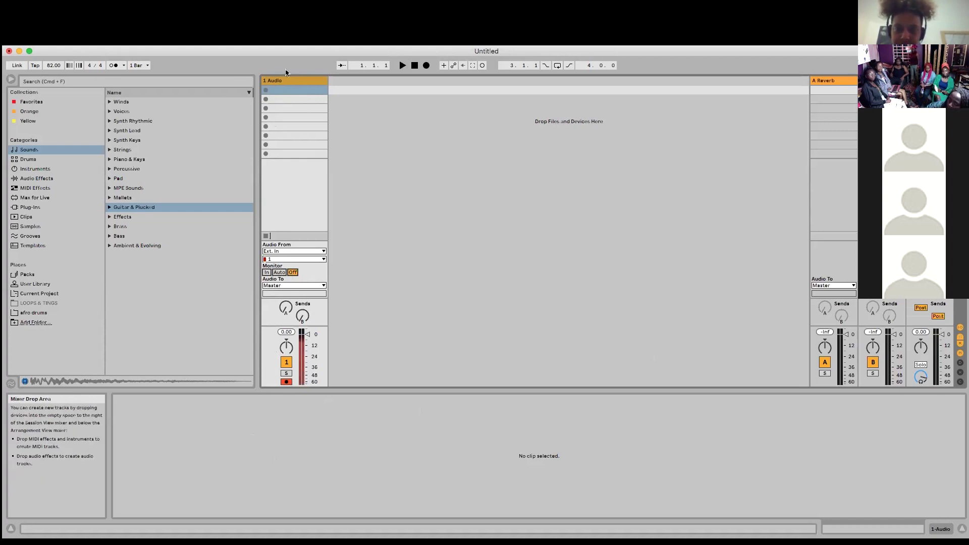
click(297, 81)
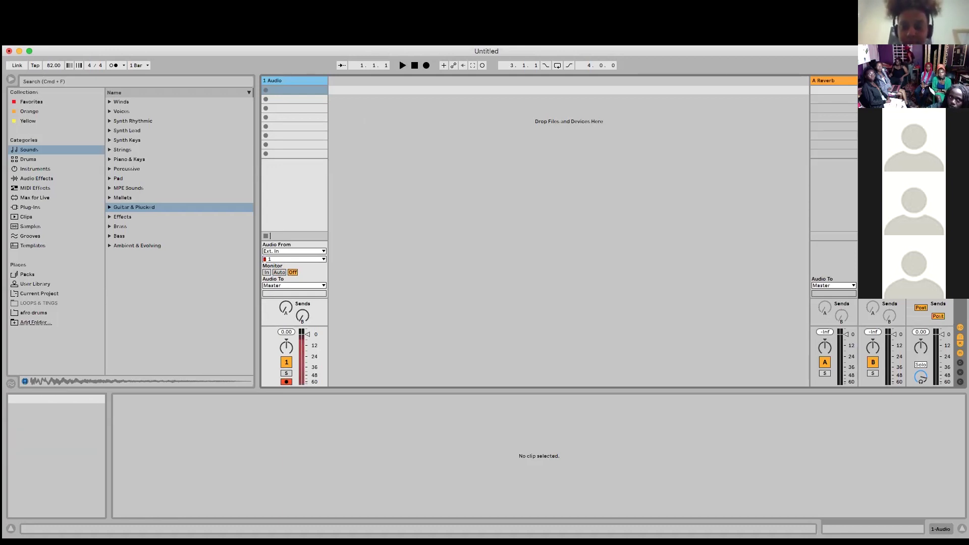
Set the audio input device to Built-in Microphone (2 In, 0 Out) in the preferences
click(45, 41)
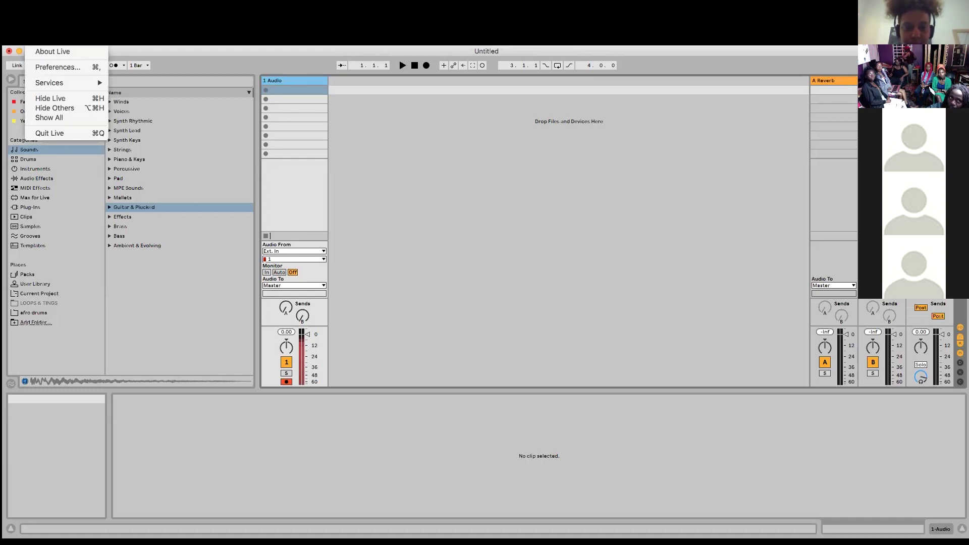
click(52, 71)
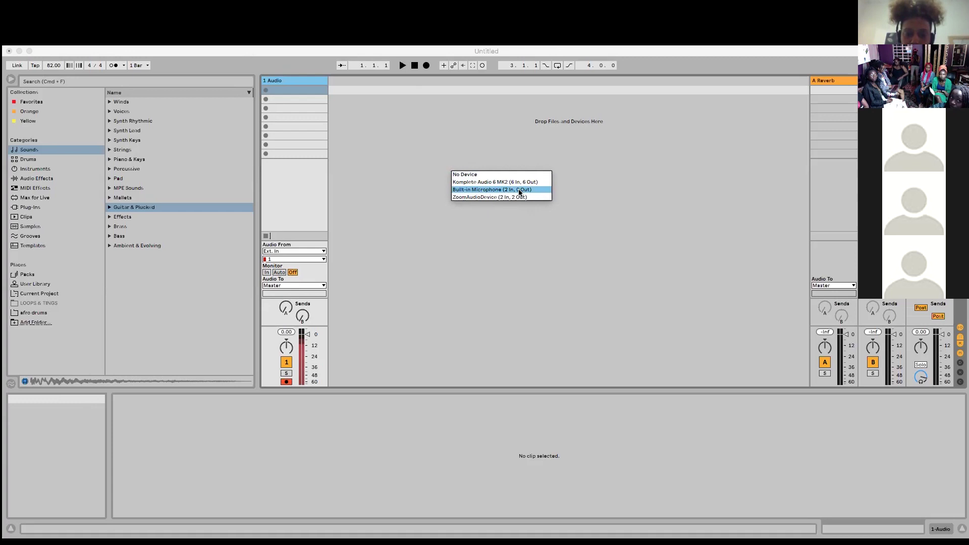
click(519, 190)
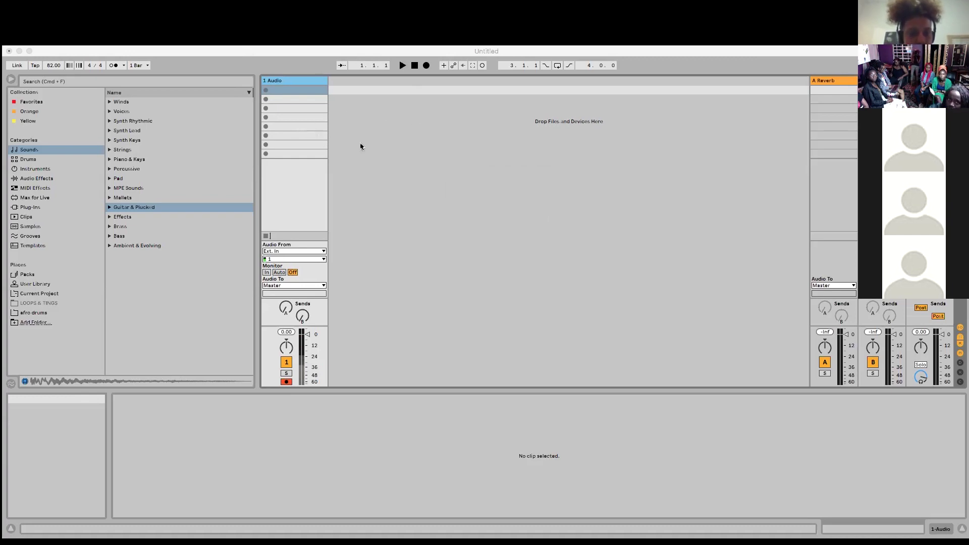
click(356, 266)
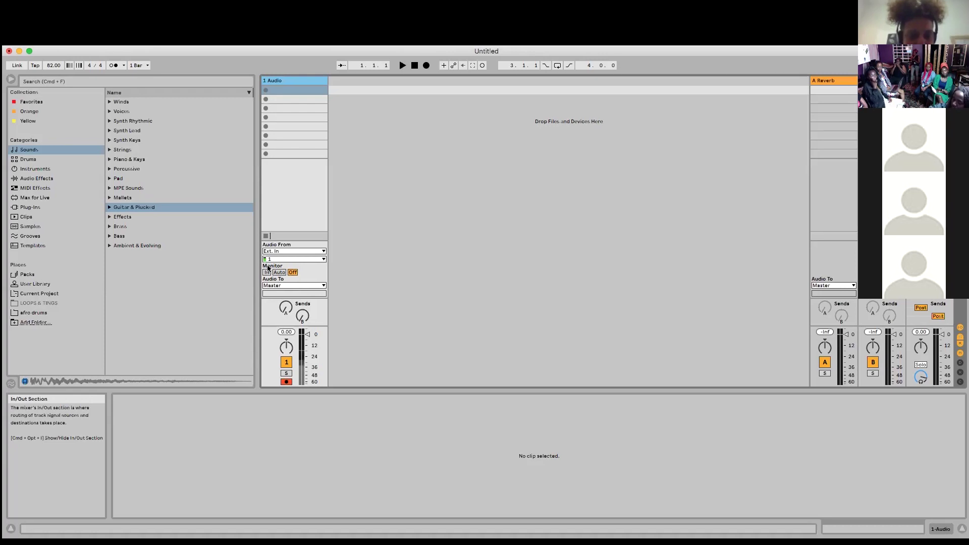
Set the audio track's external input channel to 2, and try the In and Auto monitor modes before restoring Off
click(285, 259)
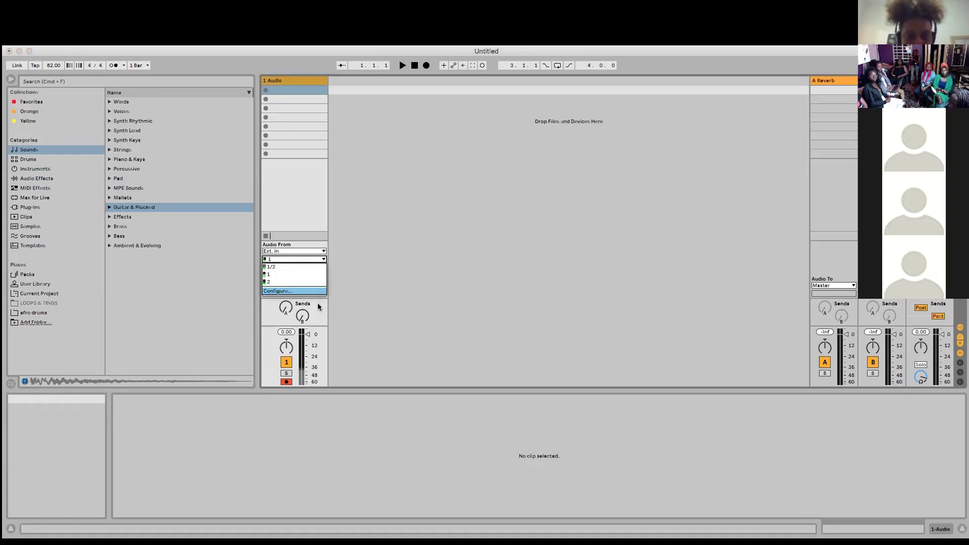
click(276, 277)
click(294, 258)
click(296, 272)
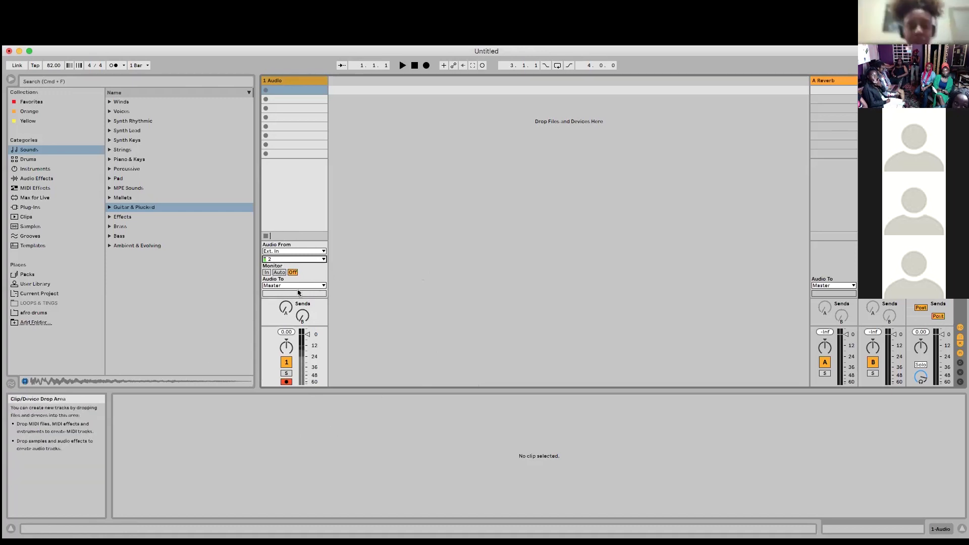
click(267, 273)
click(279, 273)
click(292, 271)
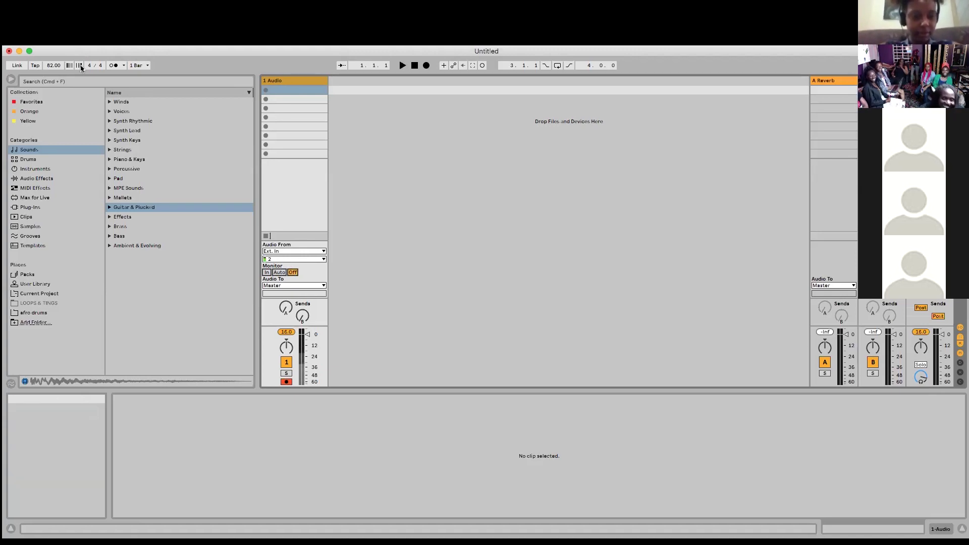
Set the audio input device to Komplete Audio 6 MK2 (6 In, 6 Out) in the preferences and close them
click(37, 42)
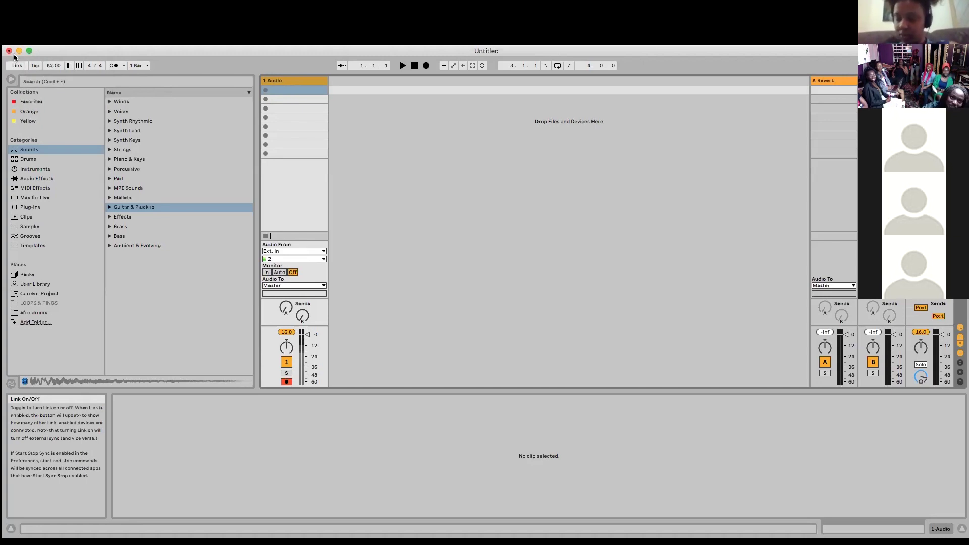
click(44, 67)
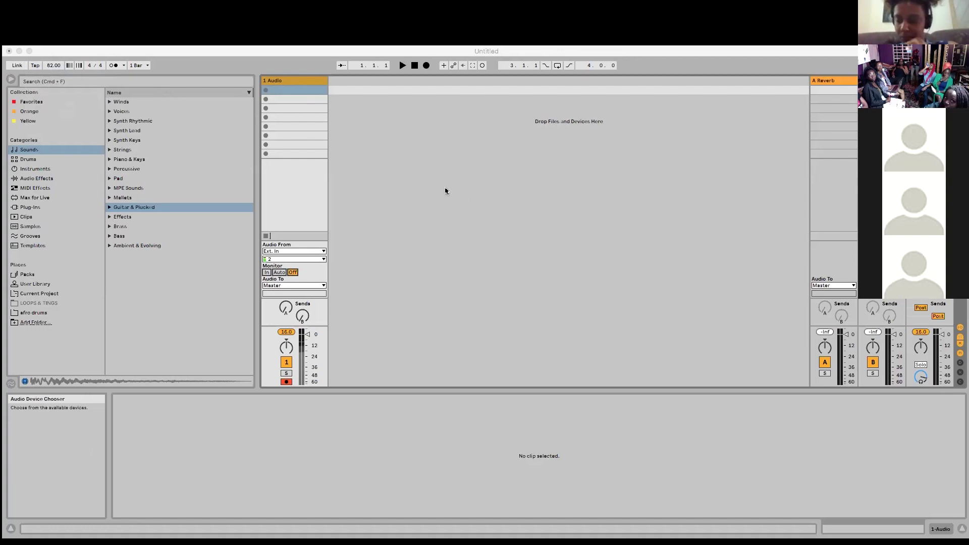
click(532, 183)
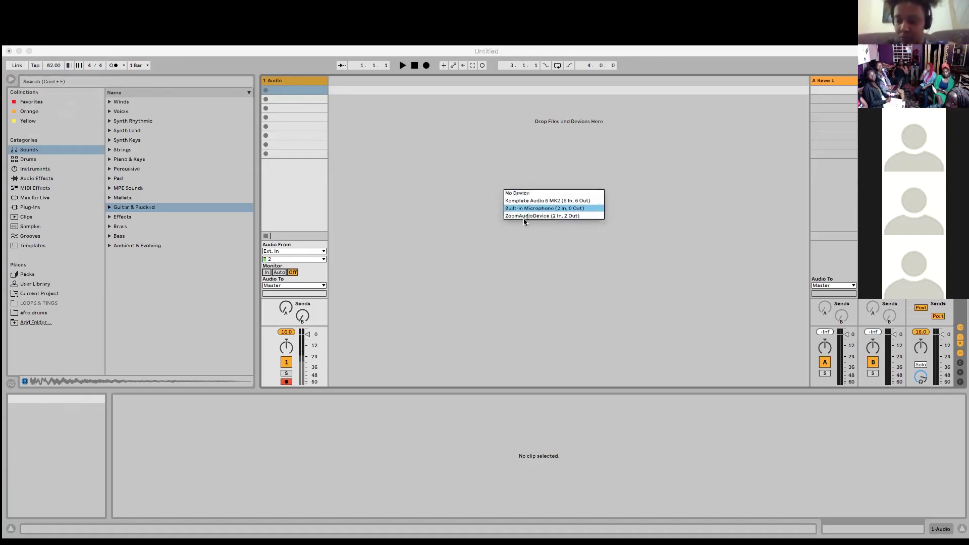
click(525, 200)
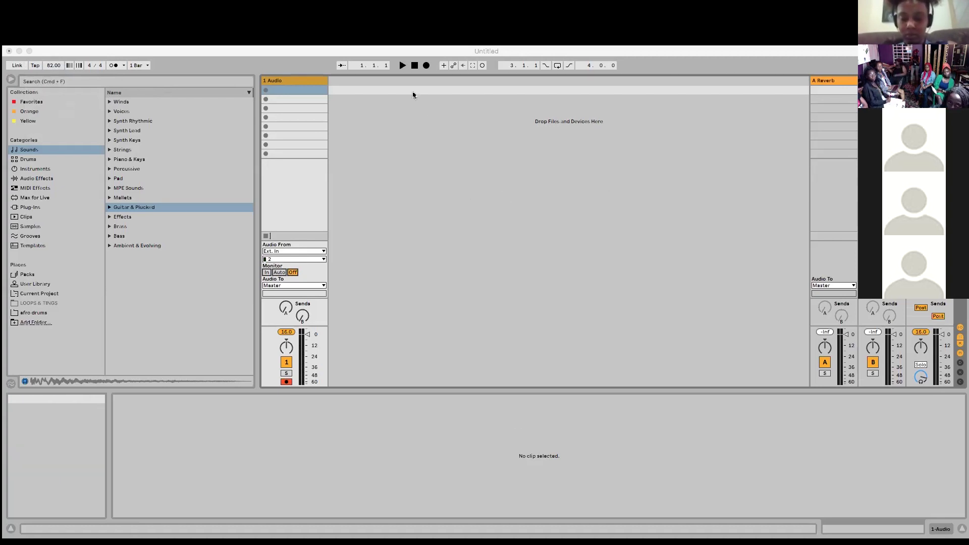
click(367, 143)
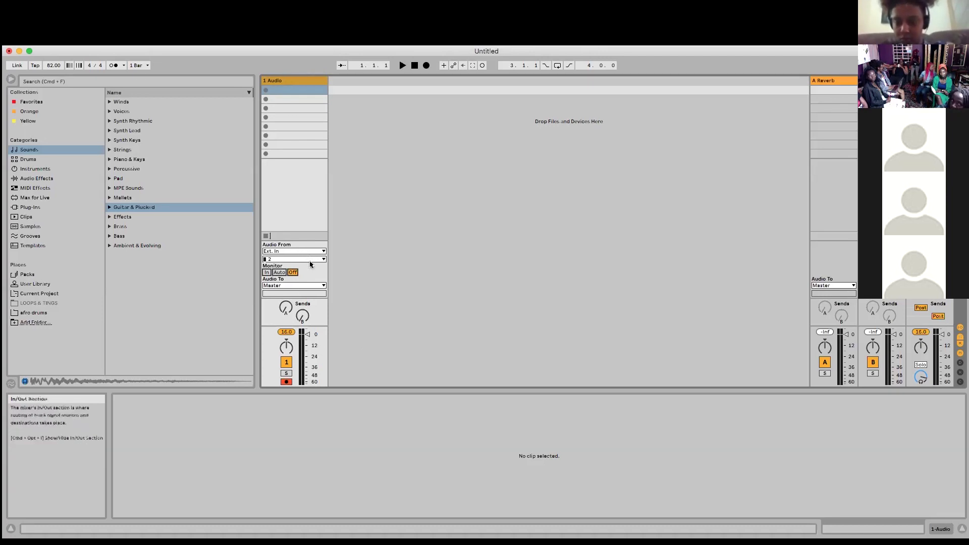
Set the audio track's external input channel to 1, and try the In monitor mode before restoring Off
click(294, 259)
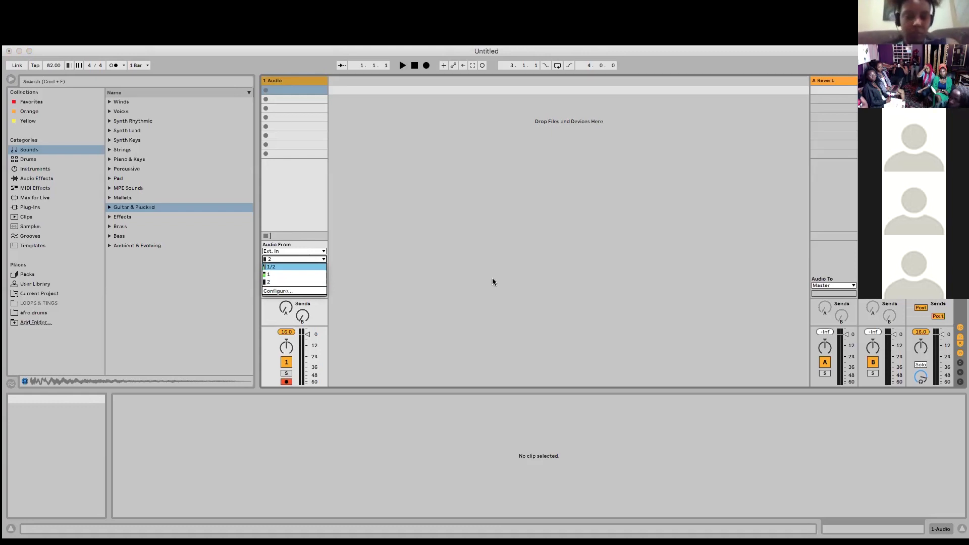
click(283, 275)
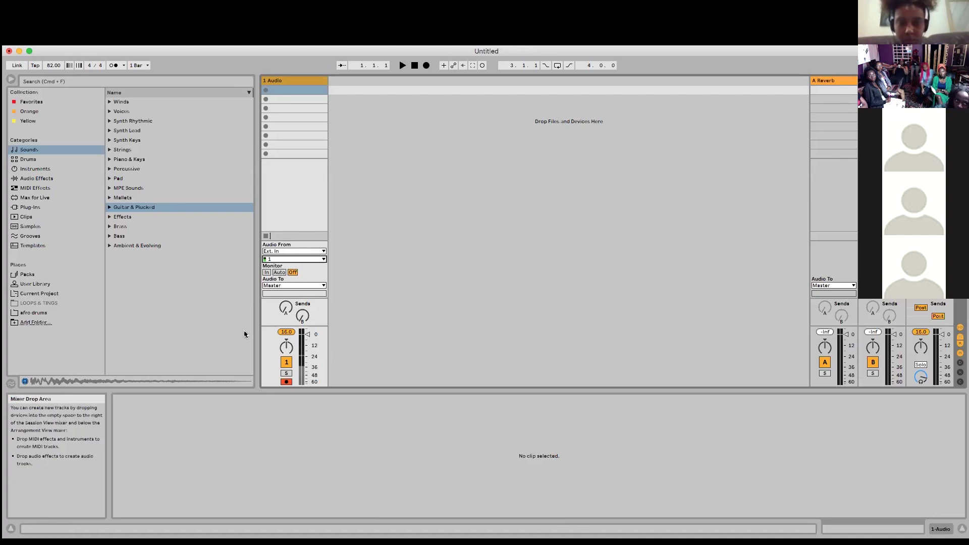
click(267, 272)
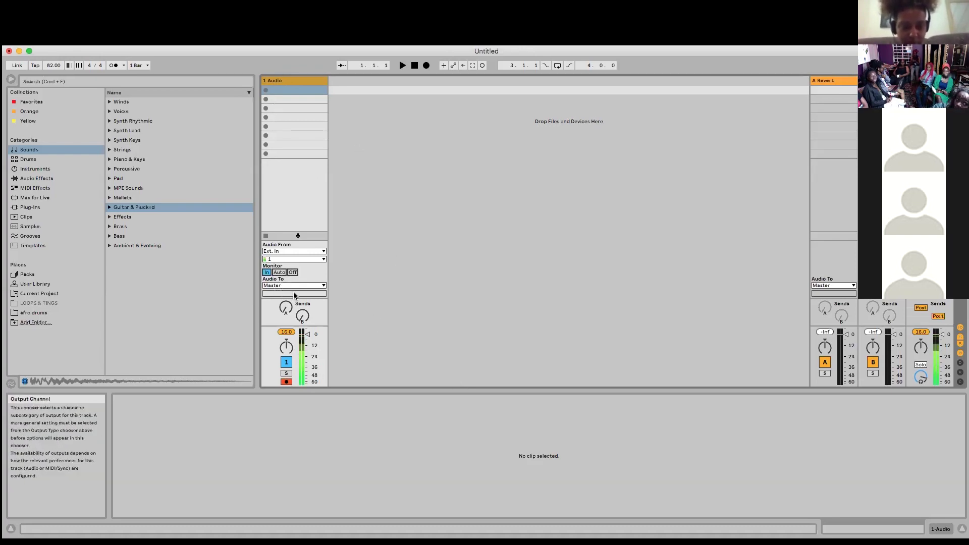
click(293, 272)
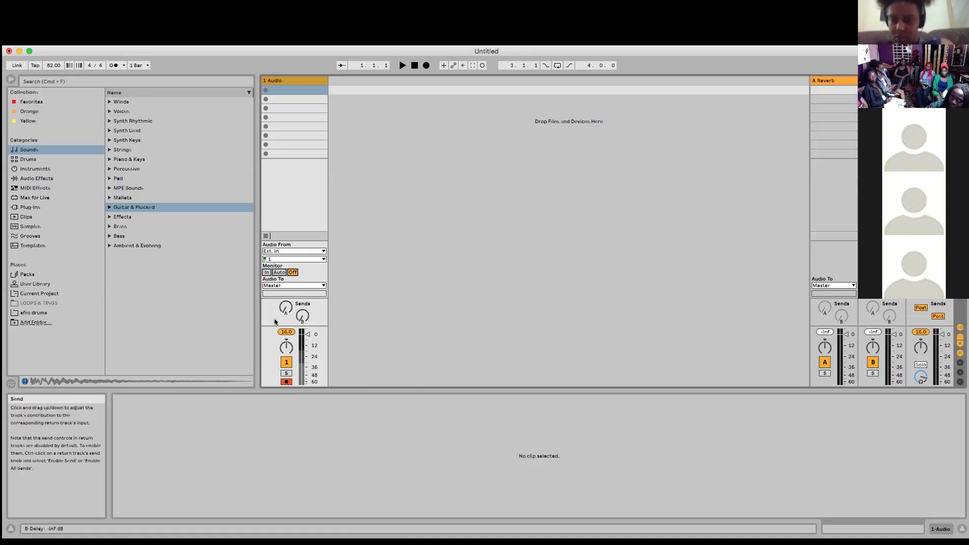
Try raising the audio track's A and B send levels
drag(283, 310, 284, 305)
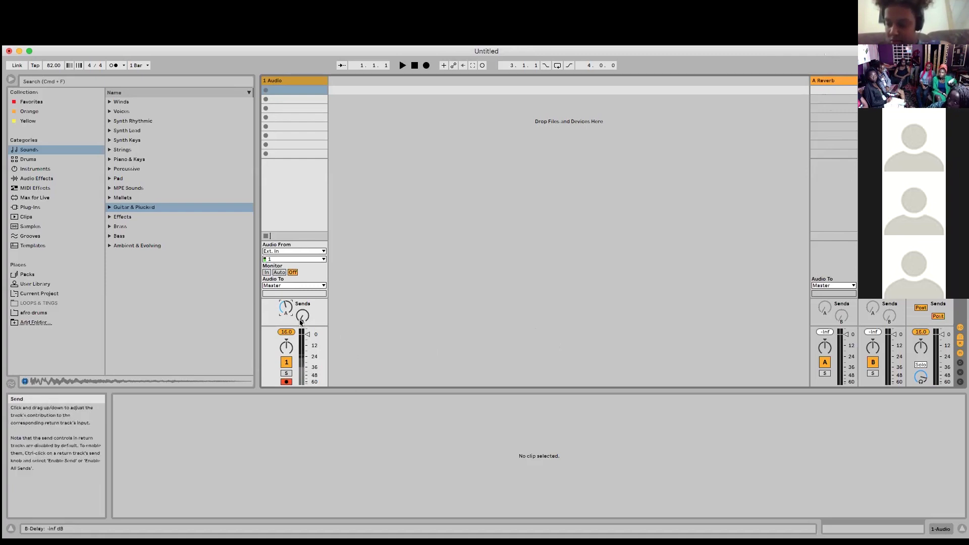
mouse_move(301, 323)
mouse_down()
mouse_move(301, 309)
mouse_move(302, 320)
mouse_up()
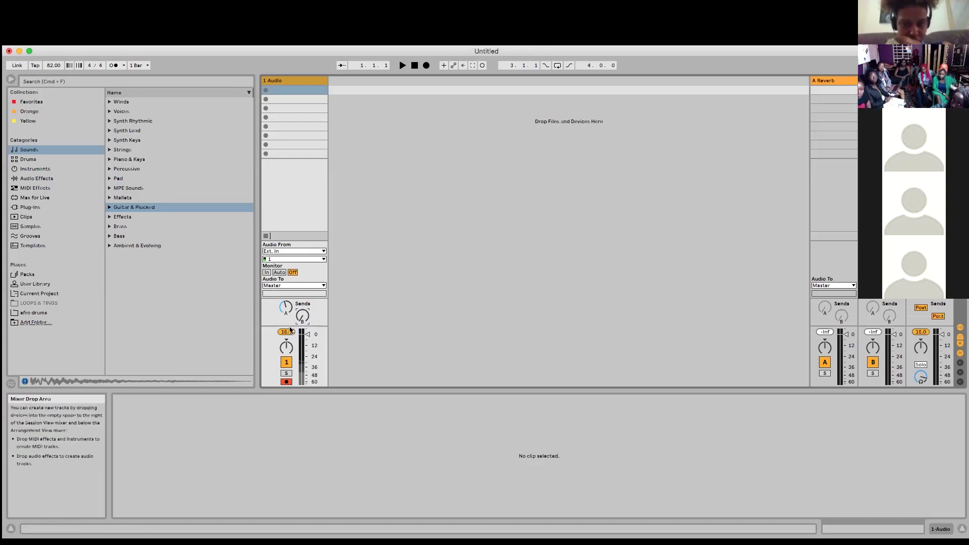
drag(301, 320, 301, 317)
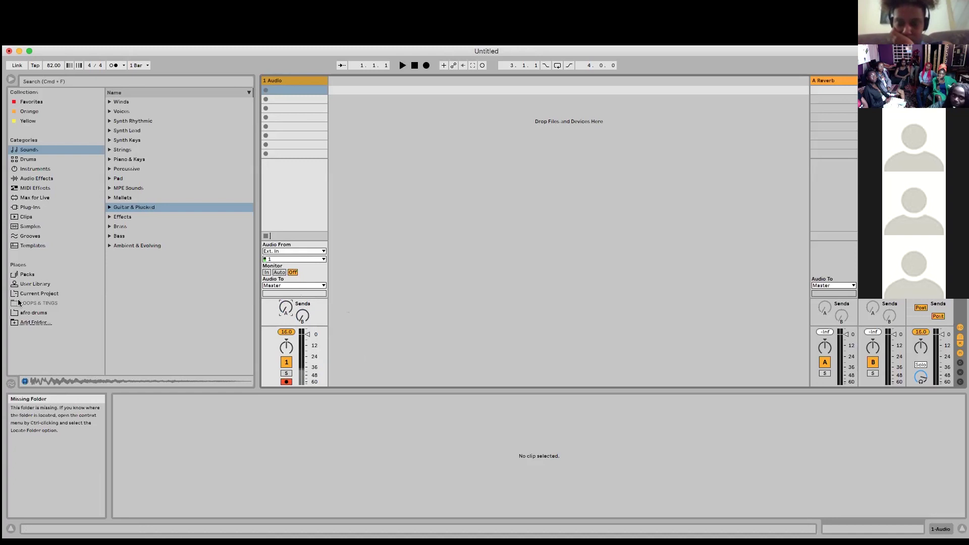
Browse the Reverb & Resonance folder of the audio effects and locate the Reverb device
click(35, 177)
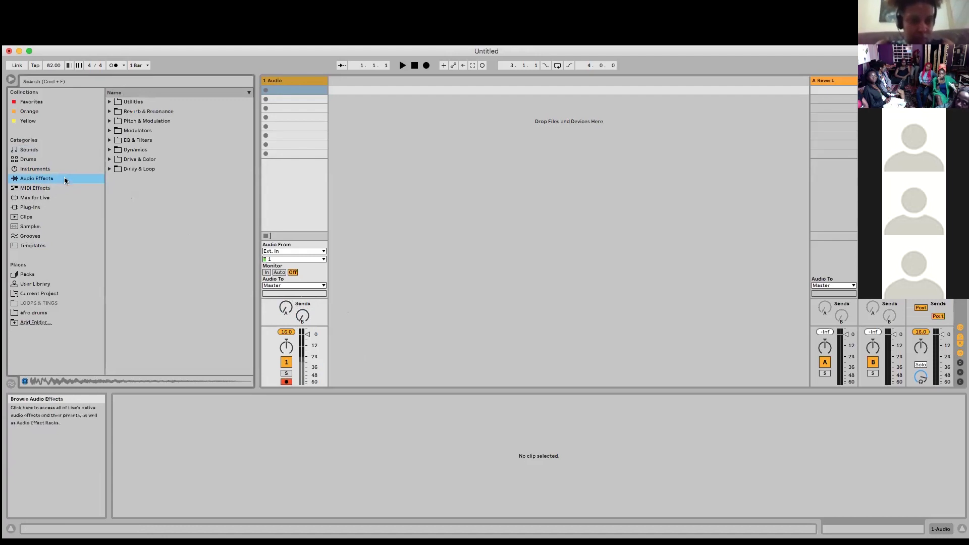
click(139, 114)
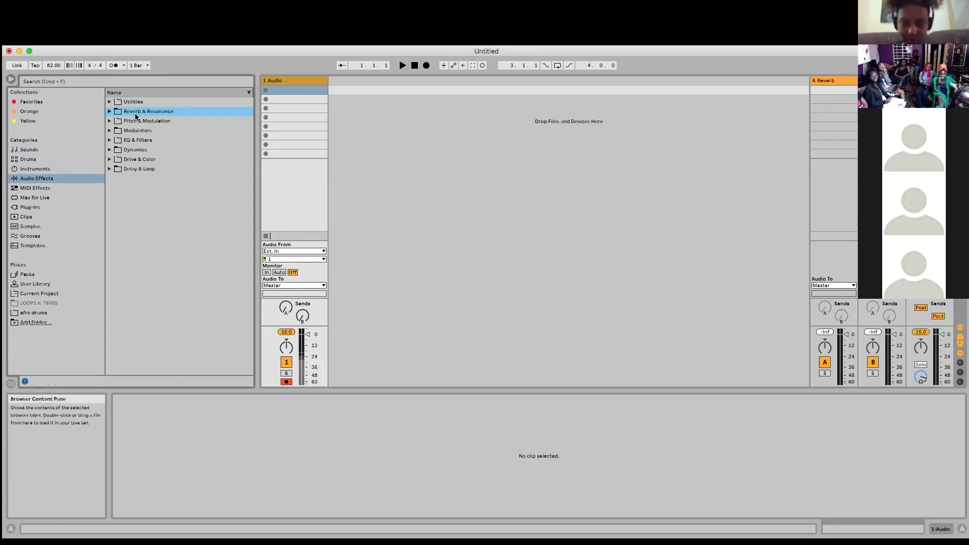
click(109, 112)
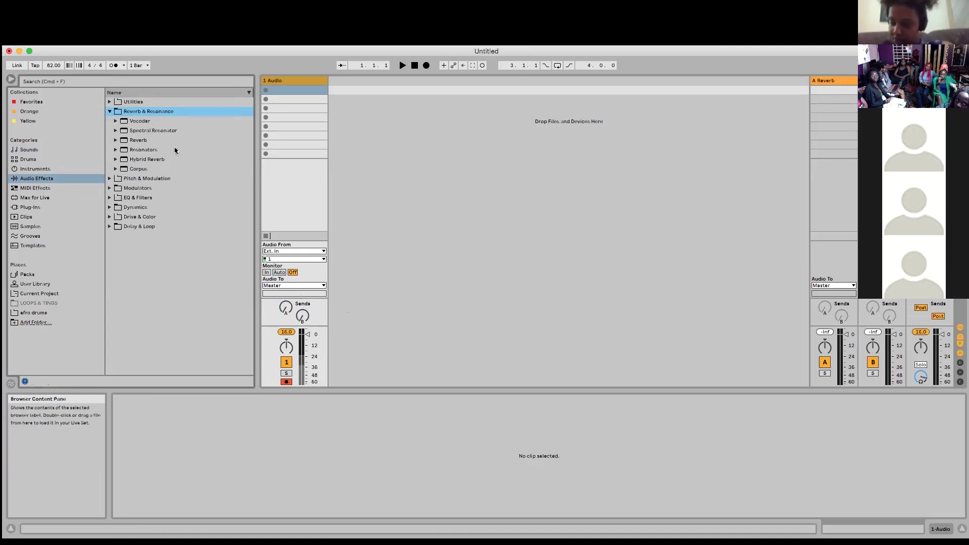
click(138, 141)
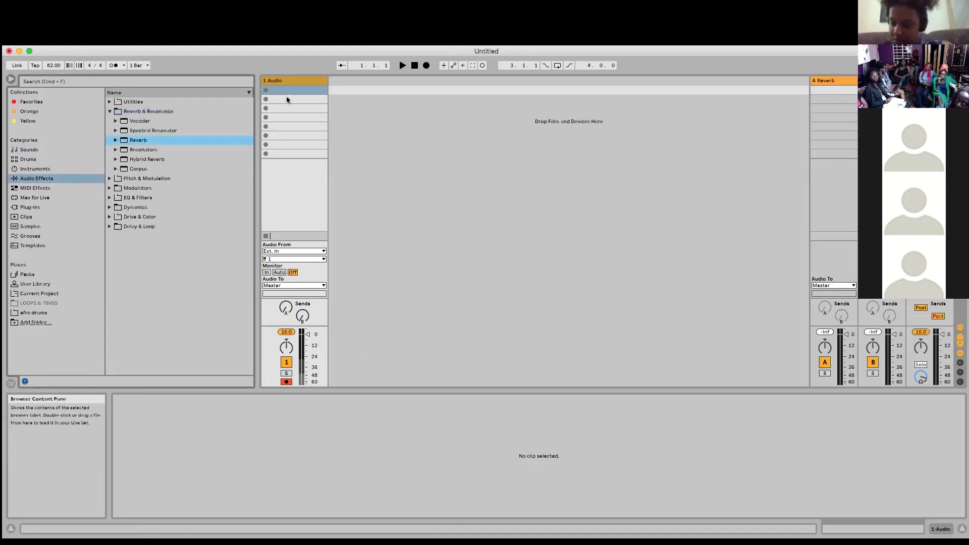
click(287, 90)
click(123, 142)
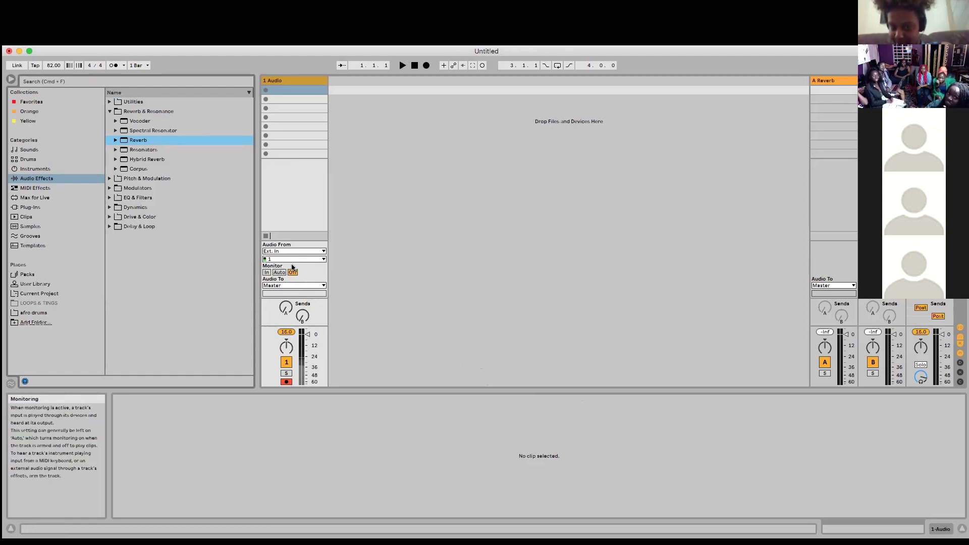
Set the audio track's monitoring to In, start playback and turn on the metronome
click(266, 273)
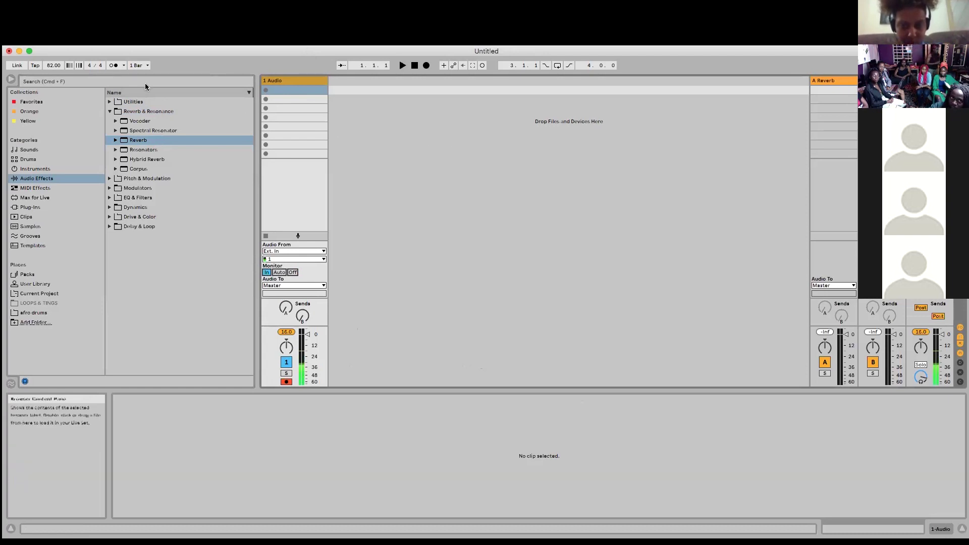
click(401, 66)
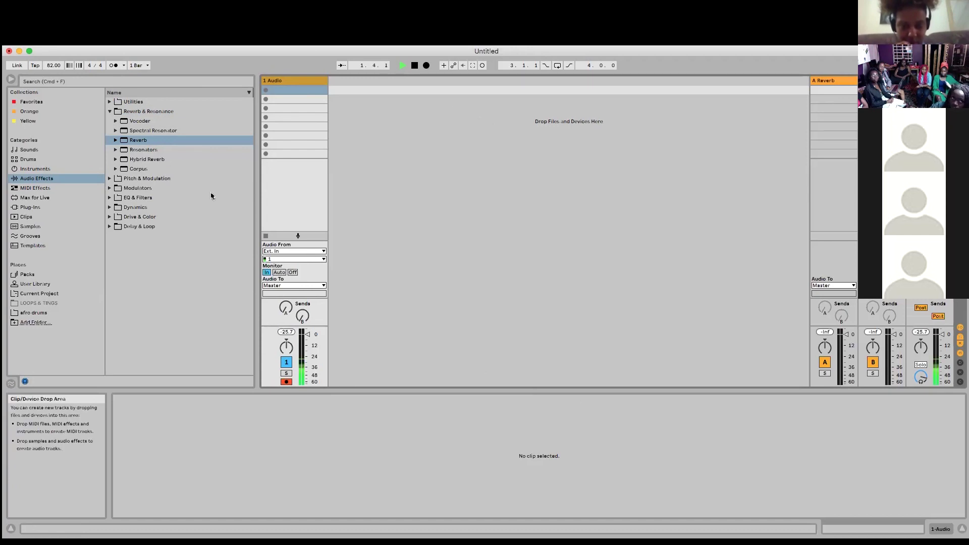
click(114, 65)
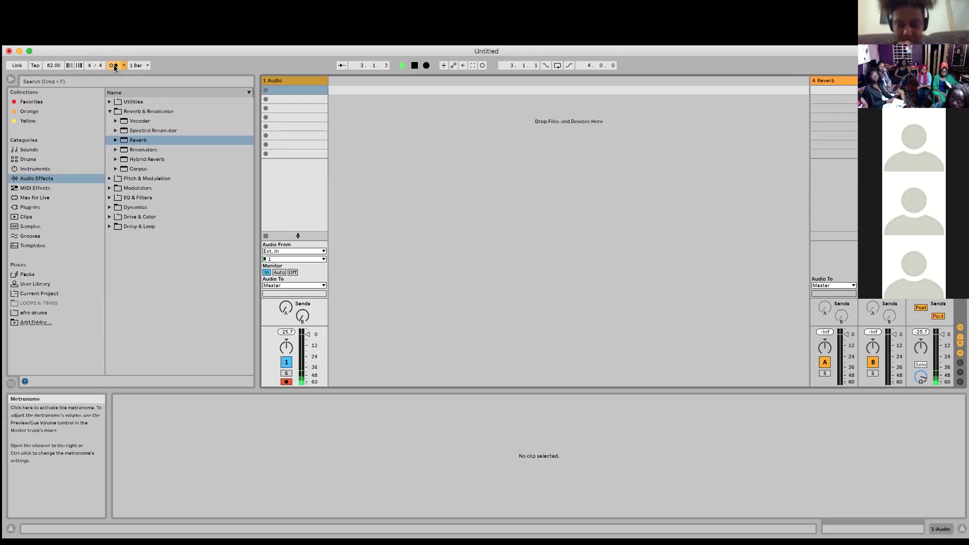
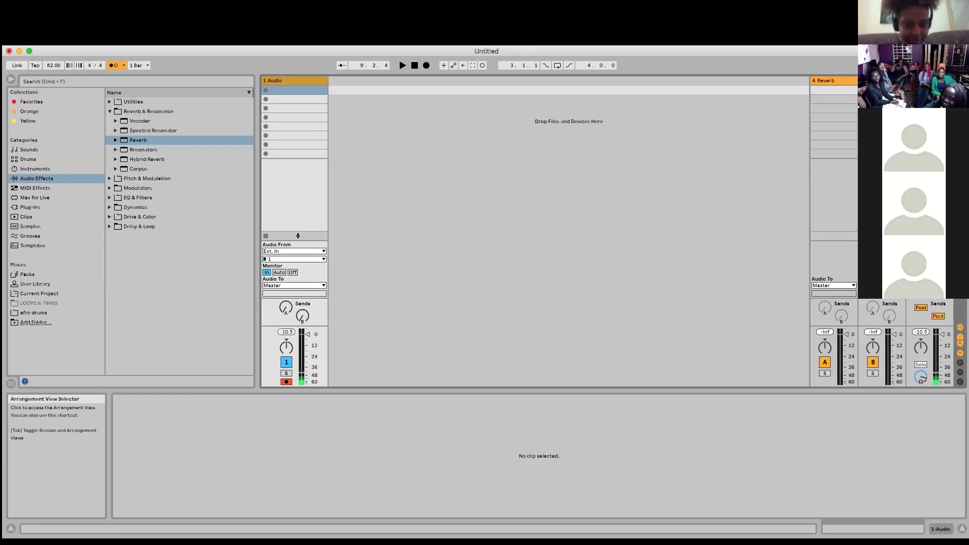
Record an audio clip about six bars long on the audio track in Arrangement View, starting at 1.1.1
key(Tab)
key(Tab)
key(Tab)
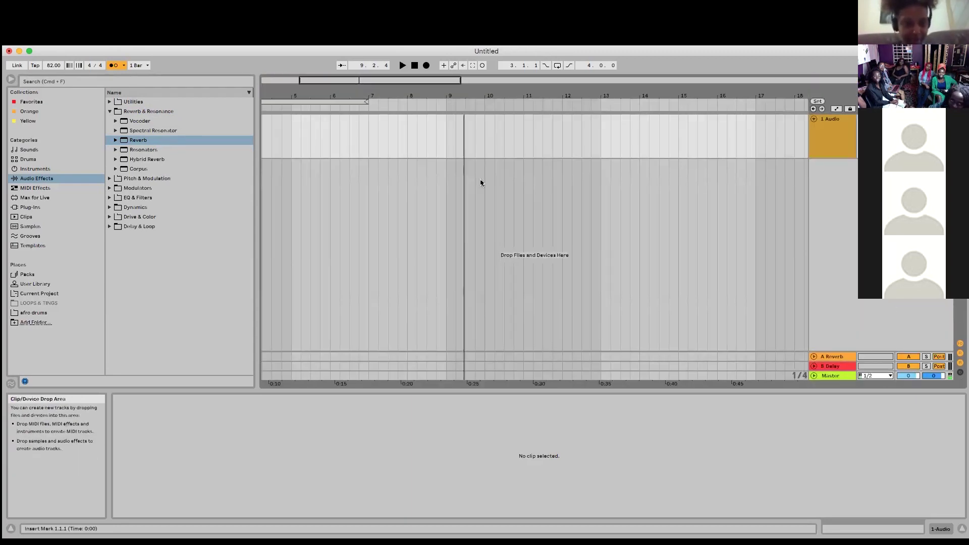
drag(298, 96, 444, 99)
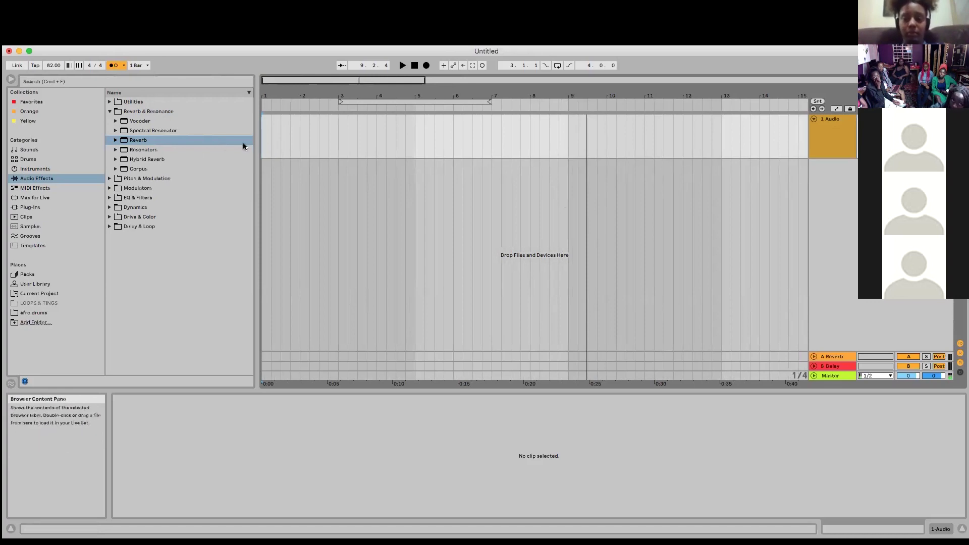
click(262, 138)
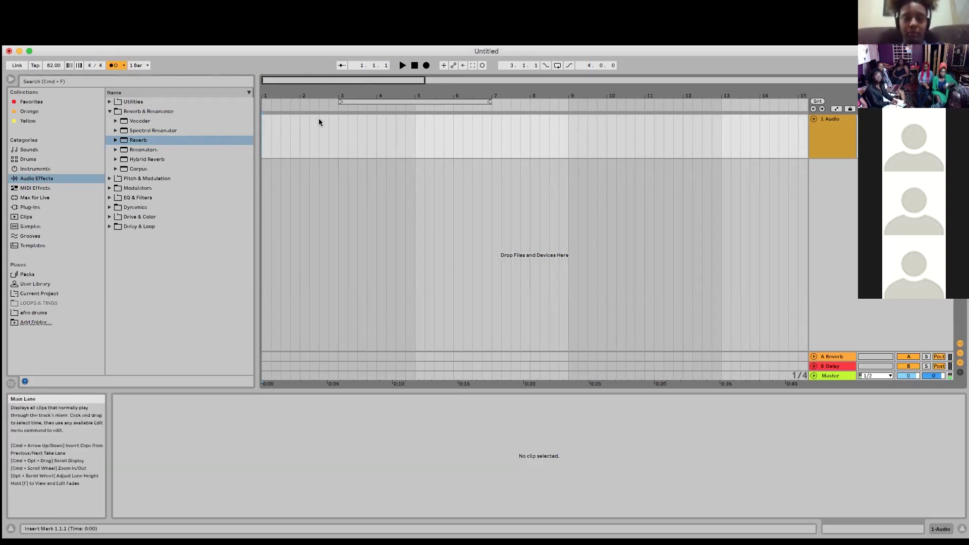
click(426, 66)
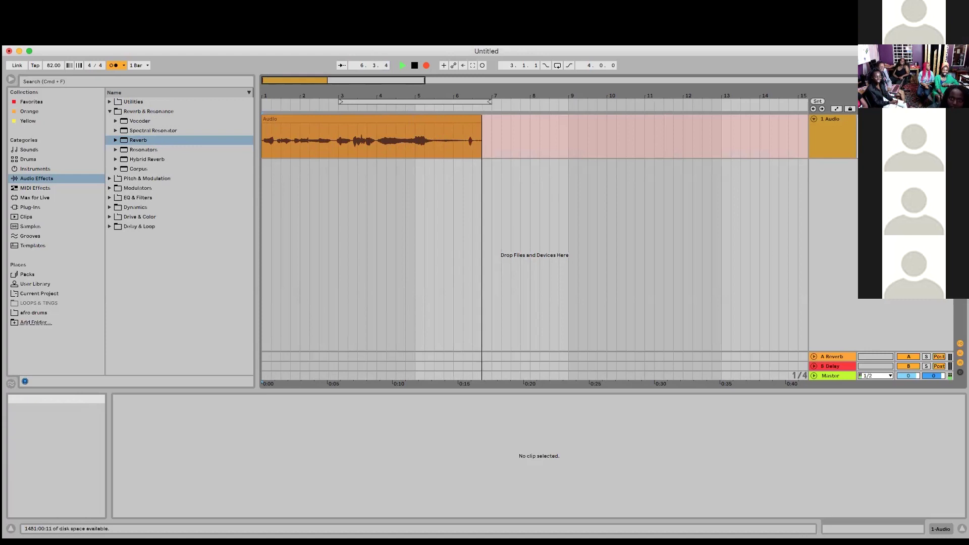
click(414, 65)
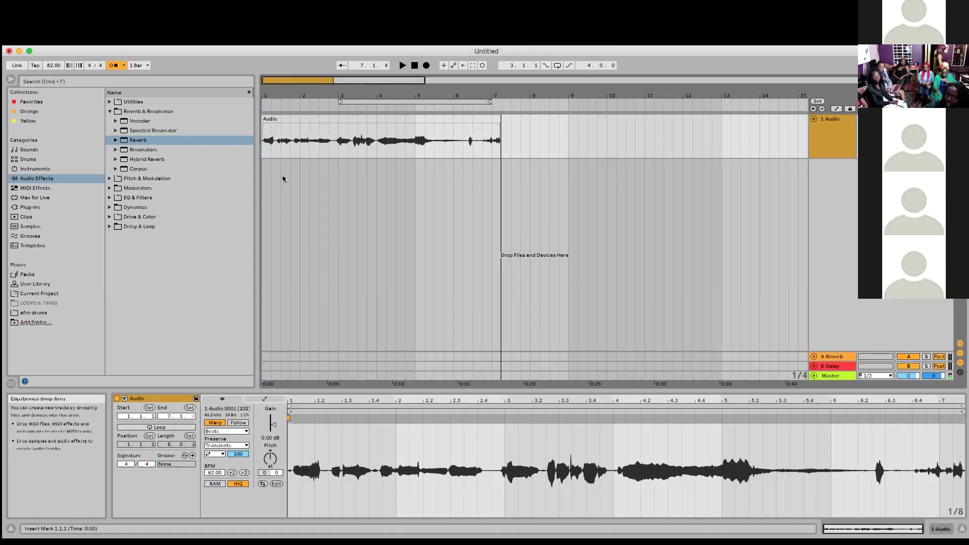
Play back the recorded audio clip from 1.1.1 and stop
click(263, 198)
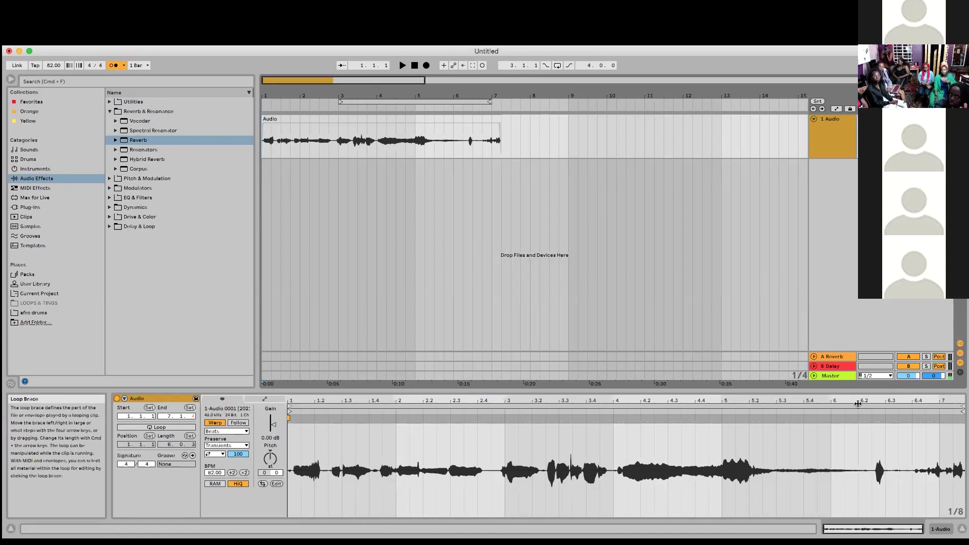
key(space)
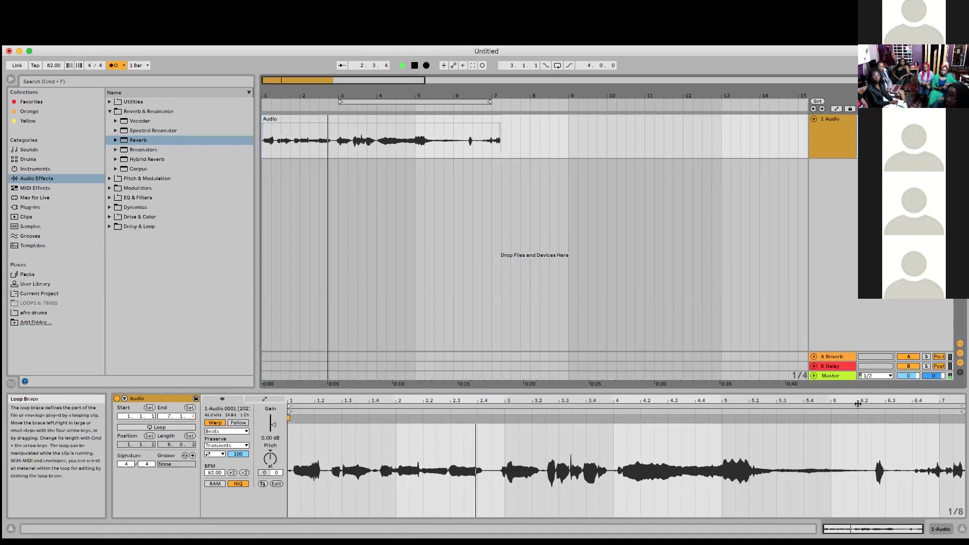
key(space)
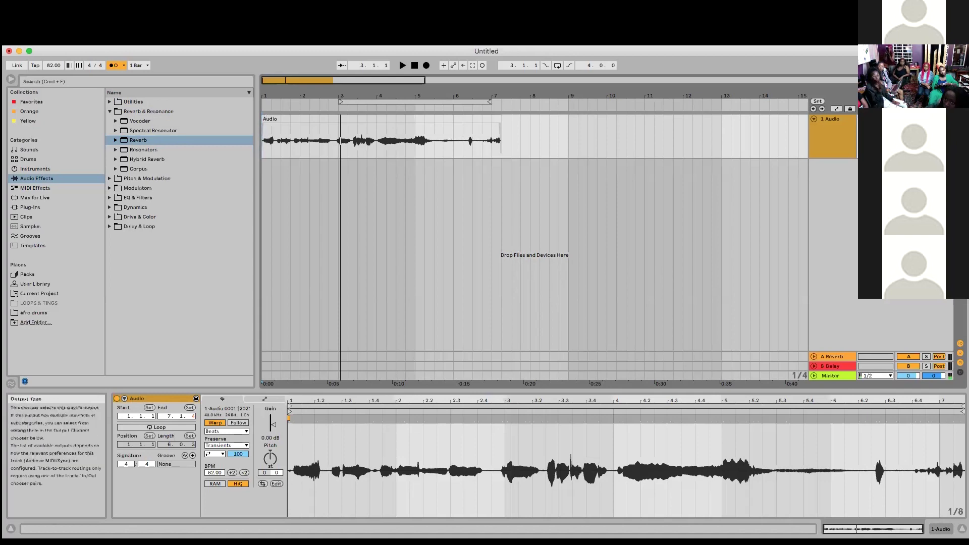
Set the audio track's monitoring to Off and play the recorded clip again from 1.1.1
click(322, 121)
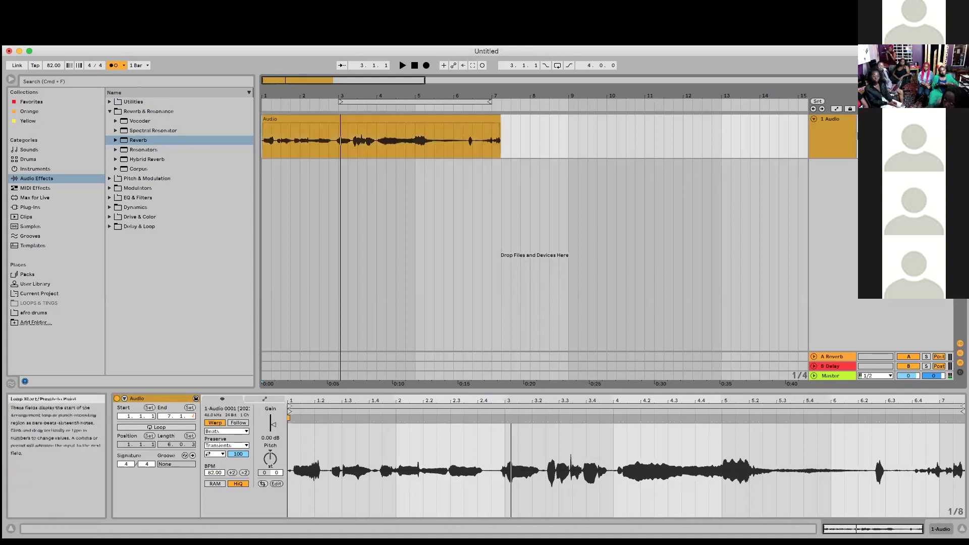
click(322, 121)
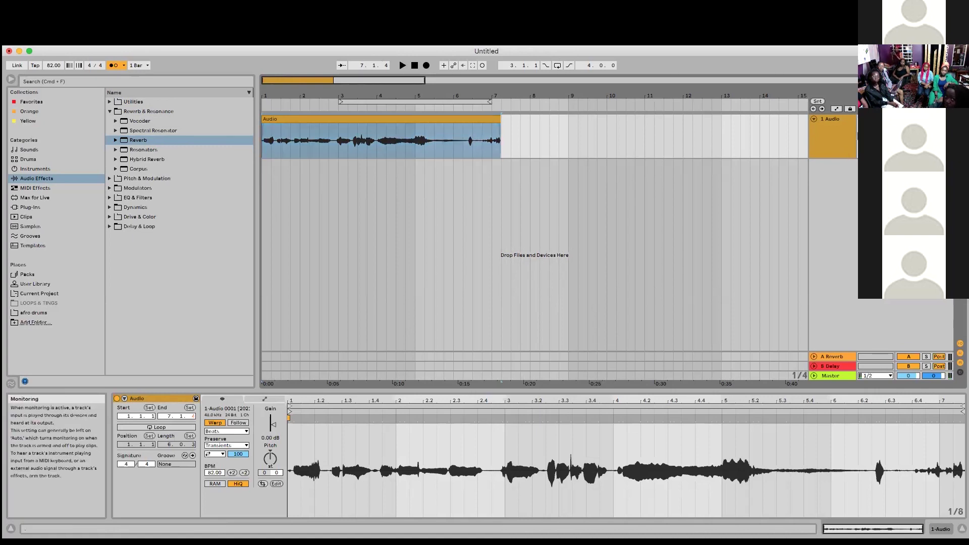
click(578, 134)
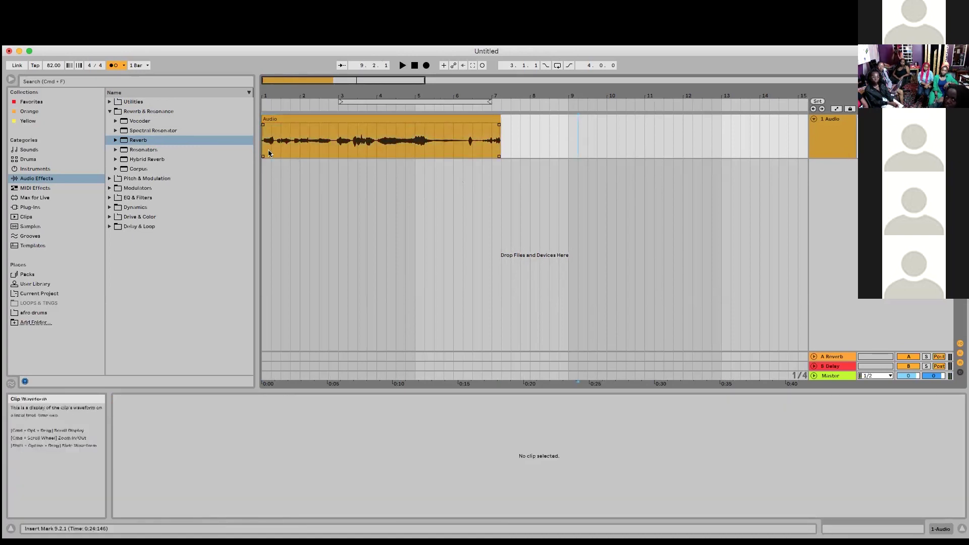
click(263, 180)
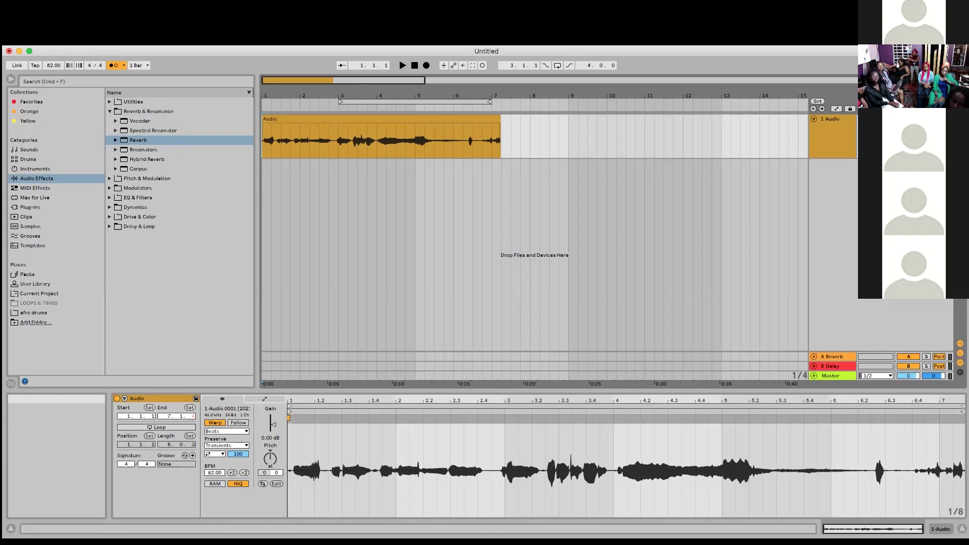
key(space)
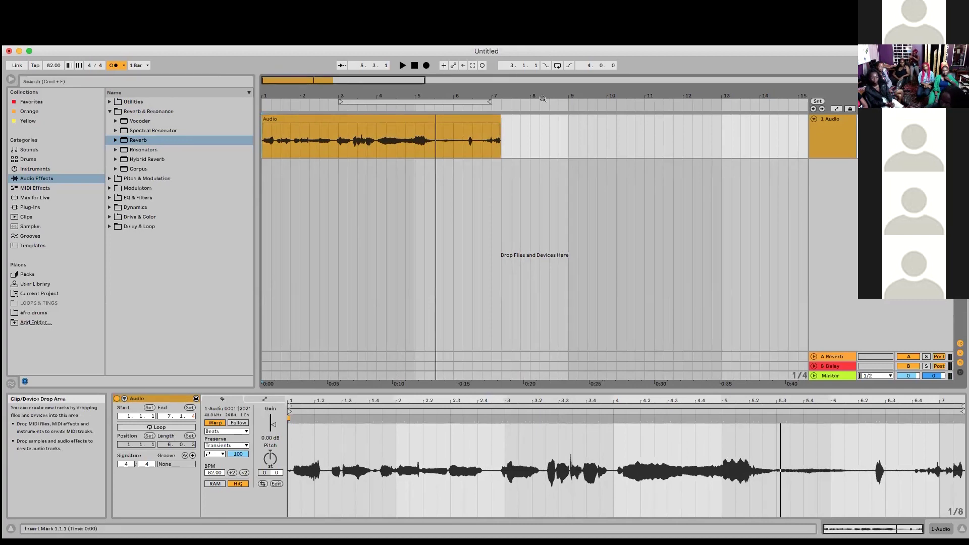
Play the recording in Session View while raising the track's Reverb send and setting its Delay send to 0.0 dB
key(Tab)
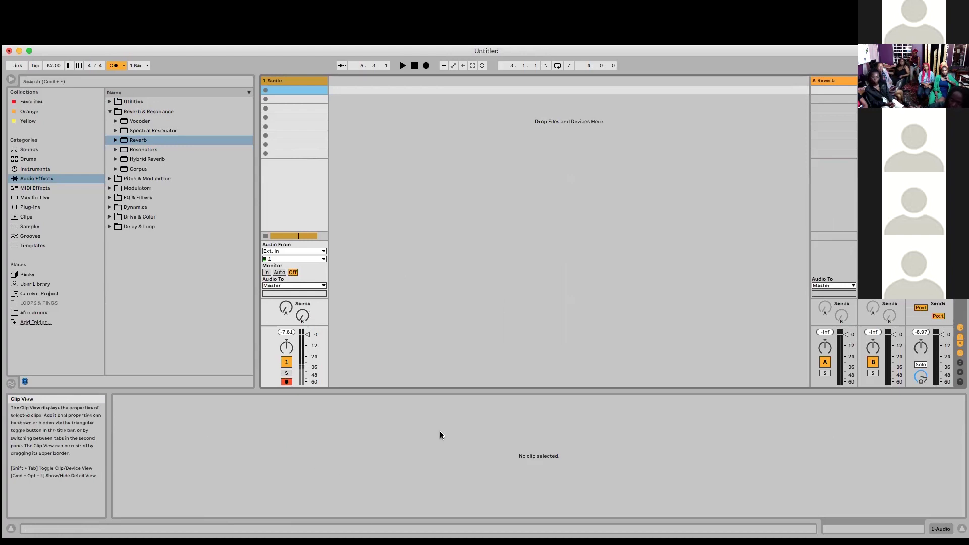
key(space)
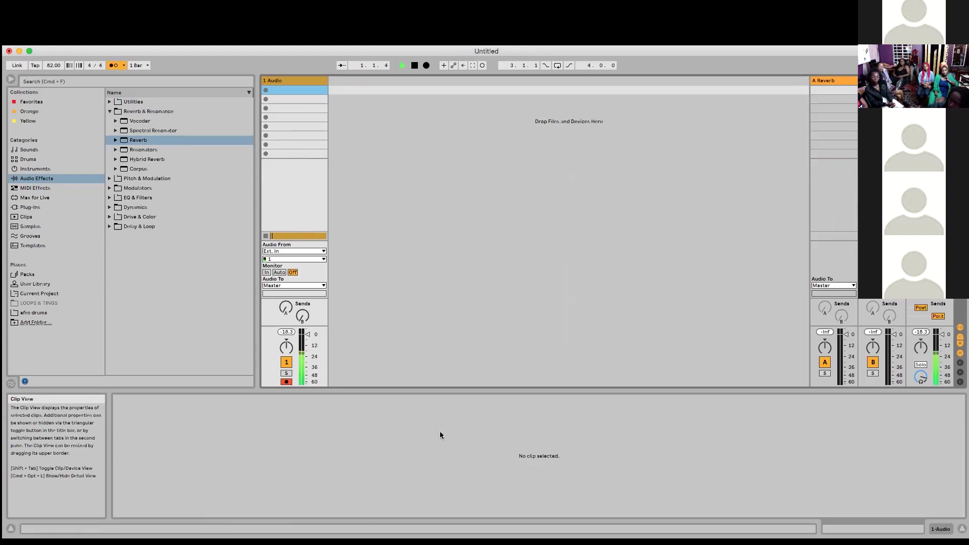
drag(285, 307, 297, 283)
drag(300, 316, 299, 313)
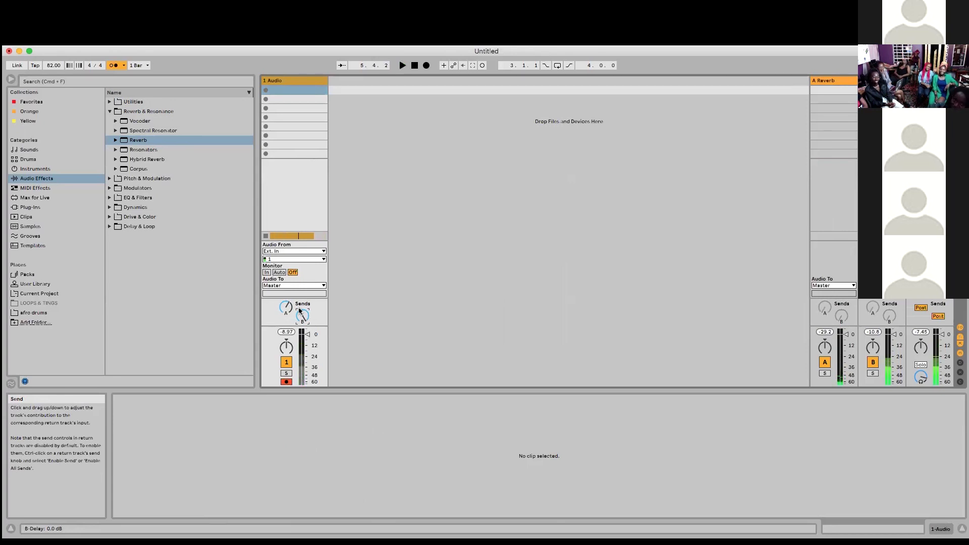
Return the track's Delay send to minimum, set its Reverb send to -5.4 dB and play the recording
drag(302, 316, 303, 354)
click(289, 305)
drag(289, 305, 272, 297)
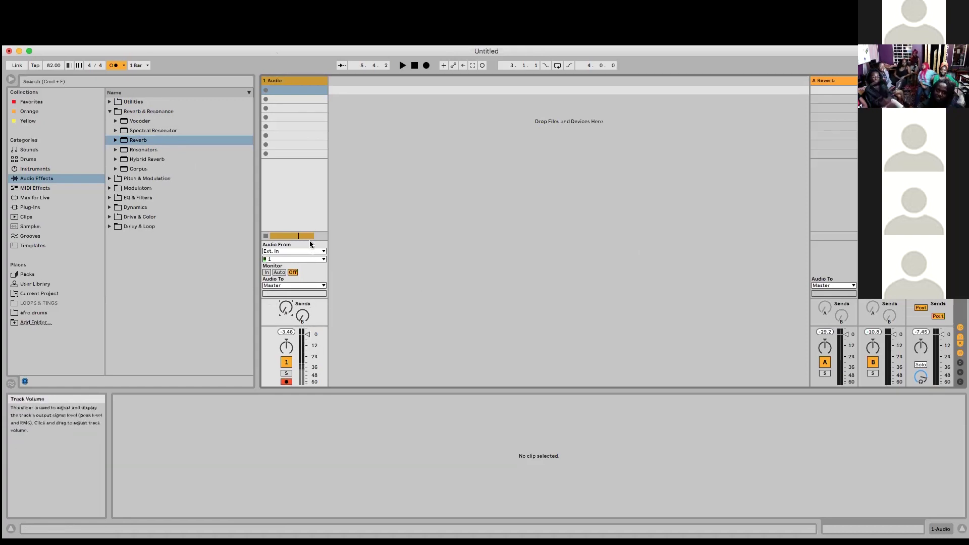
drag(285, 316, 285, 302)
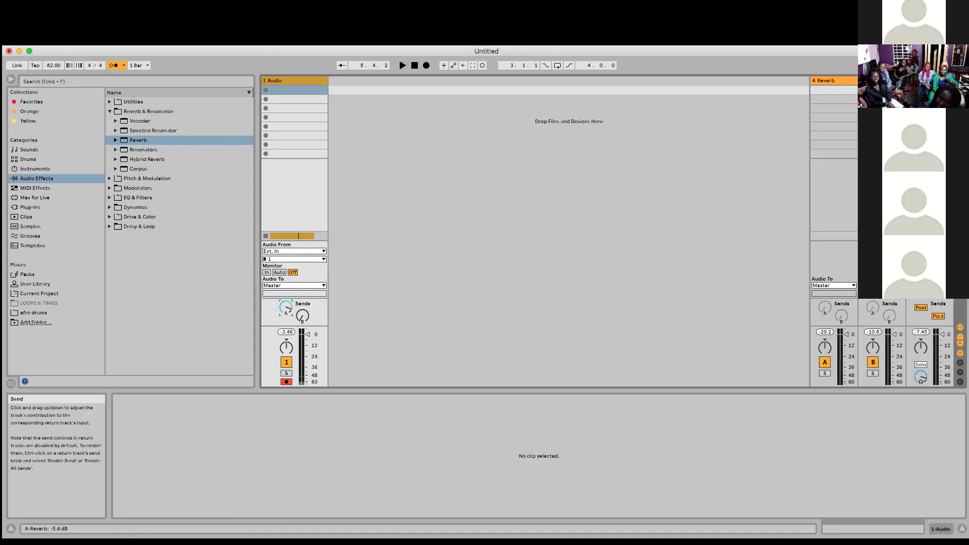
key(space)
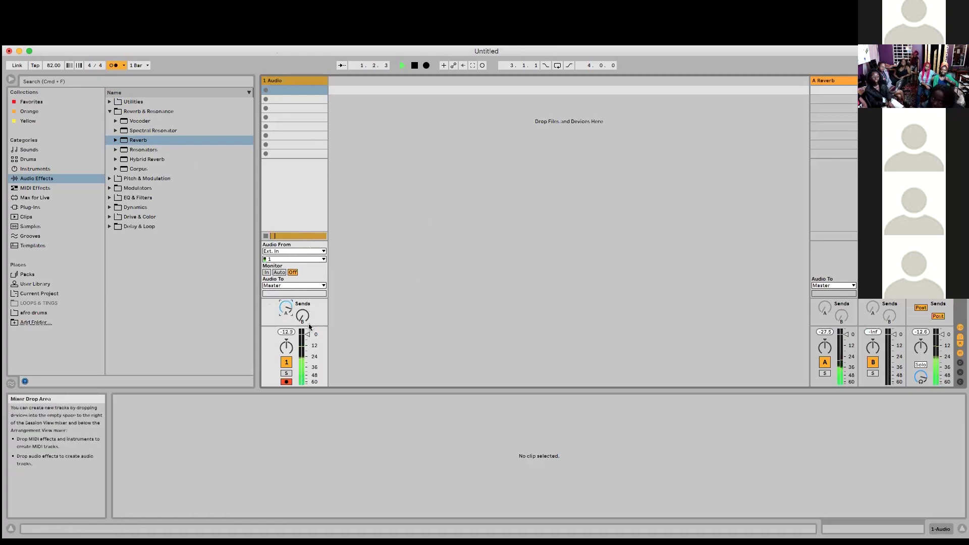
Set the audio track's Reverb send to 0.0 dB, raise its Delay send during playback, and stop the playback
drag(285, 306, 286, 323)
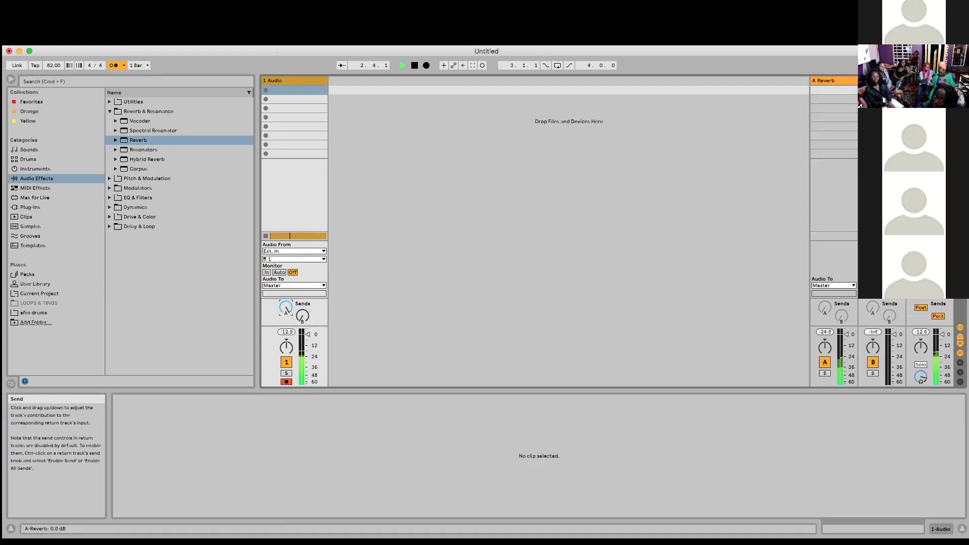
drag(302, 317, 302, 309)
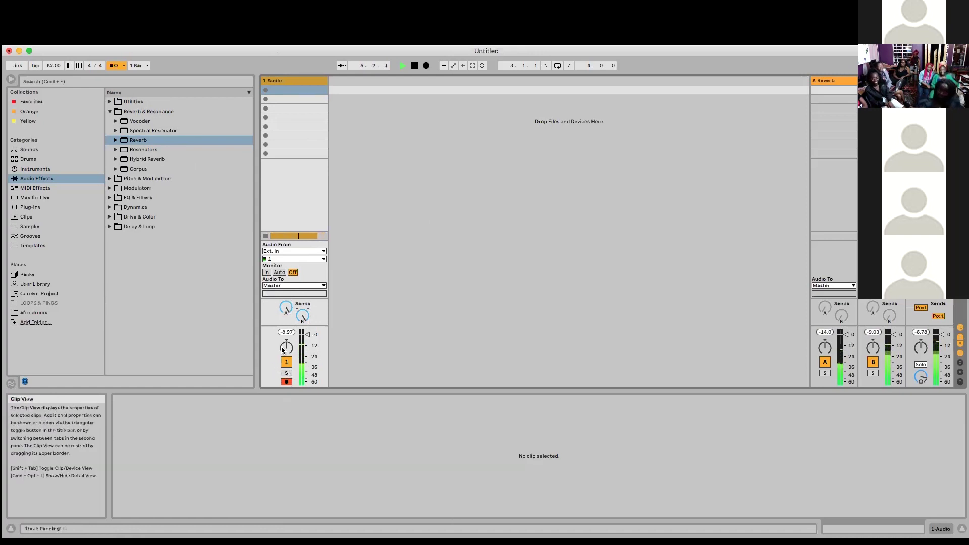
key(space)
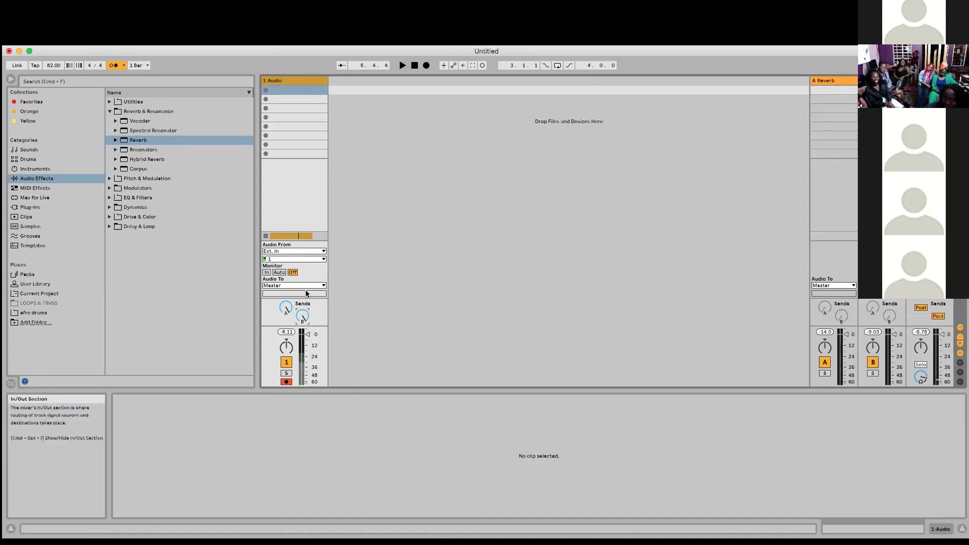
Return the audio track's Reverb and Delay sends to minimum and show the track's device chain
mouse_move(285, 307)
mouse_down()
mouse_move(286, 299)
mouse_move(286, 310)
mouse_up()
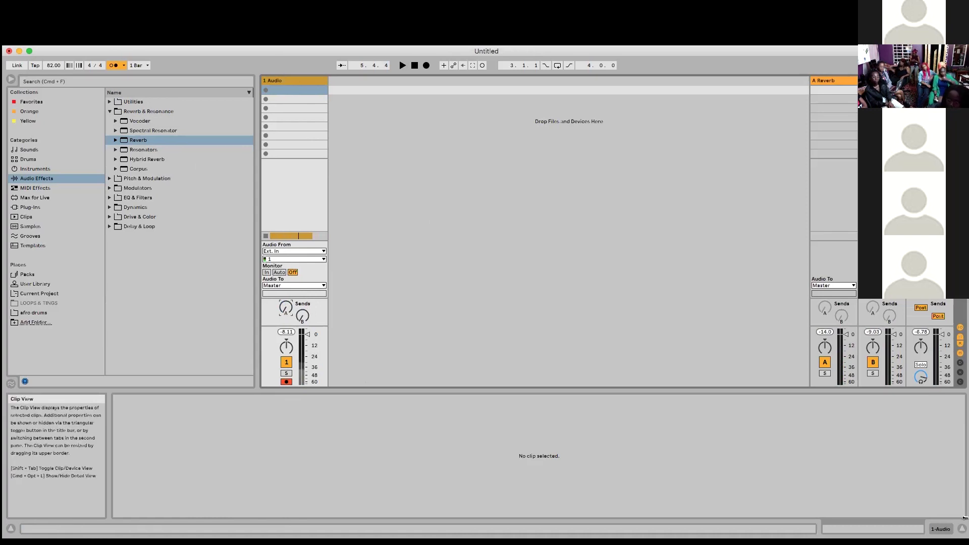
click(939, 529)
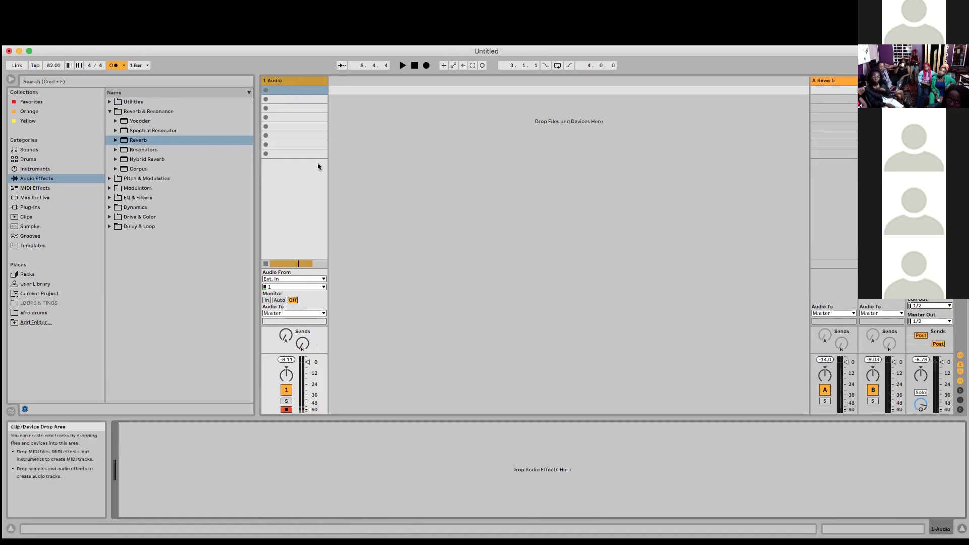
click(300, 78)
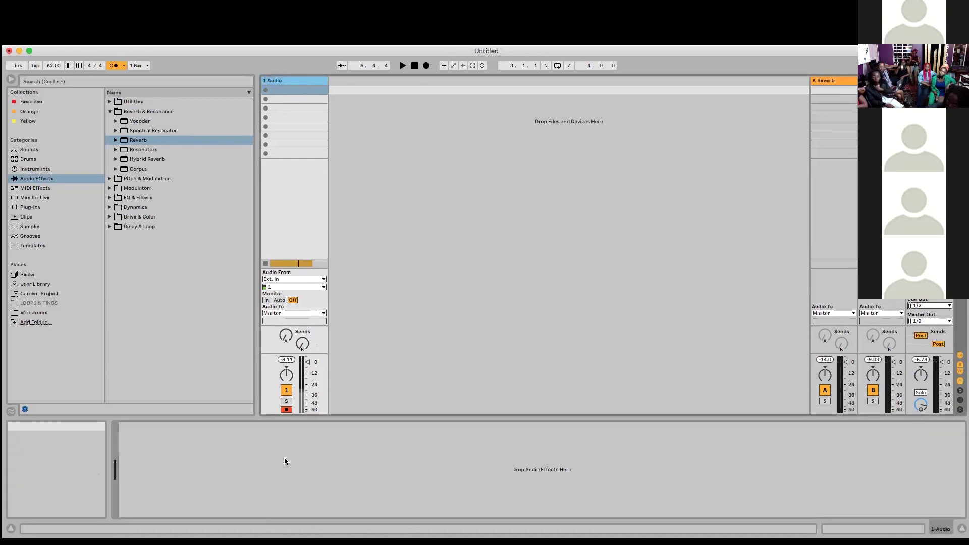
click(866, 530)
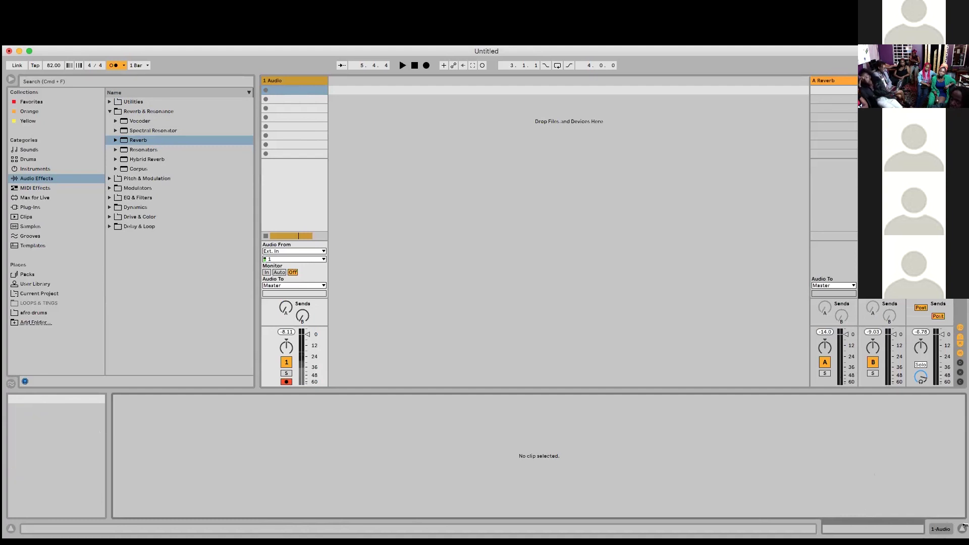
click(940, 529)
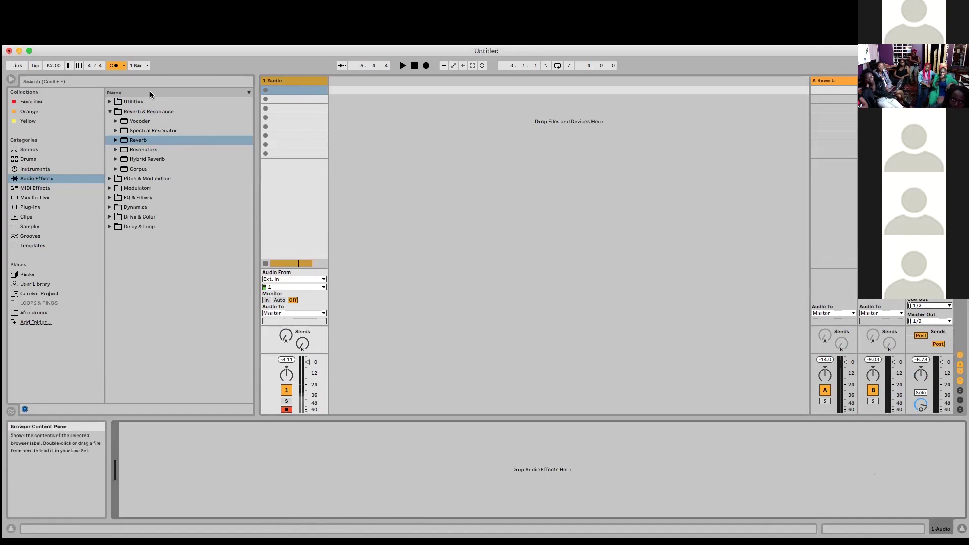
Search the audio effects for "echo" and add the Echo device from Delay & Loop to the audio track
key(super+f)
text(echo)
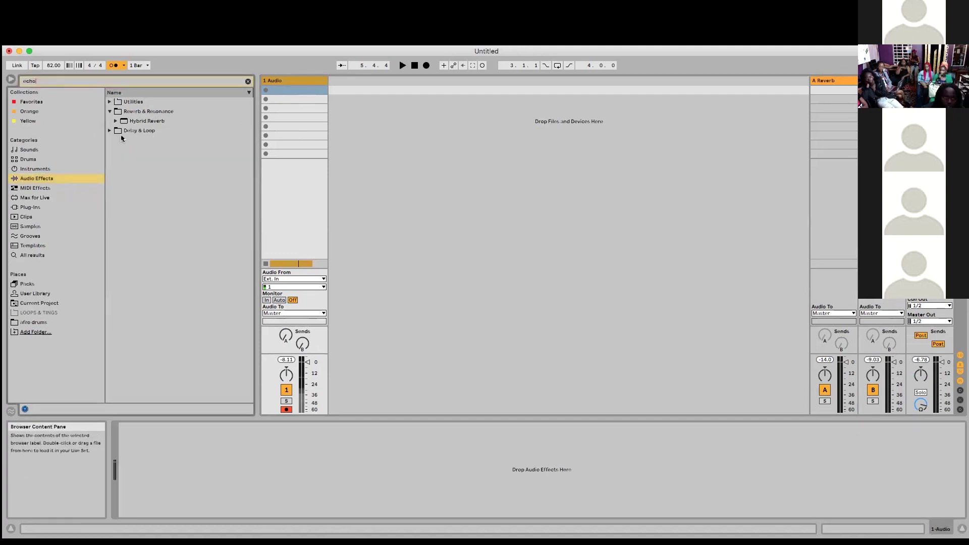
click(110, 130)
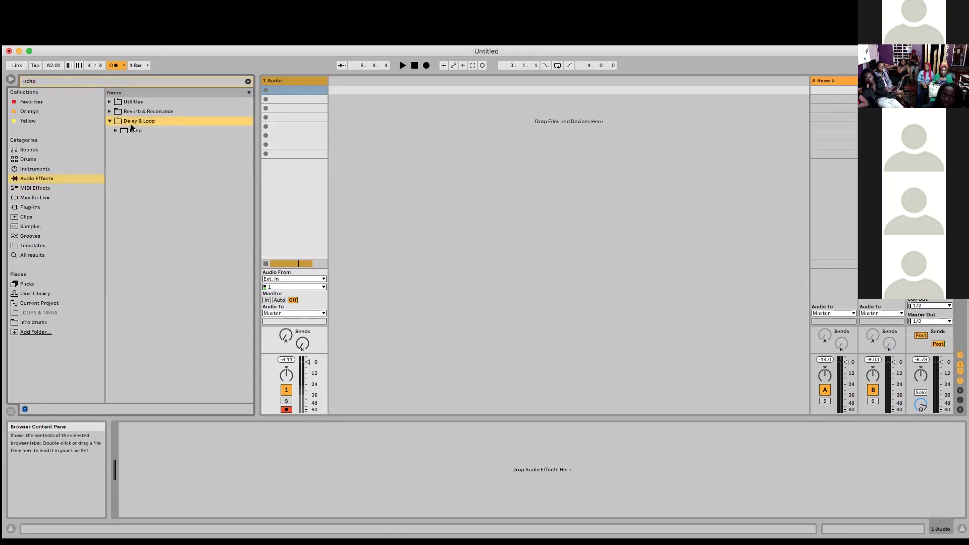
click(130, 131)
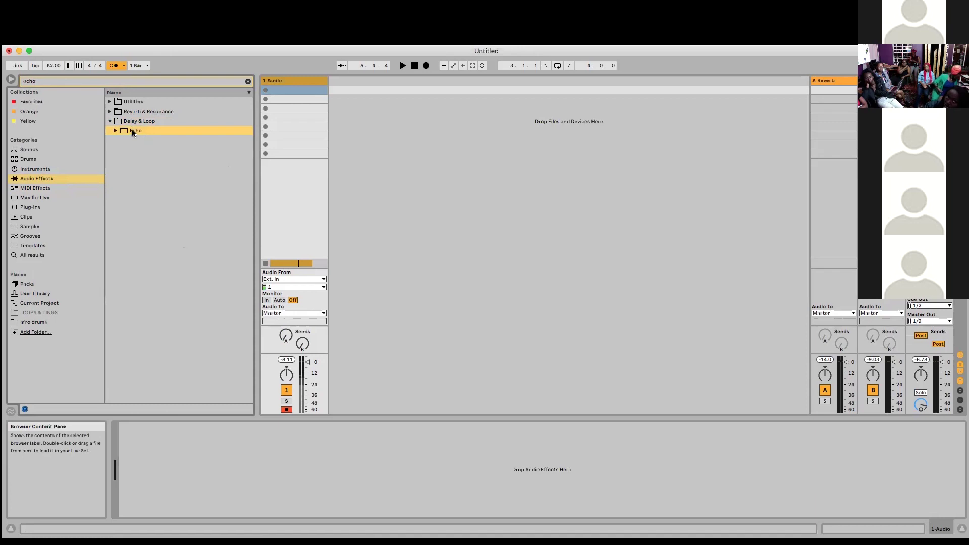
drag(135, 144, 575, 477)
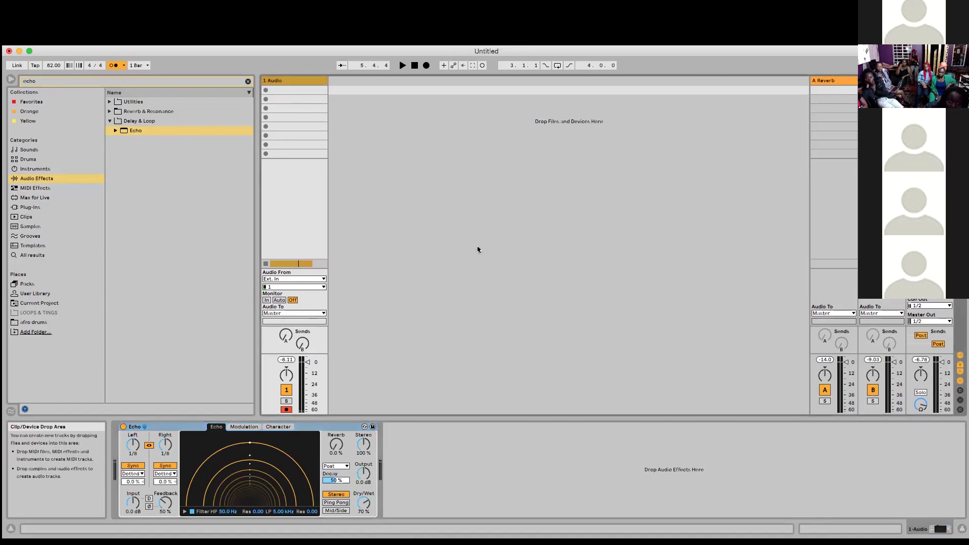
Play the recording in Arrangement View while trying Echo's Dry/Wet at 0.0 %, set it to 48 %, and stop playback
key(Tab)
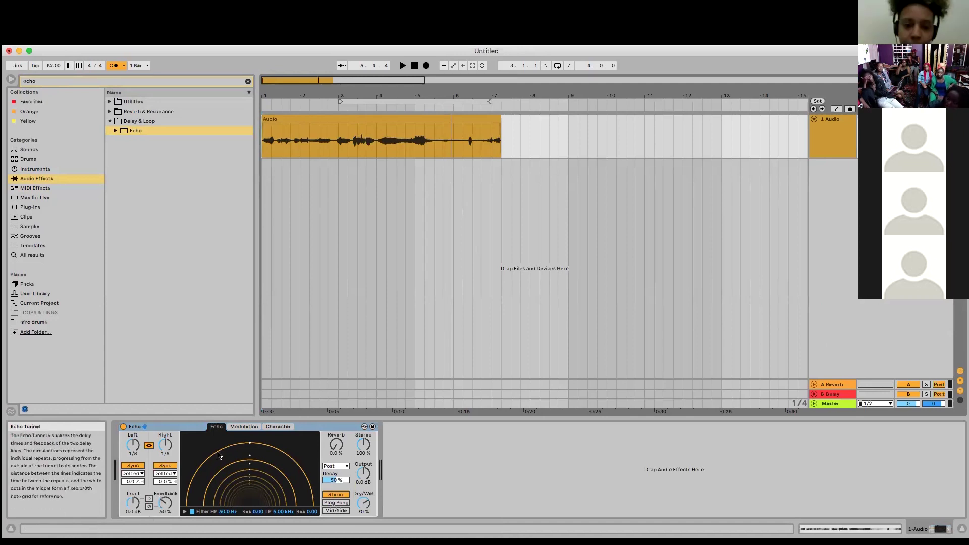
key(space)
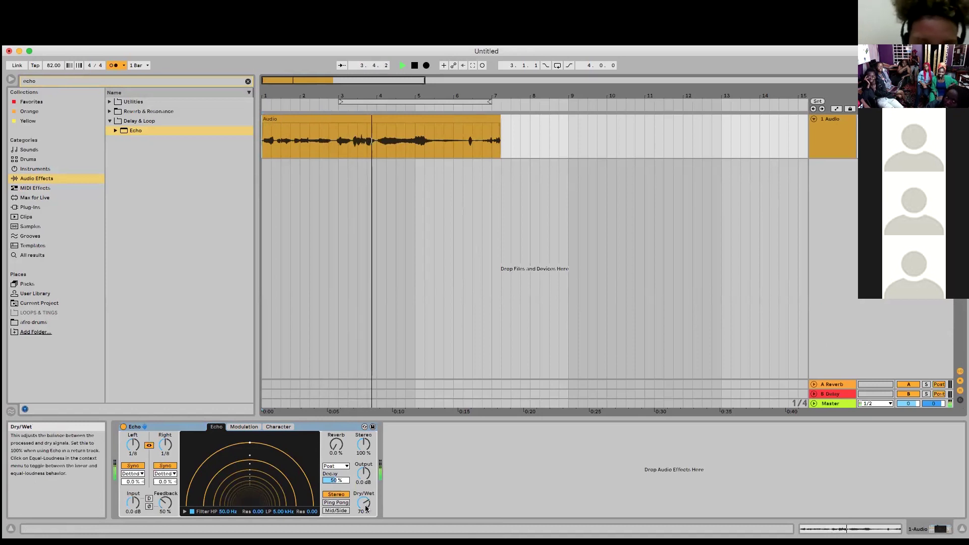
drag(364, 502, 364, 534)
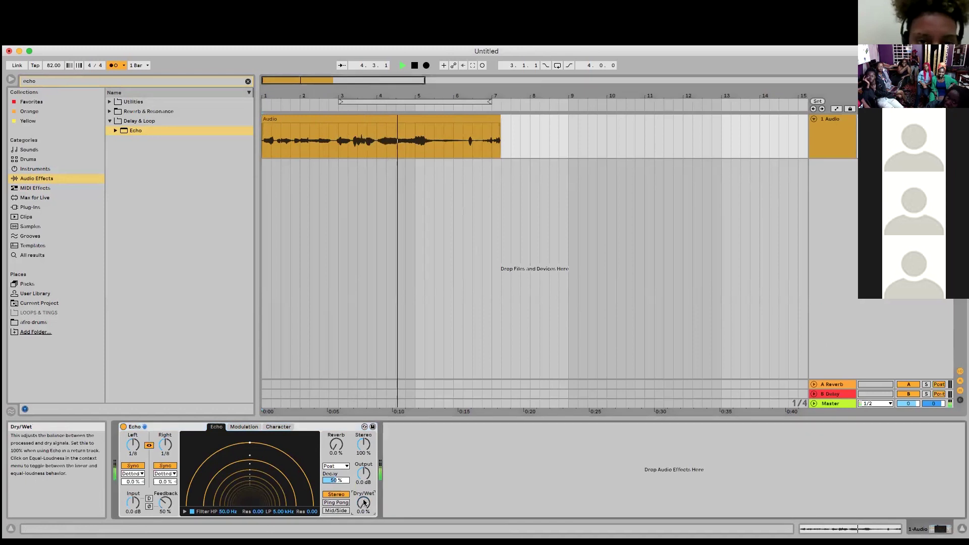
drag(364, 502, 364, 479)
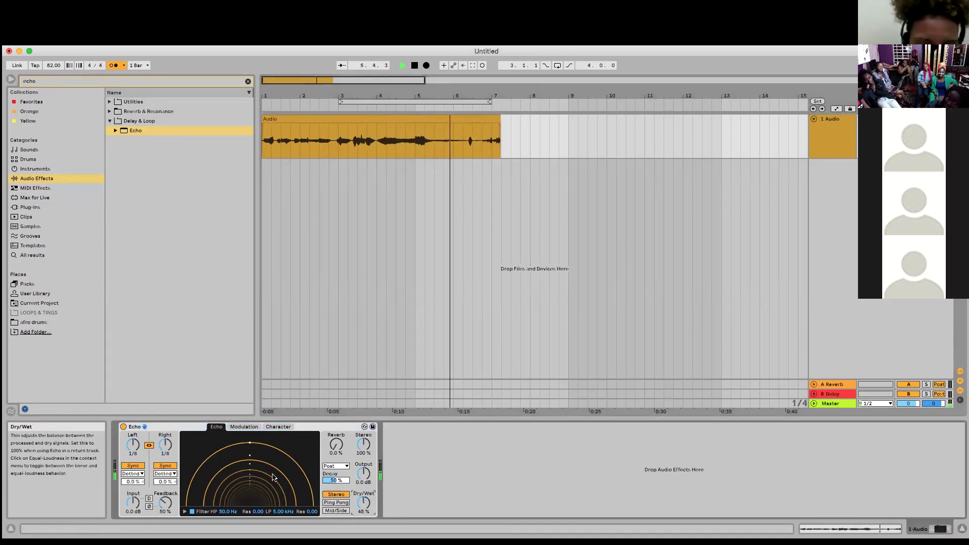
key(space)
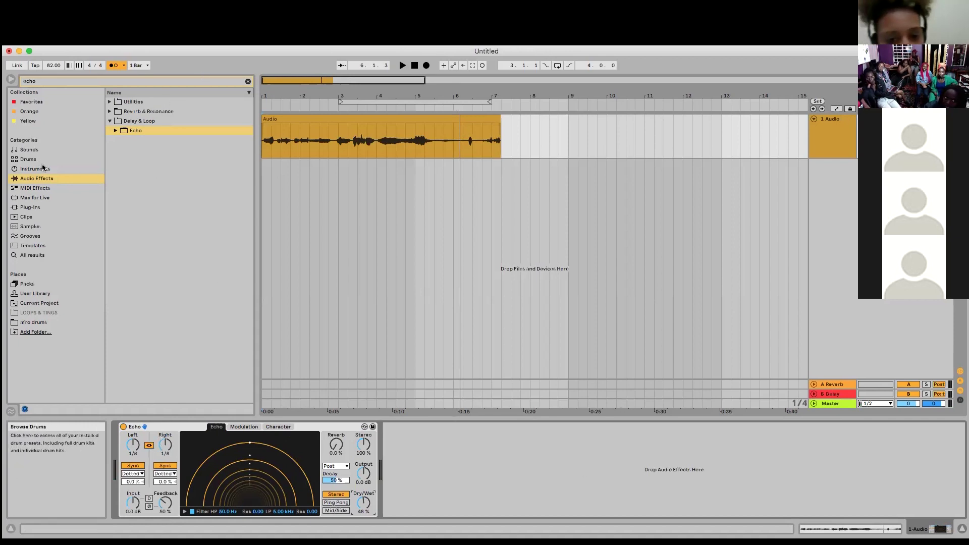
Clear the browser search and look through the Delay & Loop and Modulators audio effects
key(BackSpace)
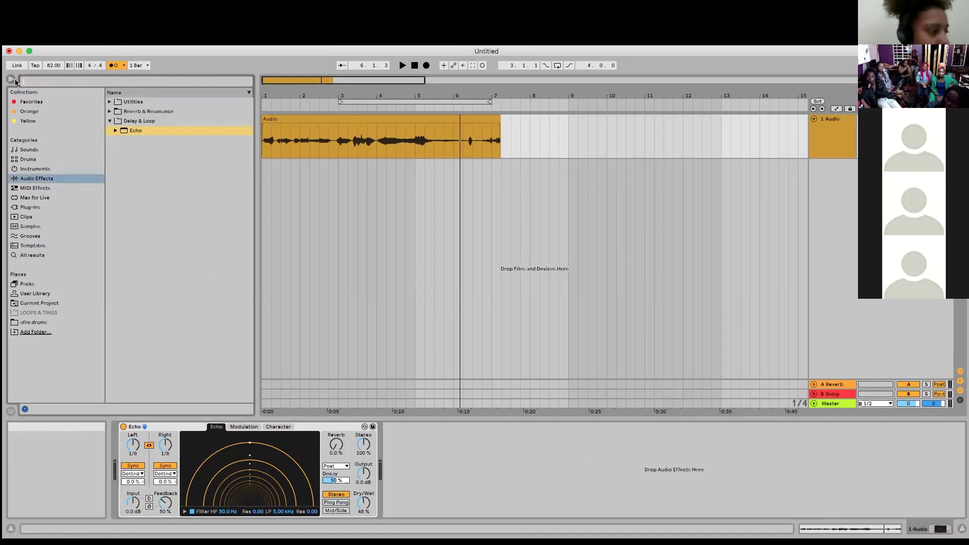
click(161, 199)
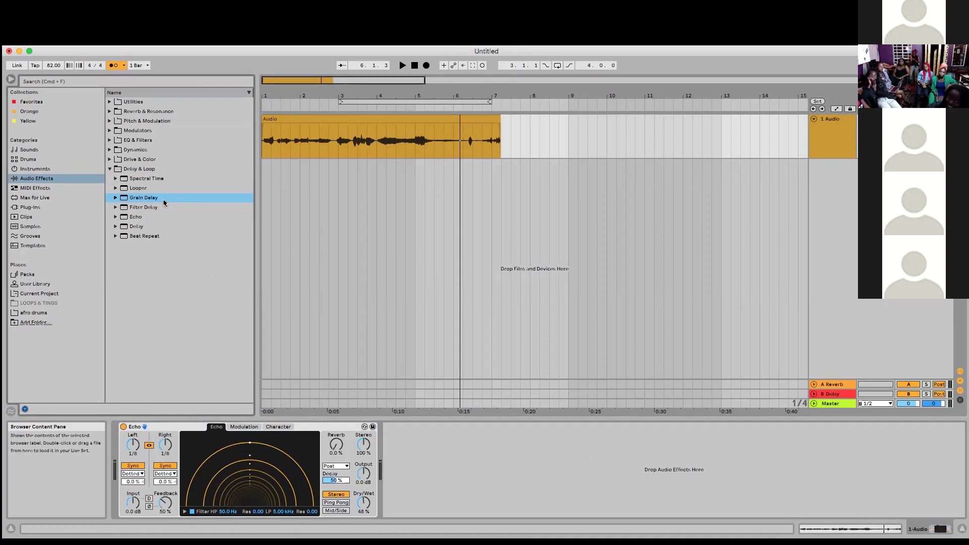
click(110, 169)
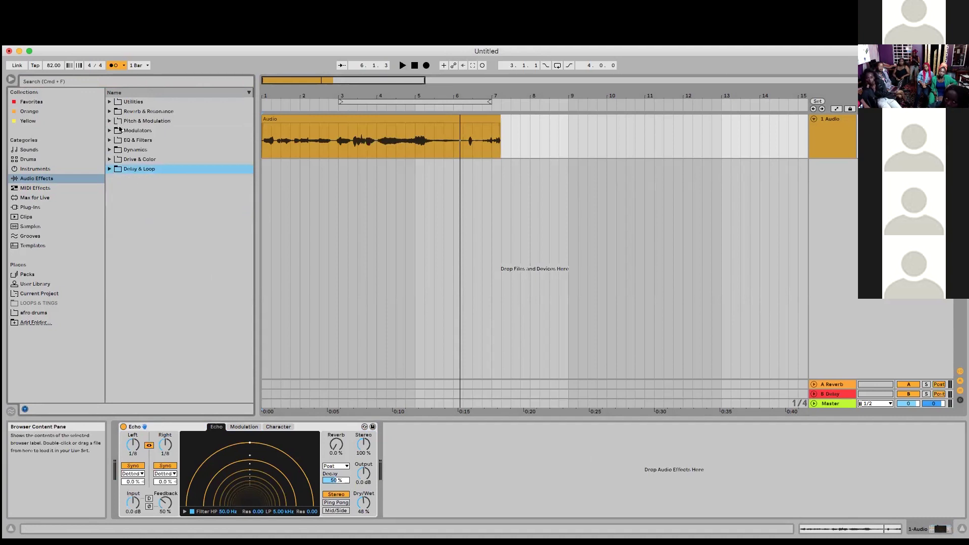
click(109, 131)
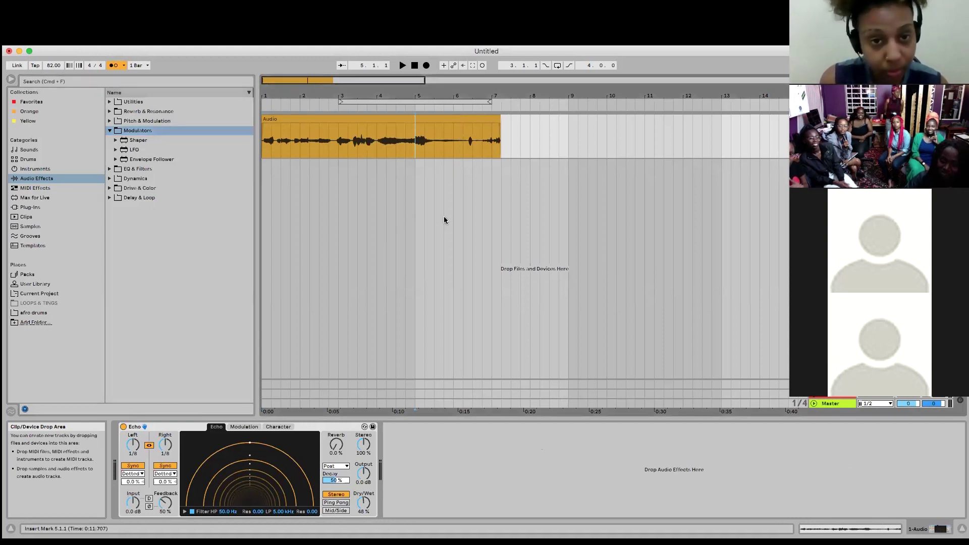
Return to Session View and browse the Winds sounds, selecting the Whistler Winds preset
key(Tab)
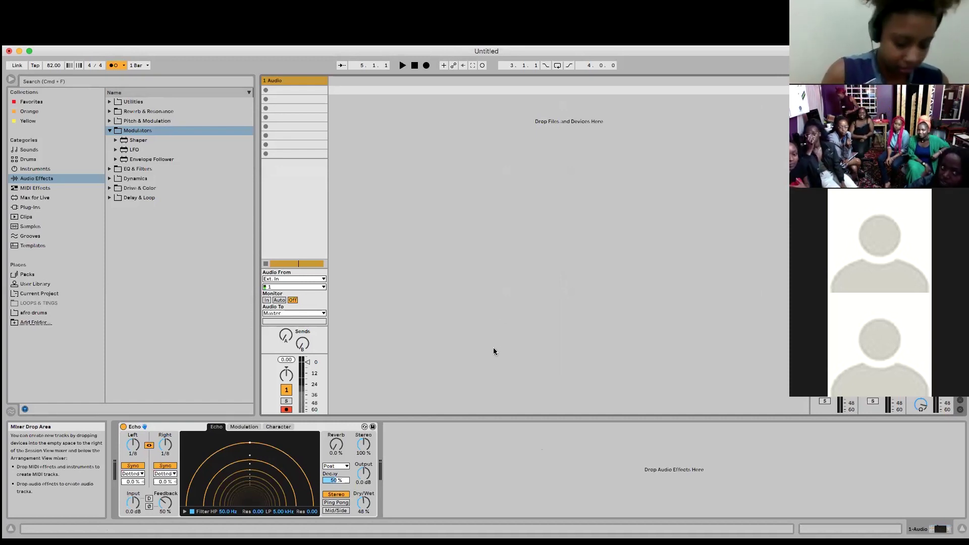
click(35, 150)
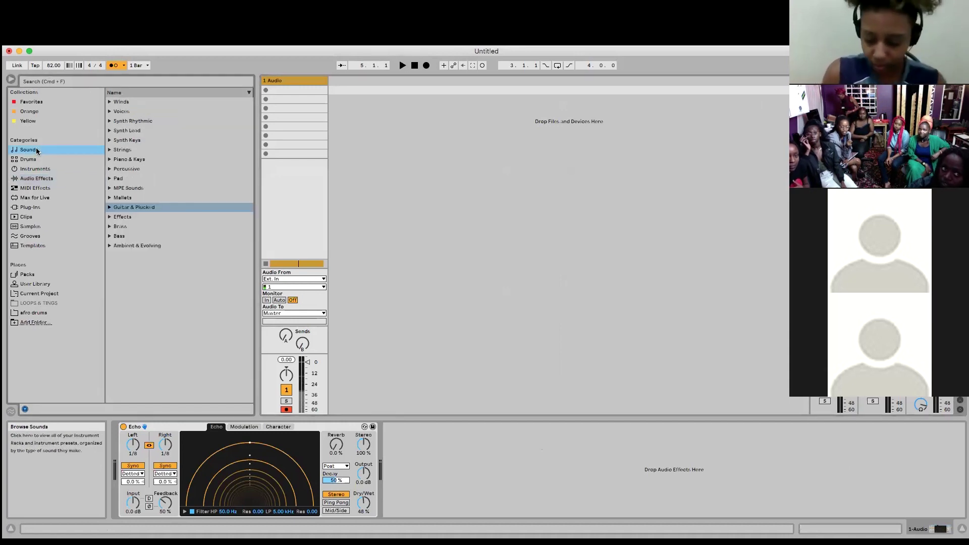
click(108, 101)
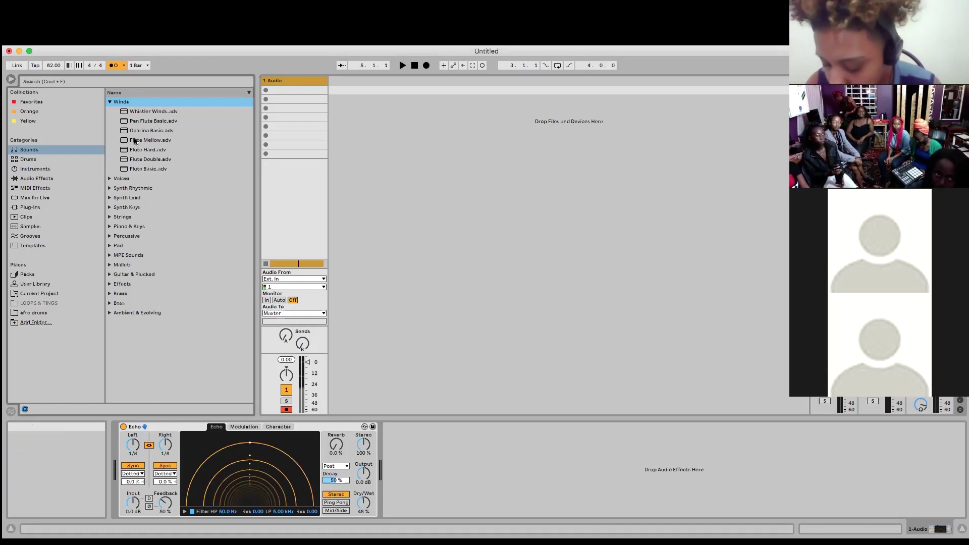
click(159, 112)
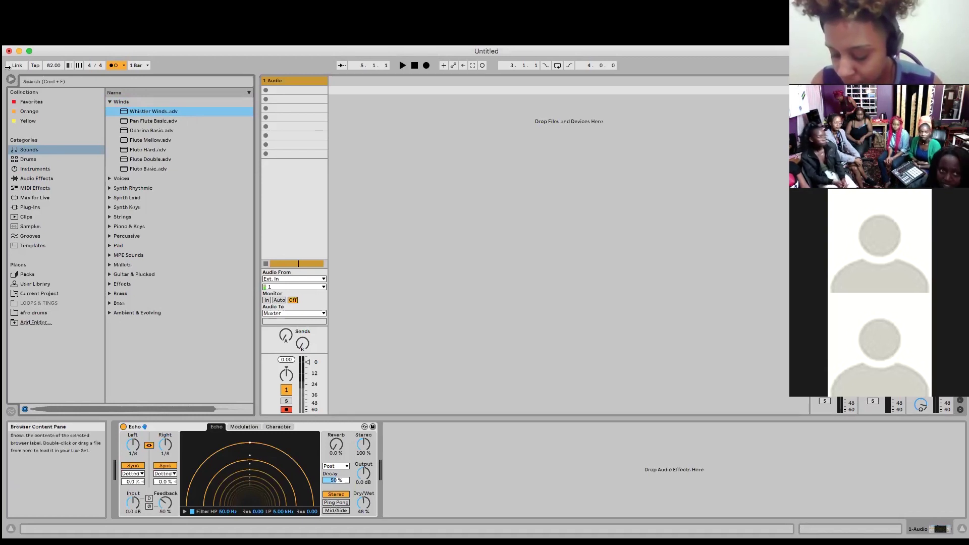
Browse the drum kits, selecting 707 Core Kit, Acuff Kit and 808 Core Kit in turn
click(33, 159)
click(159, 141)
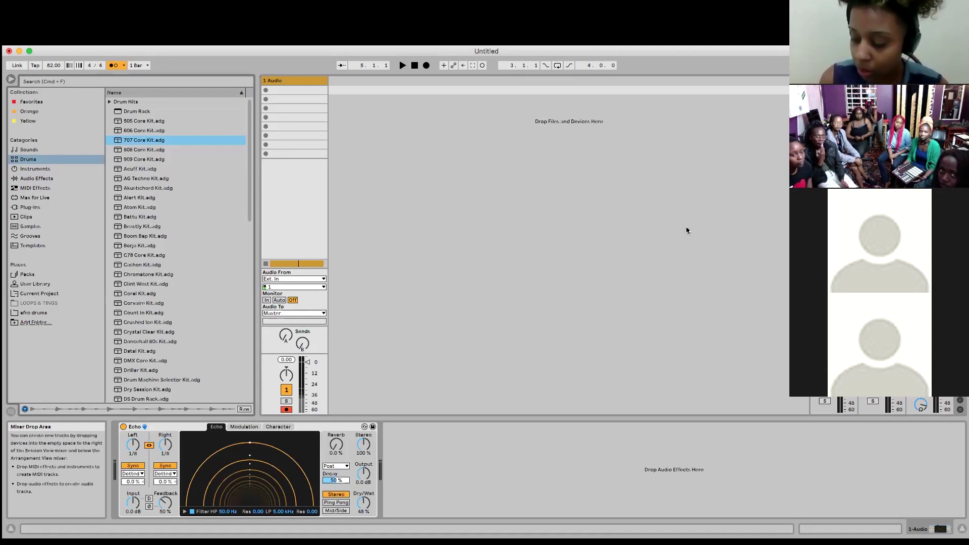
click(291, 89)
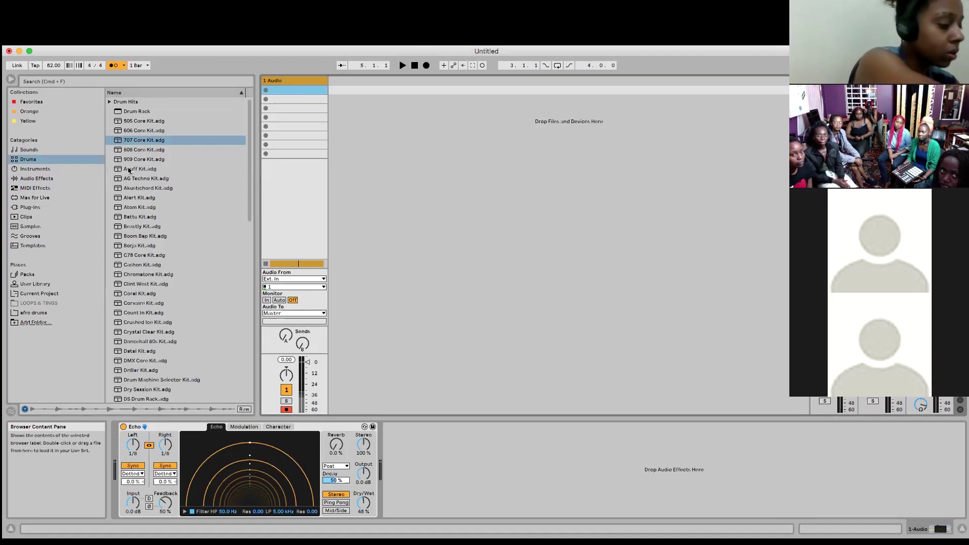
click(165, 168)
click(142, 150)
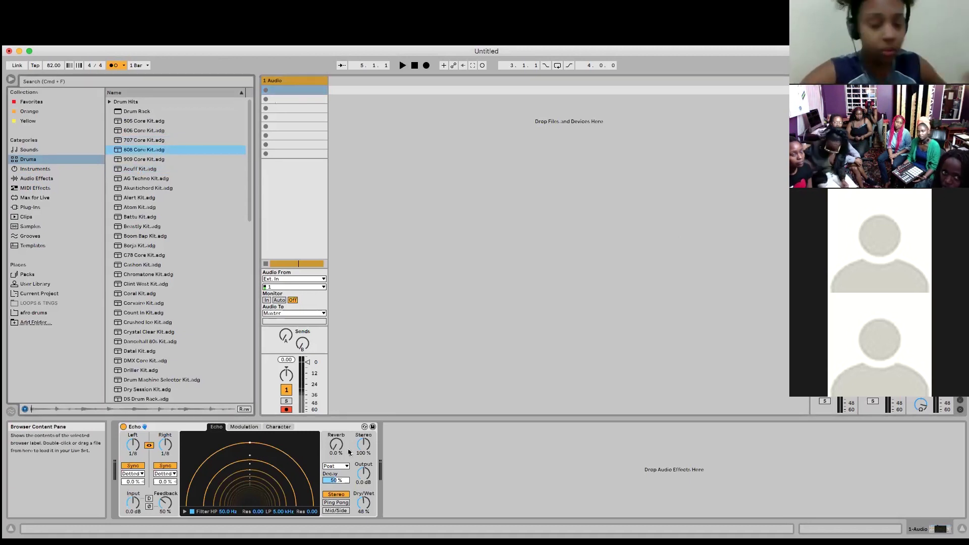
Insert a new MIDI track after the audio track and load the 808 Core Kit onto it
drag(126, 152, 196, 154)
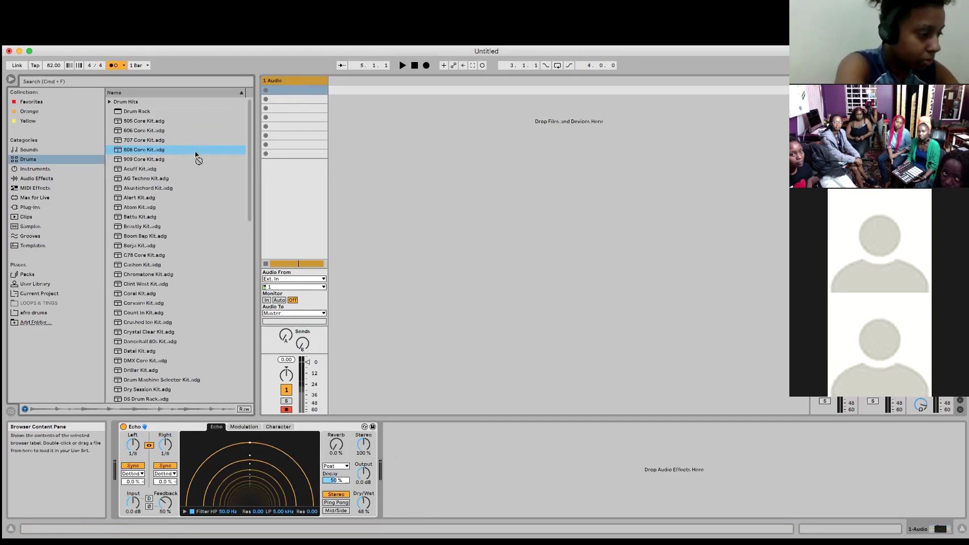
click(296, 80)
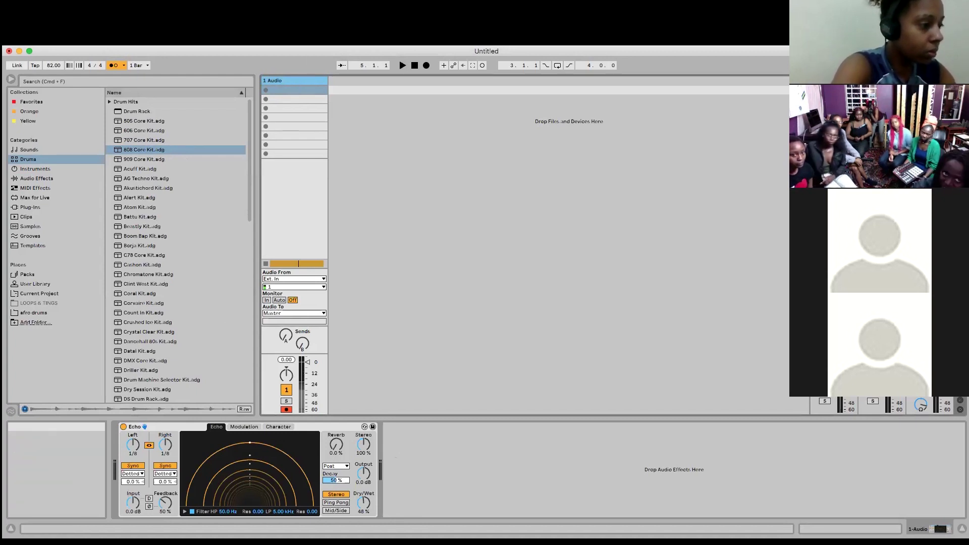
click(109, 39)
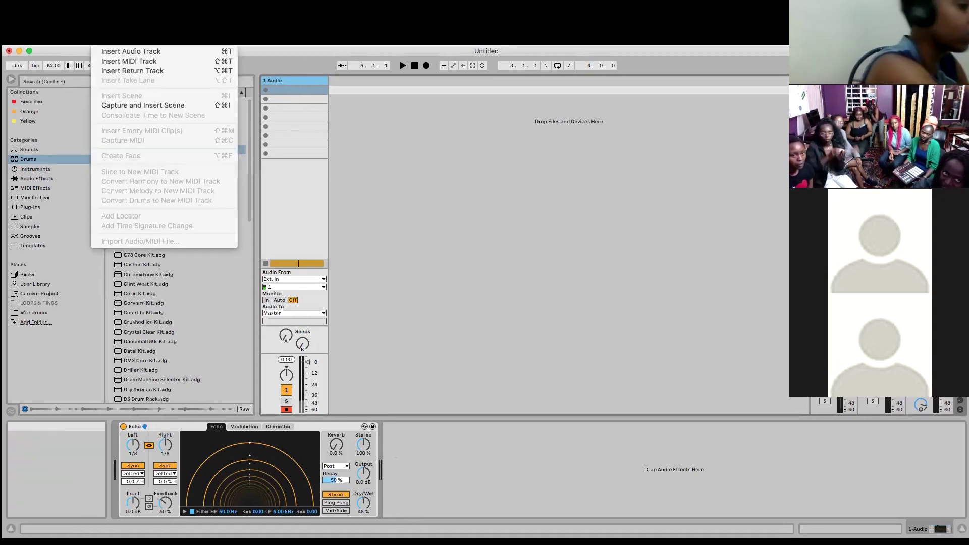
click(111, 64)
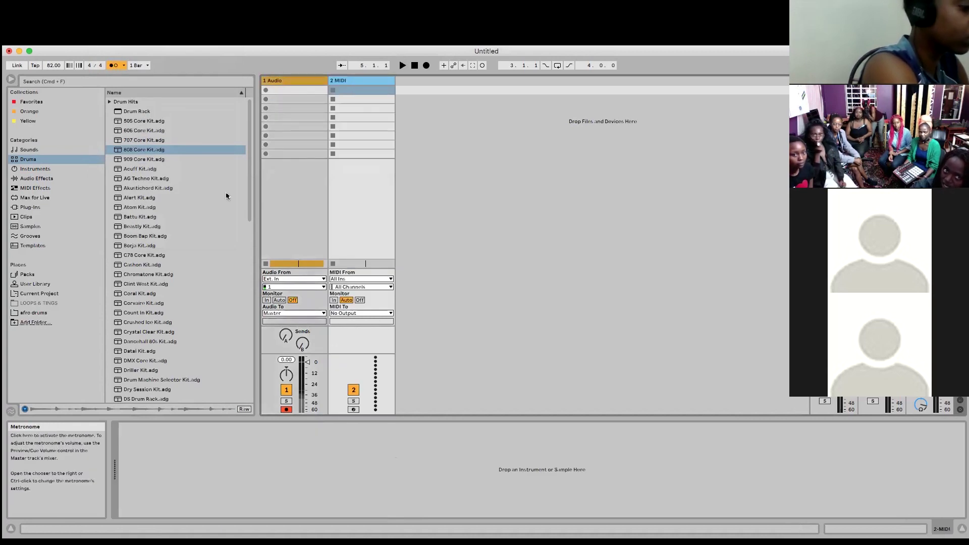
drag(129, 149, 368, 79)
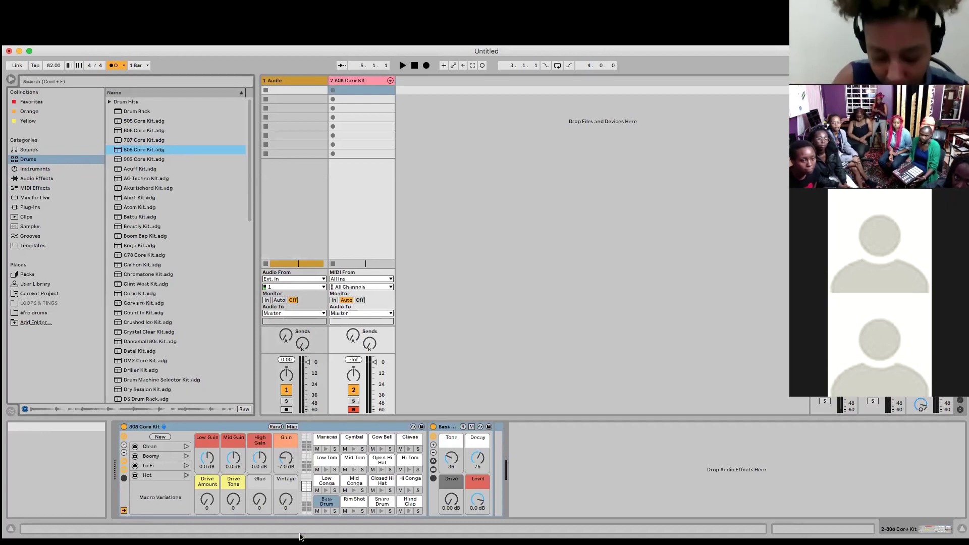
Shift the computer MIDI keyboard down an octave to C2–D3 for playing the 808 Core Kit
click(521, 300)
click(529, 392)
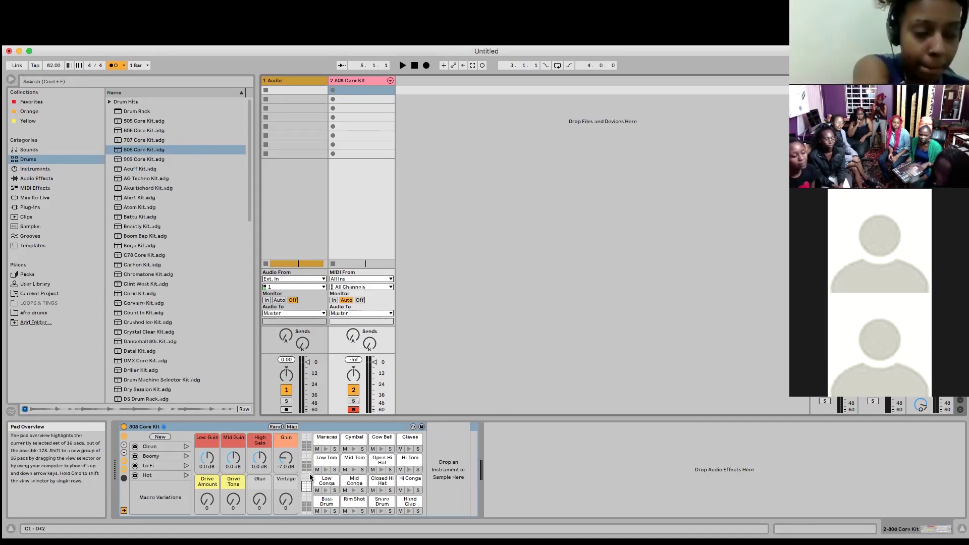
key(z)
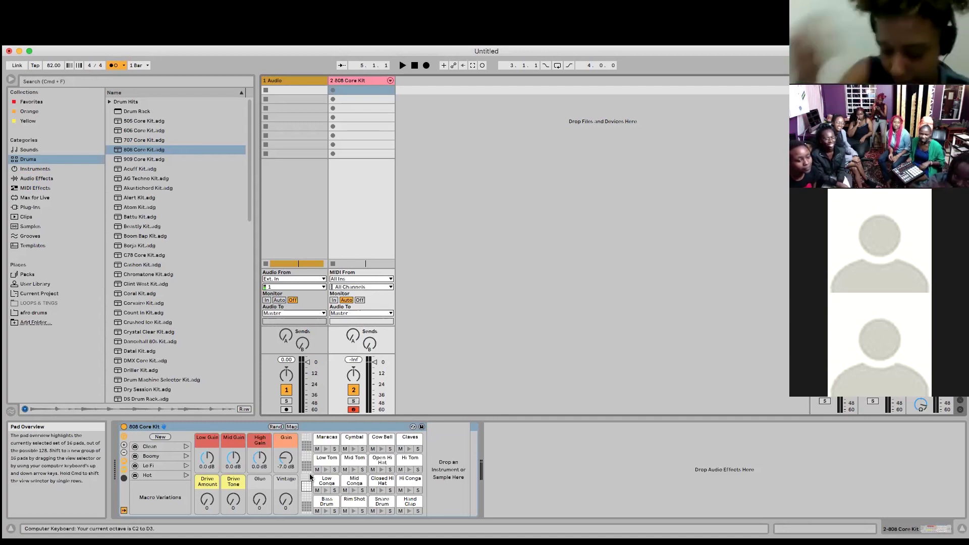
Play a few of the 808 Core Kit's upper pads, starting with Maracas, on the computer MIDI keyboard
key(a)
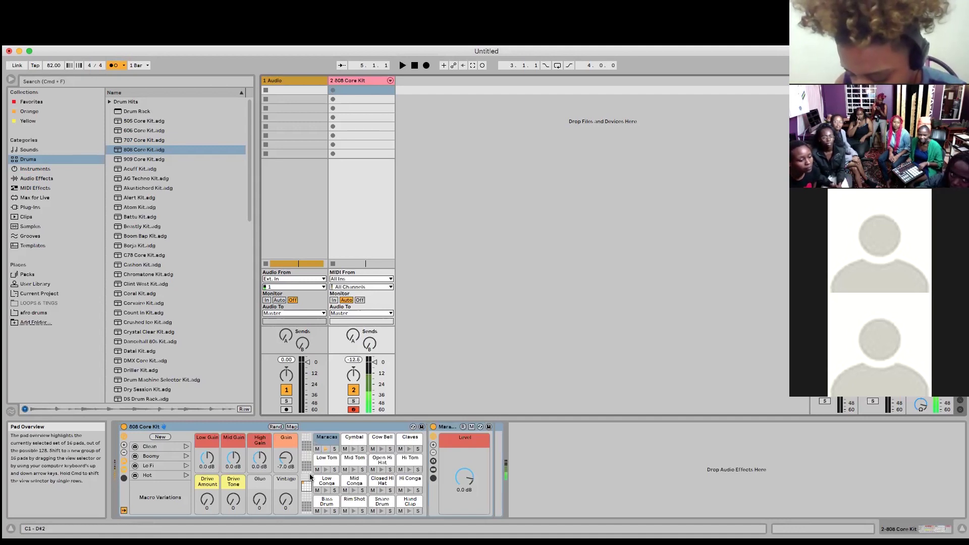
key(s)
key(d)
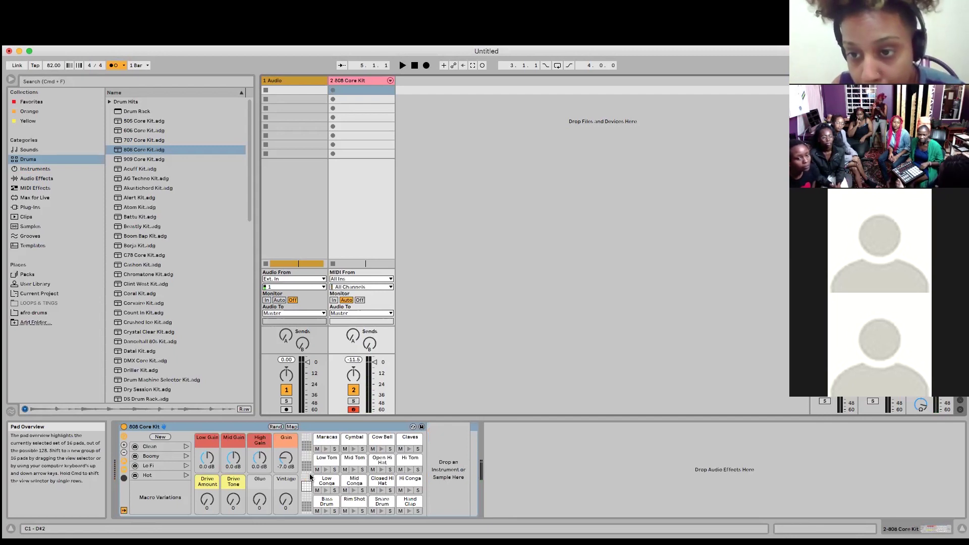
Shift the computer MIDI keyboard down an octave to C1–D2 and play the 808 Core Kit's pads in sequence from Bass Drum
key(z)
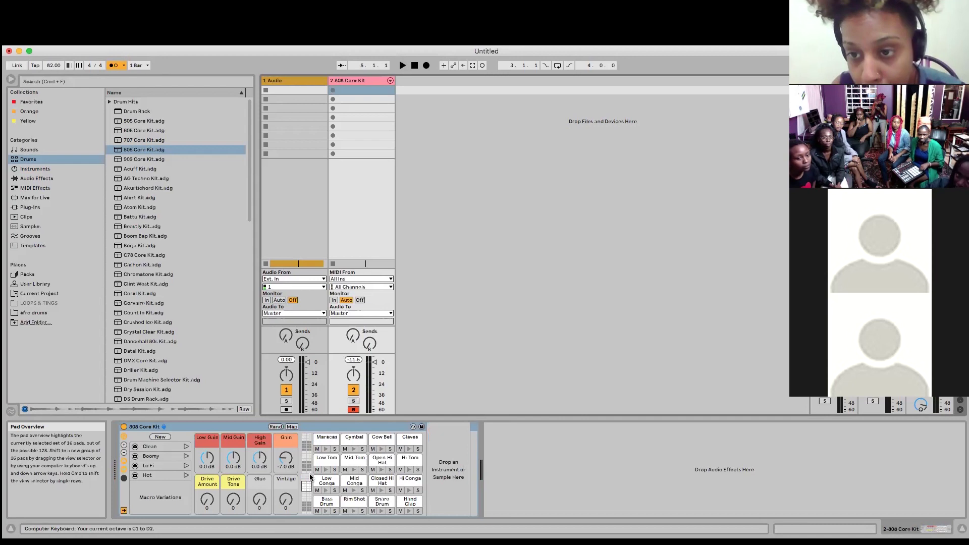
key(a)
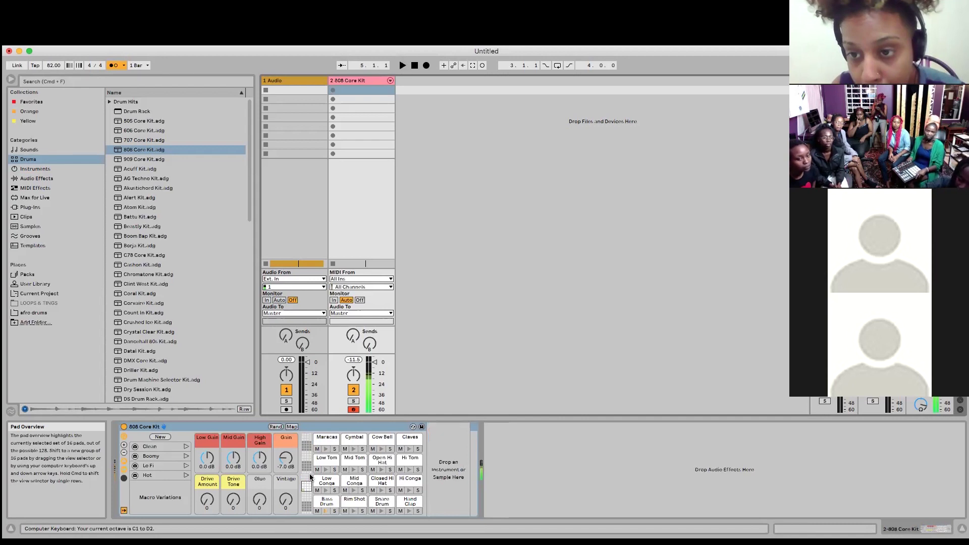
key(s)
key(d)
key(f)
key(g)
key(h)
key(j)
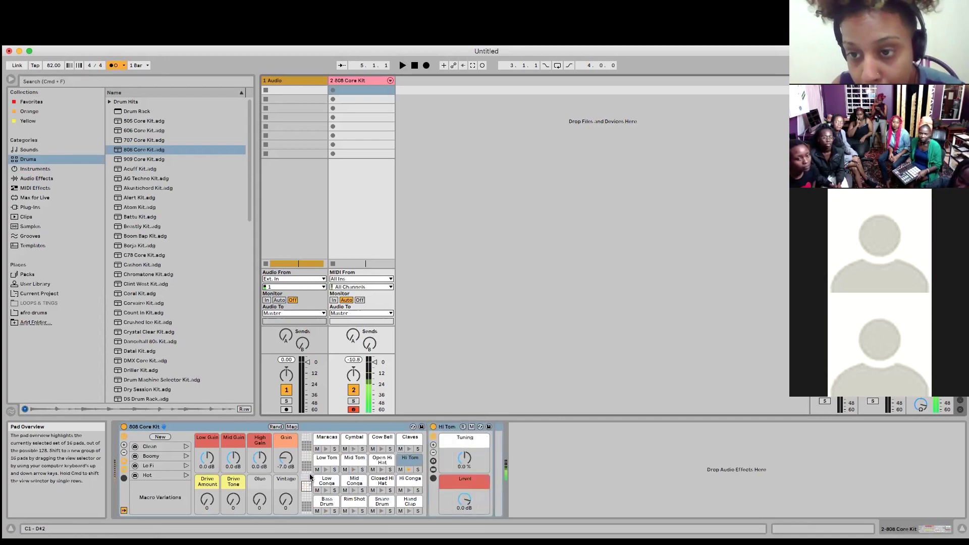
key(k)
key(l)
Try the computer MIDI keyboard at C0–D1, return it to C1–D2 and play more of the 808 Core Kit's pads
key(z)
key(k)
key(x)
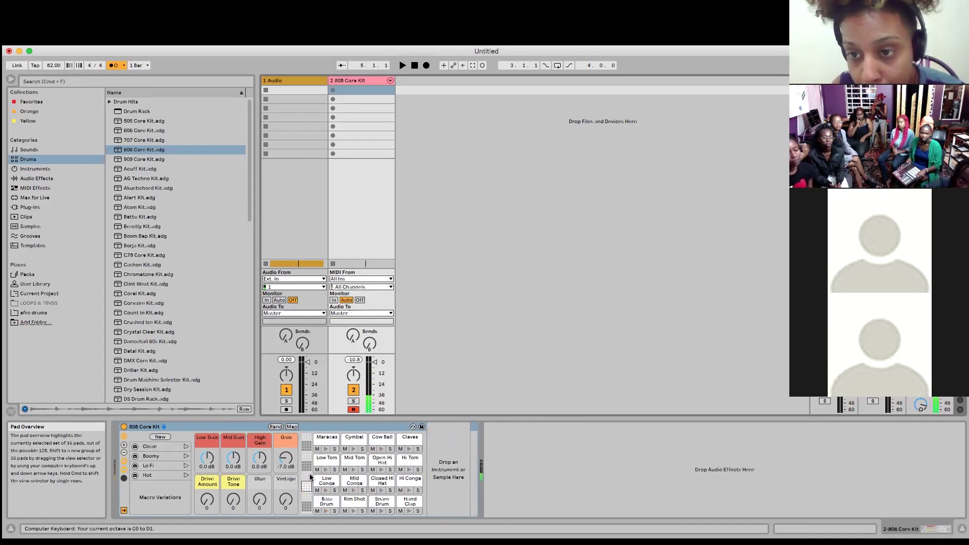
key(d)
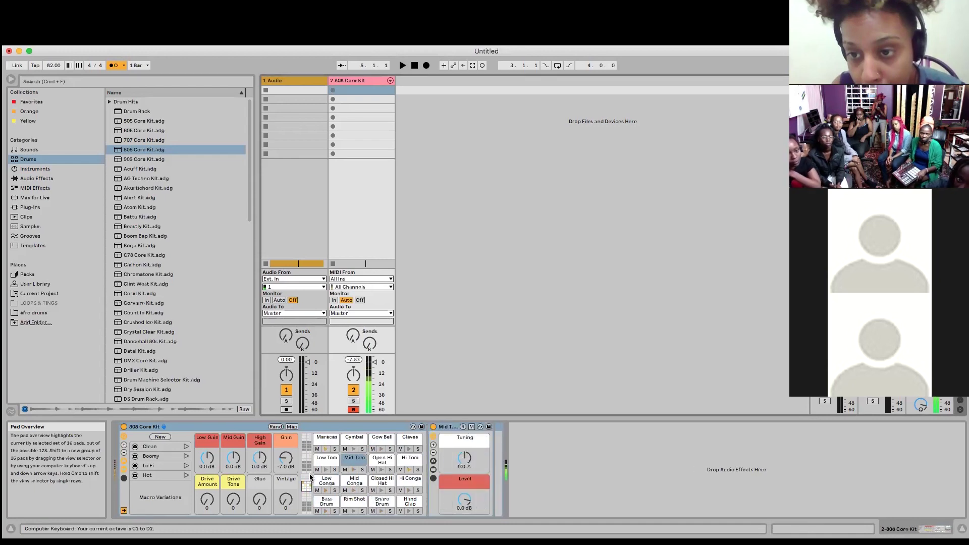
key(h)
key(k)
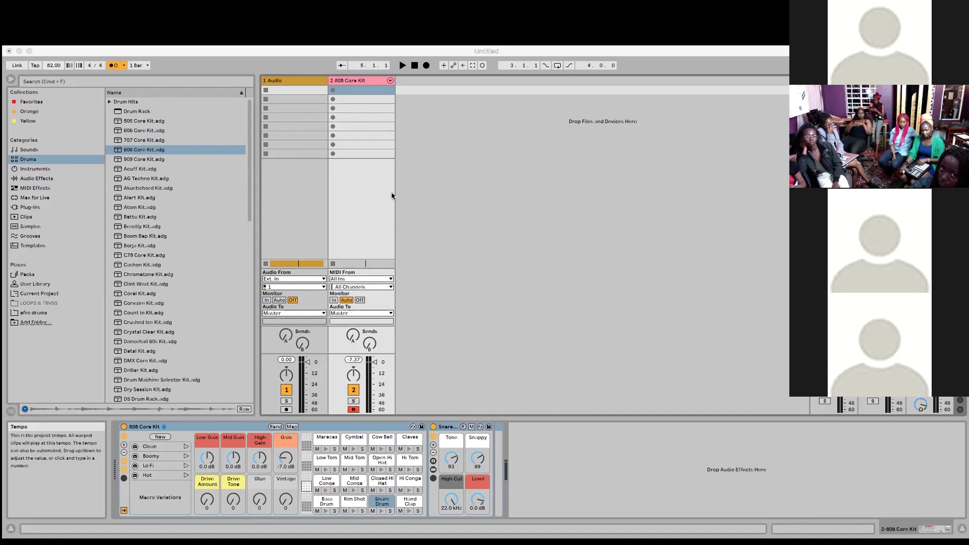
click(389, 127)
click(578, 154)
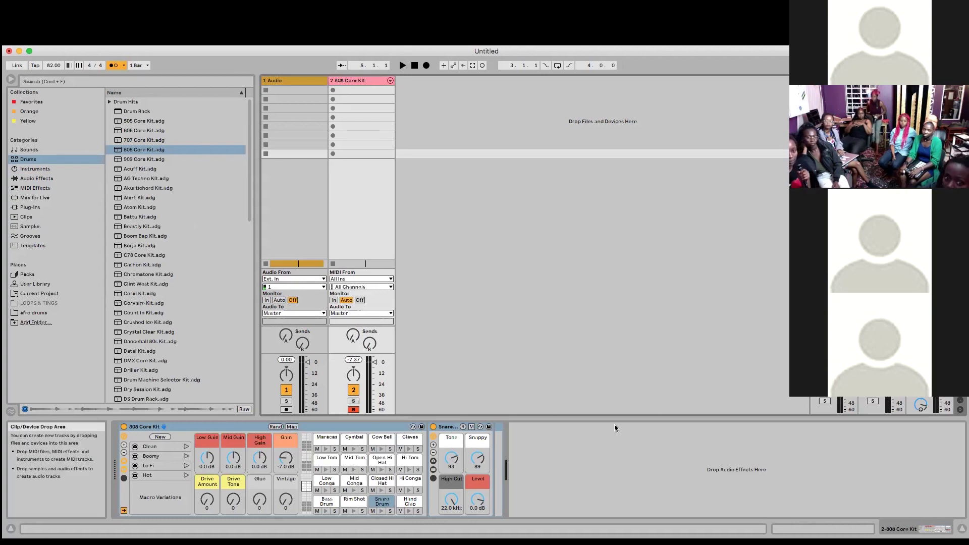
click(653, 467)
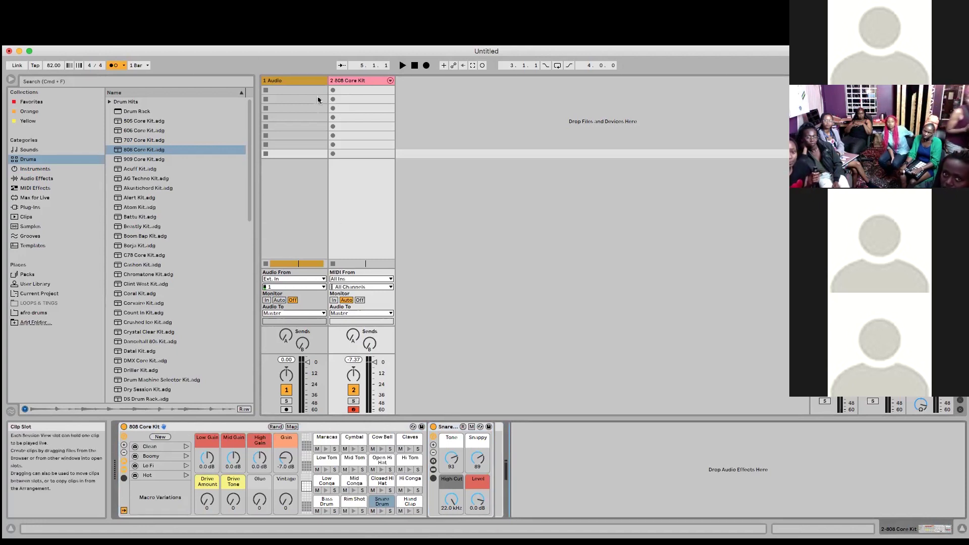
Replace the 808 Core Kit track and the audio track with one new empty MIDI track
click(358, 84)
key(Delete)
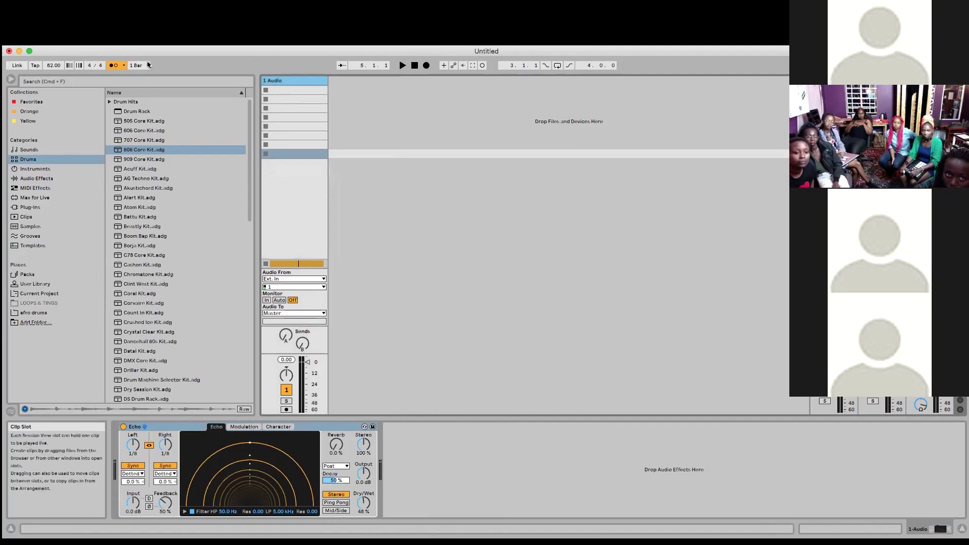
click(135, 41)
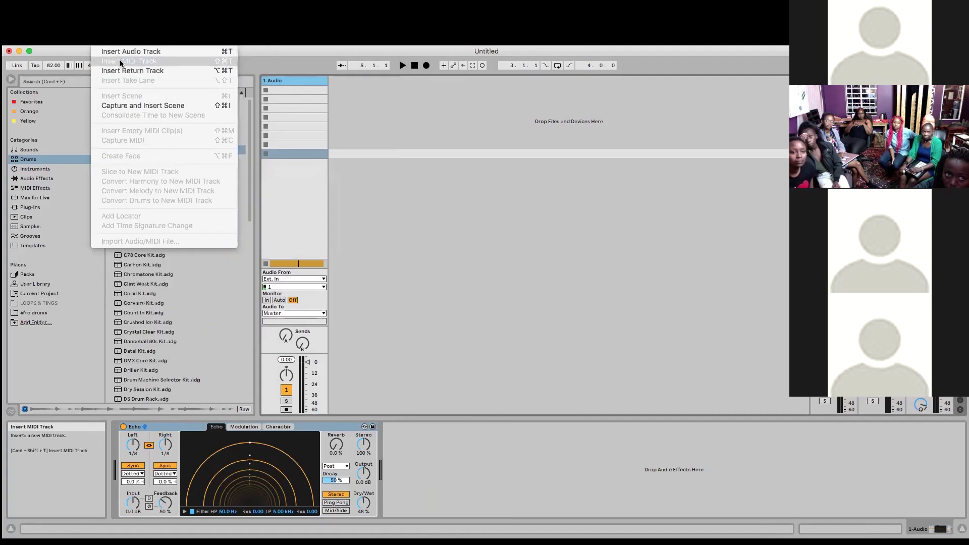
click(119, 59)
click(290, 80)
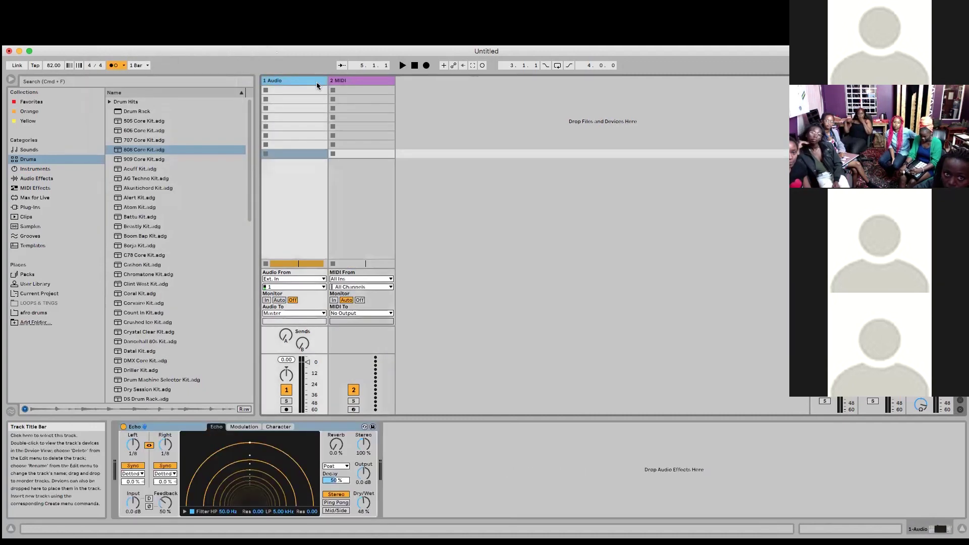
key(Delete)
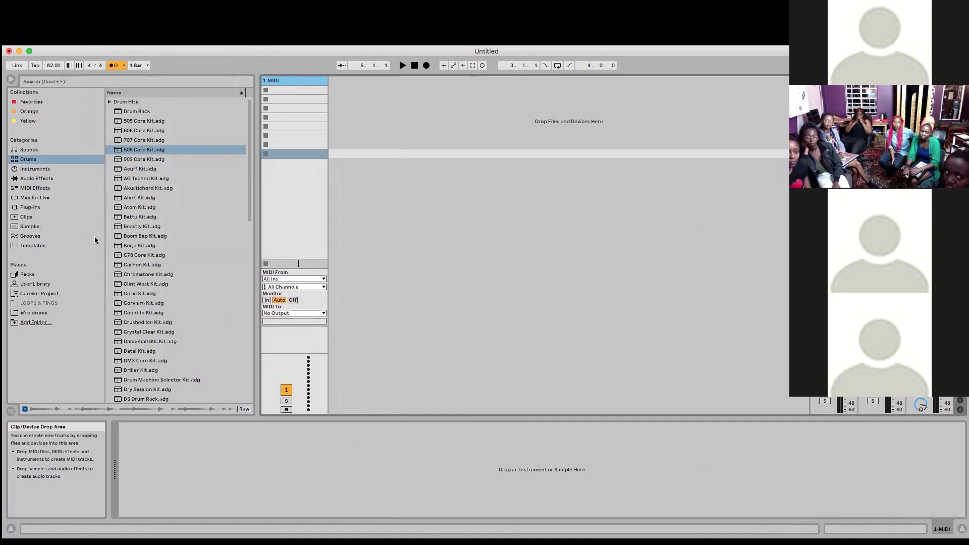
Preview several drum kits in the browser, including C78 Core Kit, AG Techno Kit and Clint West Kit, down to Crushed Ice Kit
click(153, 254)
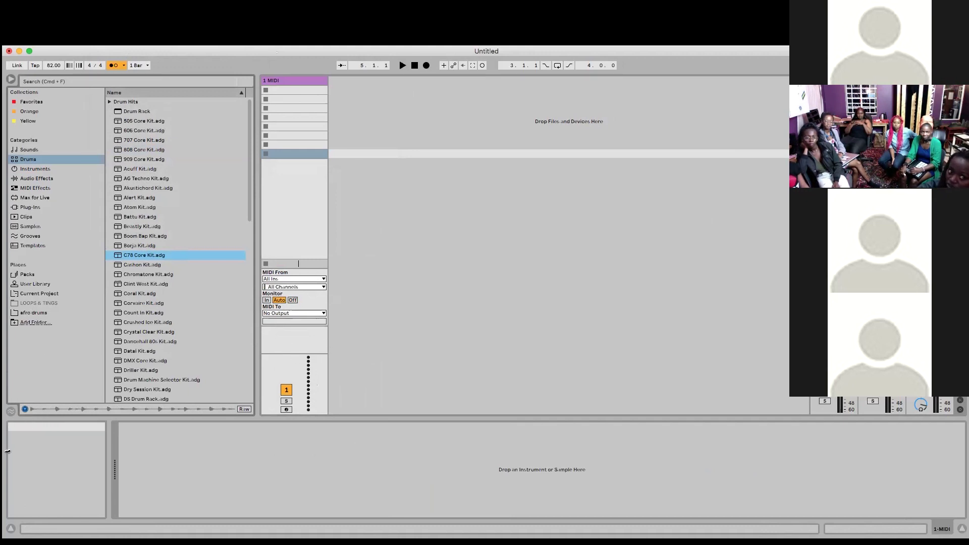
click(184, 303)
click(160, 179)
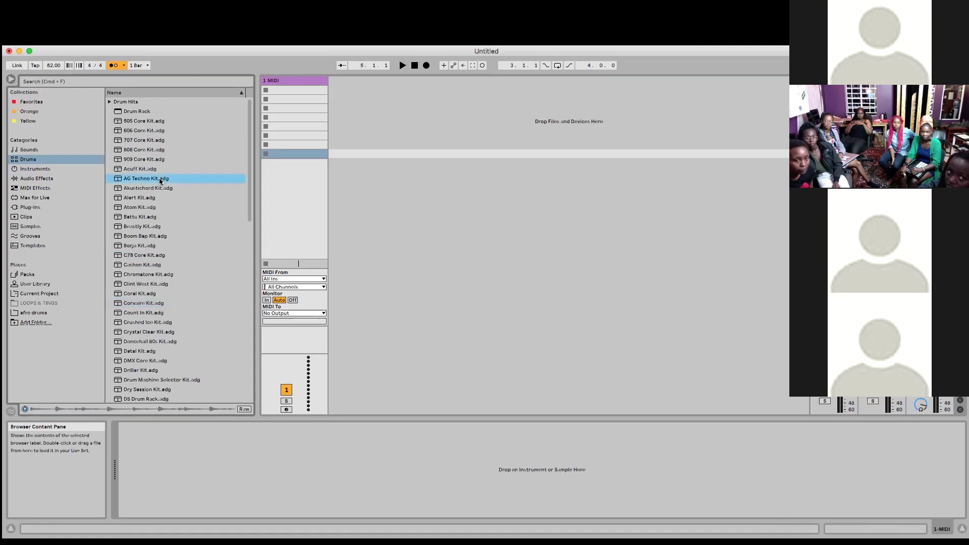
click(160, 265)
key(Down)
key(Down)
key(Down)
key(Down)
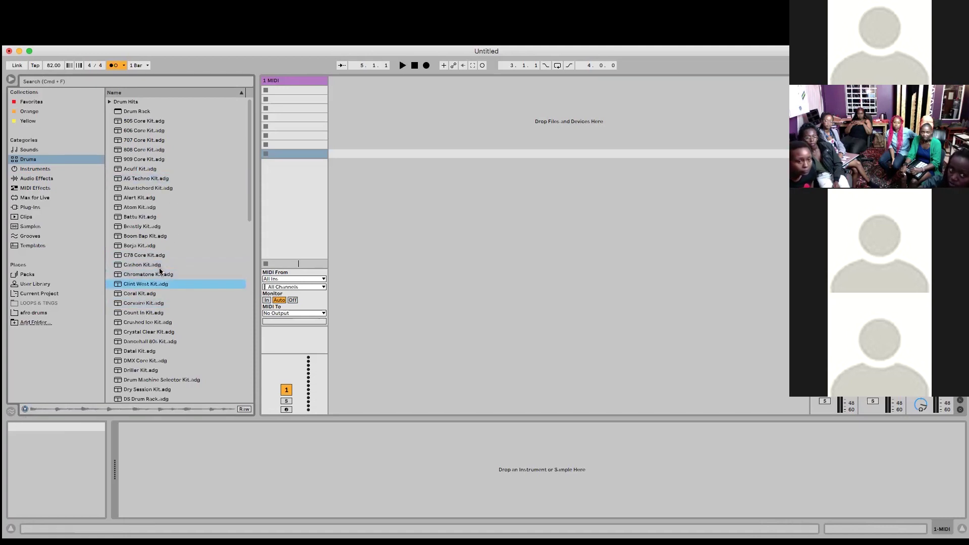
key(Down)
key(Down)
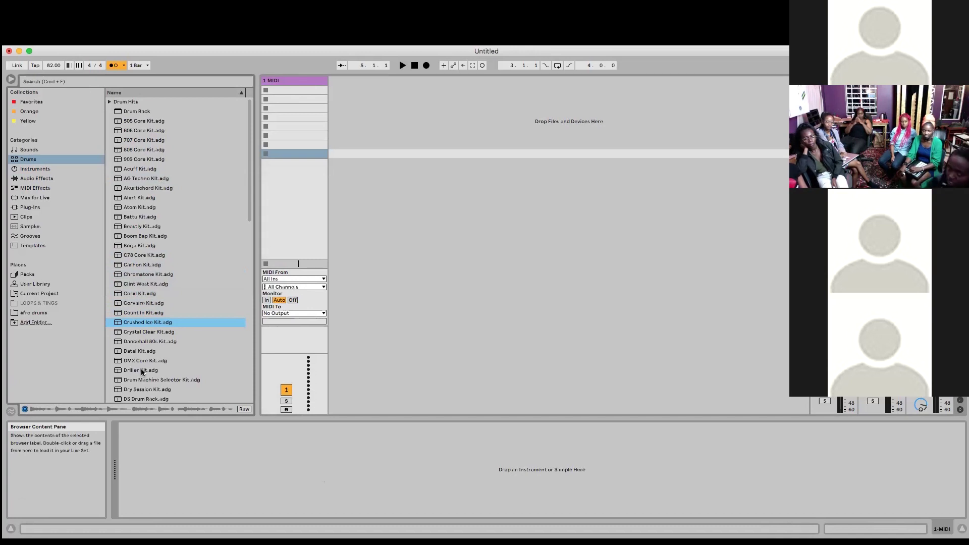
Load the Coral Kit onto the MIDI track and show the clip view
click(128, 297)
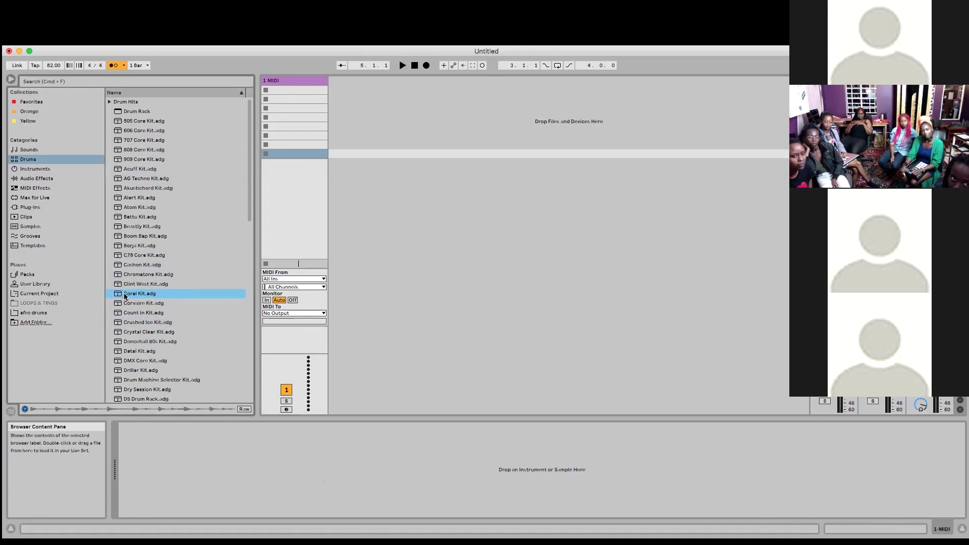
drag(124, 296, 290, 77)
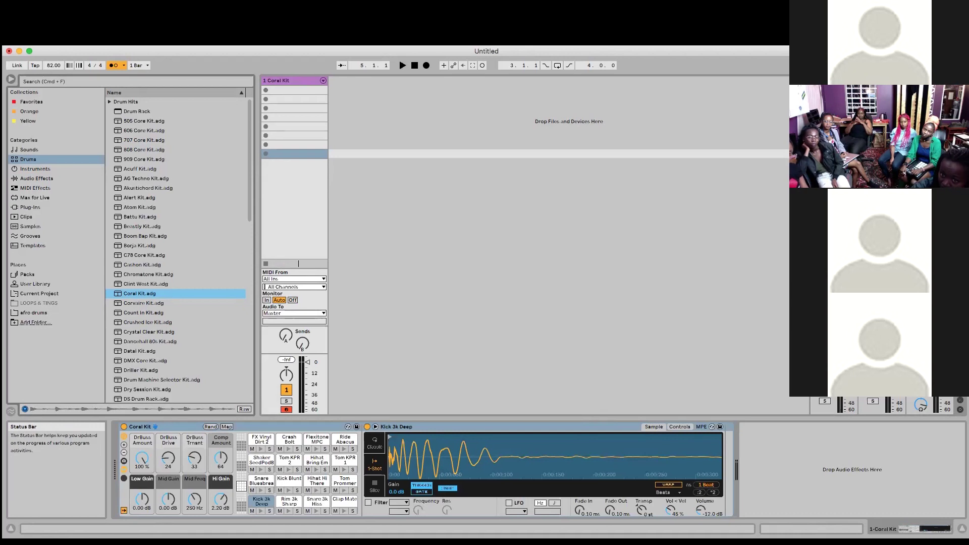
click(814, 530)
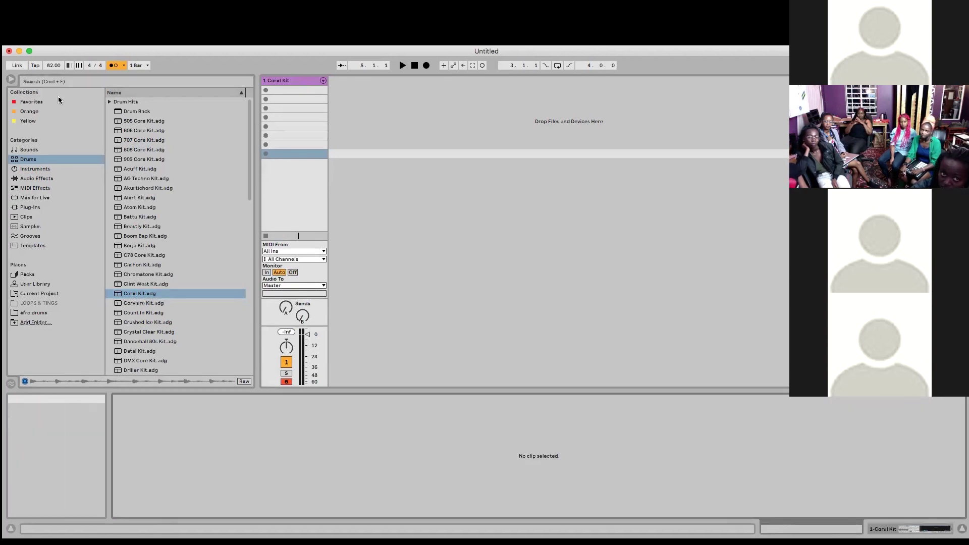
Replace the Coral Kit track with a new MIDI track and load the Coral Kit onto it
click(121, 40)
click(125, 59)
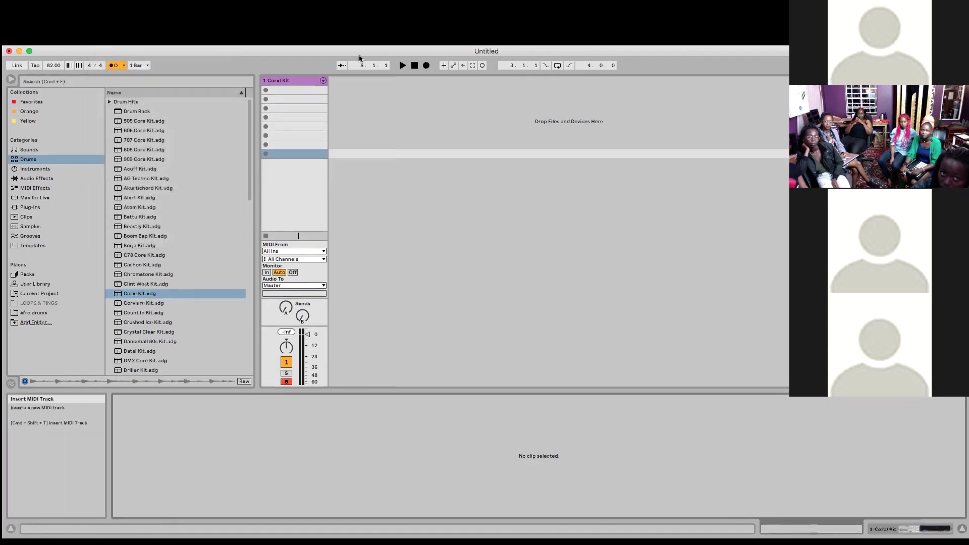
key(Delete)
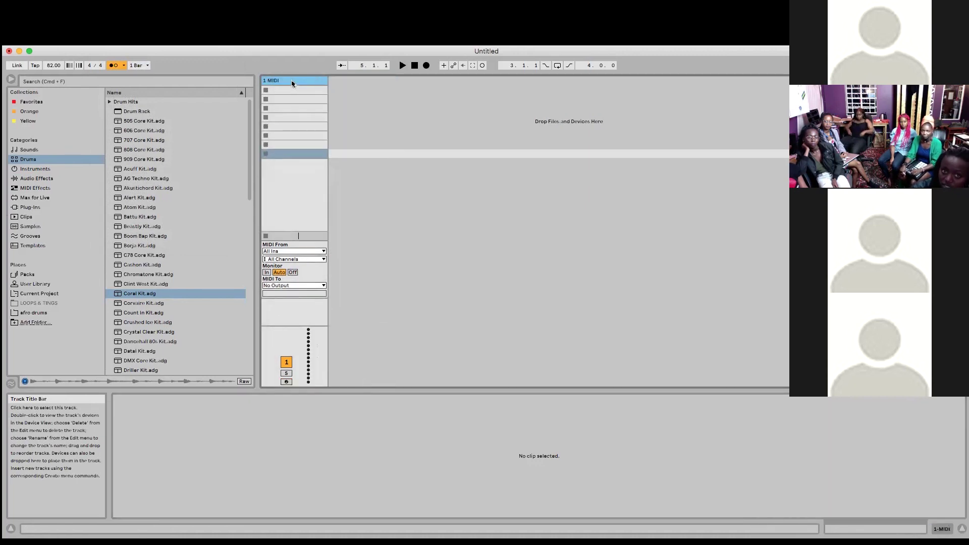
drag(131, 295, 289, 80)
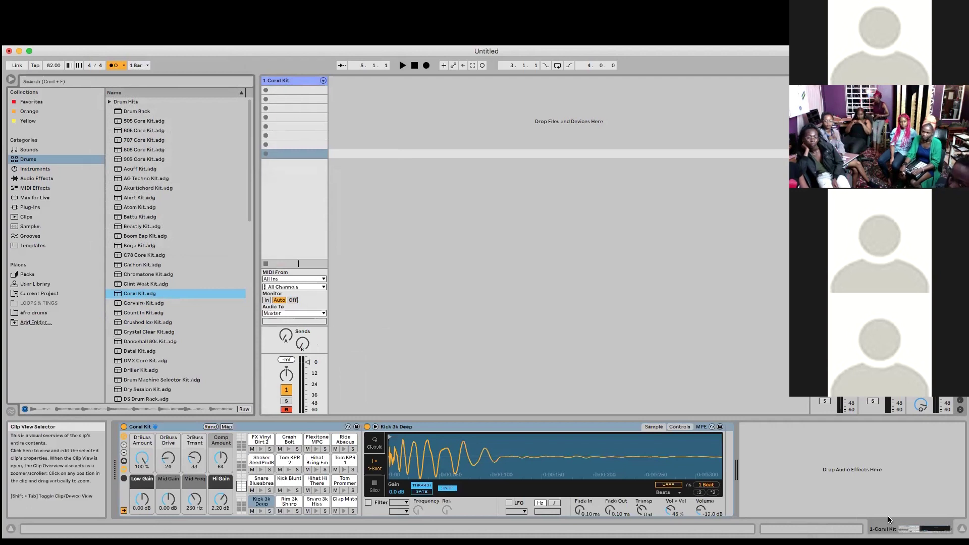
Create an empty MIDI clip in the Coral Kit track's first slot and return to the track's device view
click(811, 531)
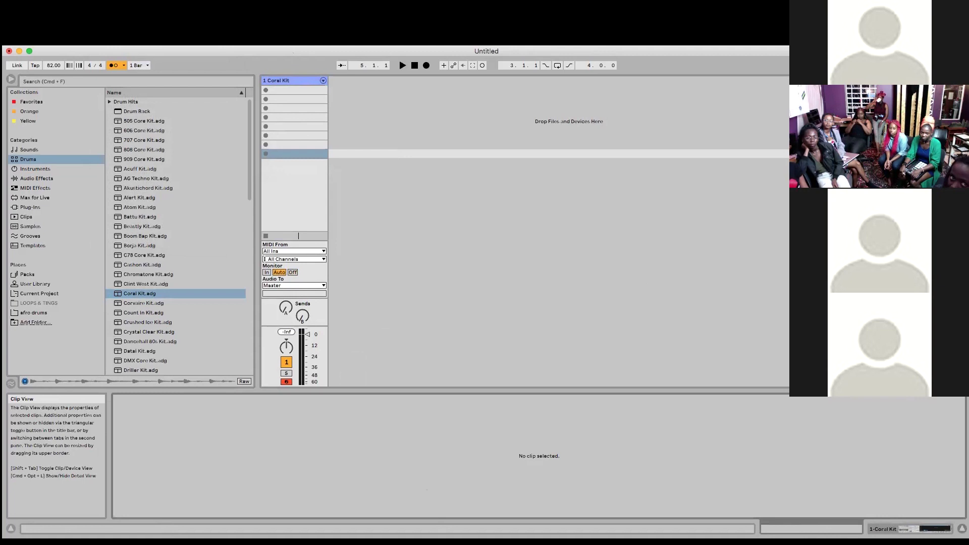
click(286, 90)
double_click(289, 90)
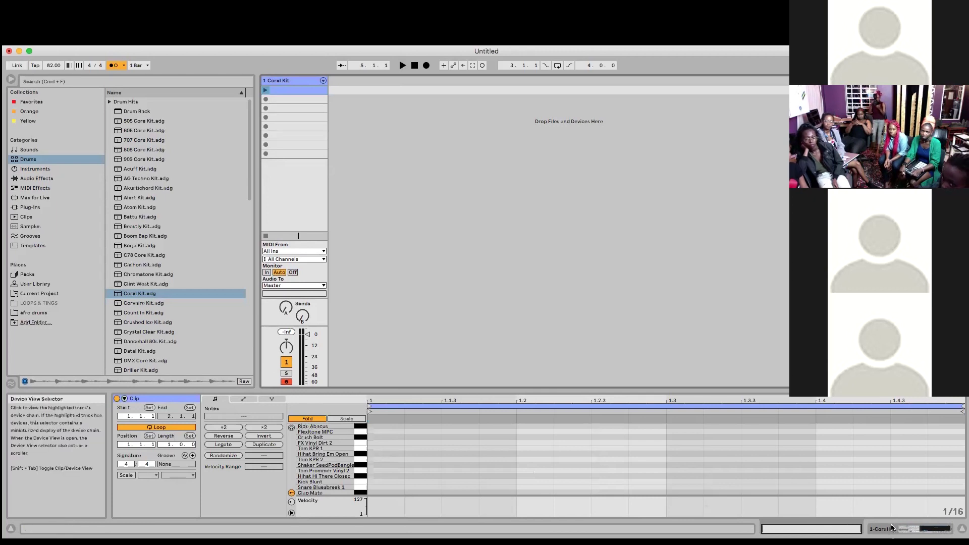
click(907, 530)
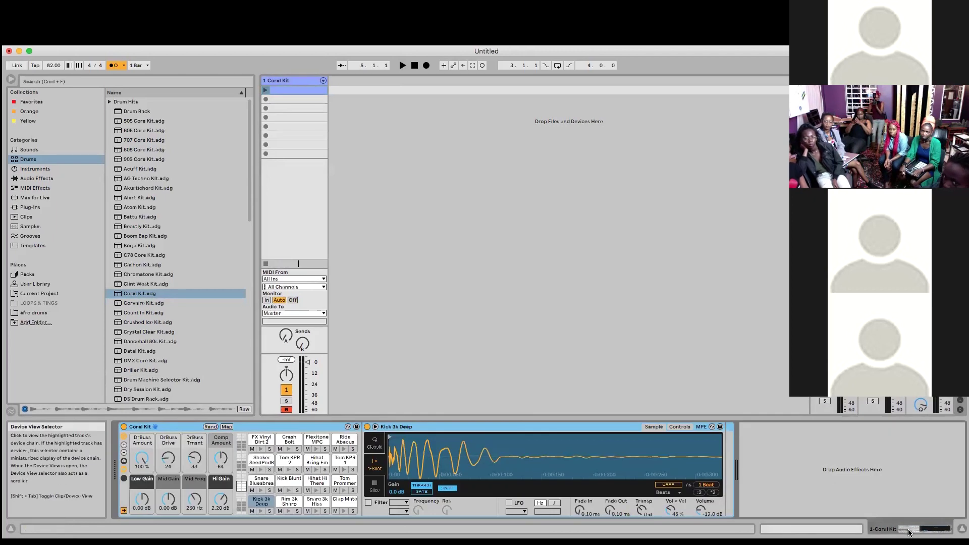
Insert a second MIDI track after the Coral Kit track and create an empty clip in its first slot
click(109, 43)
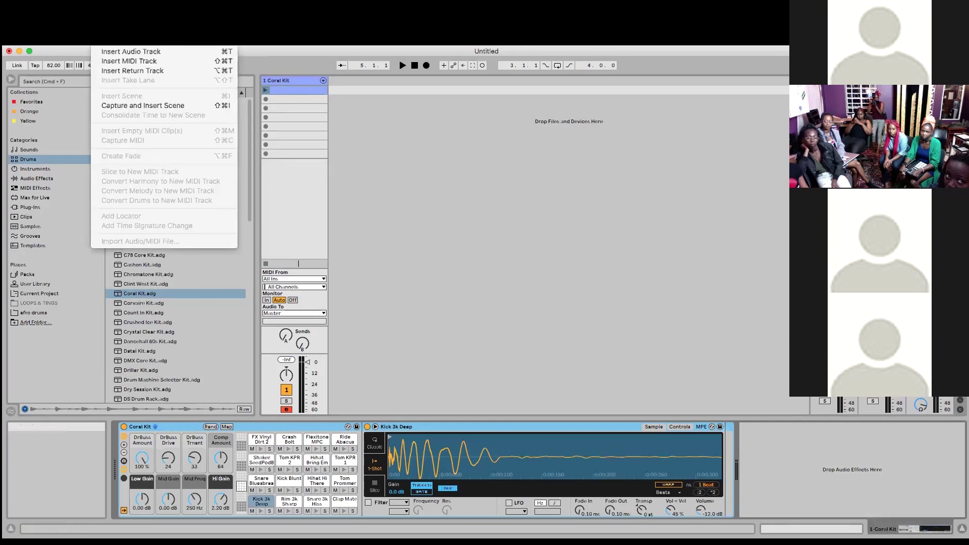
click(132, 61)
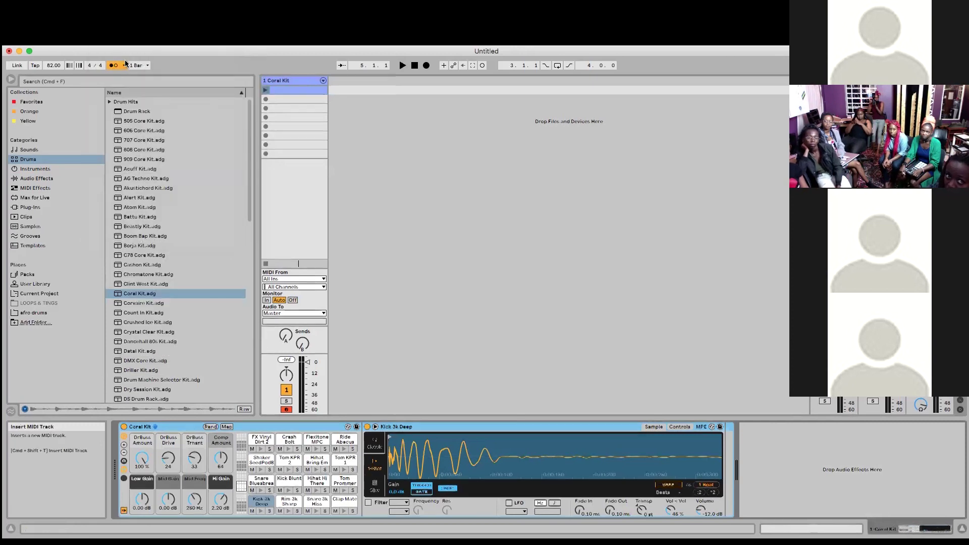
double_click(358, 89)
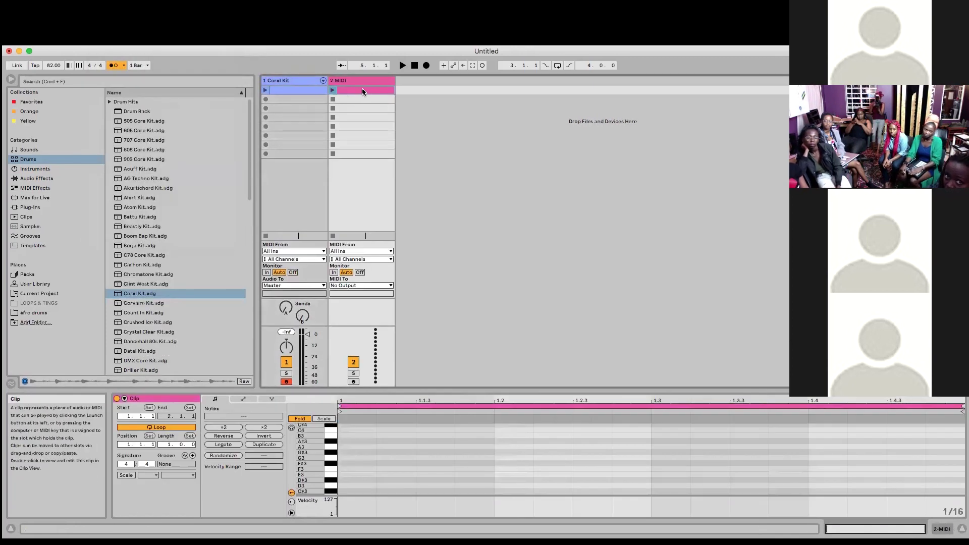
Load the Count In Kit onto the second MIDI track and show its clip in the note editor
click(143, 312)
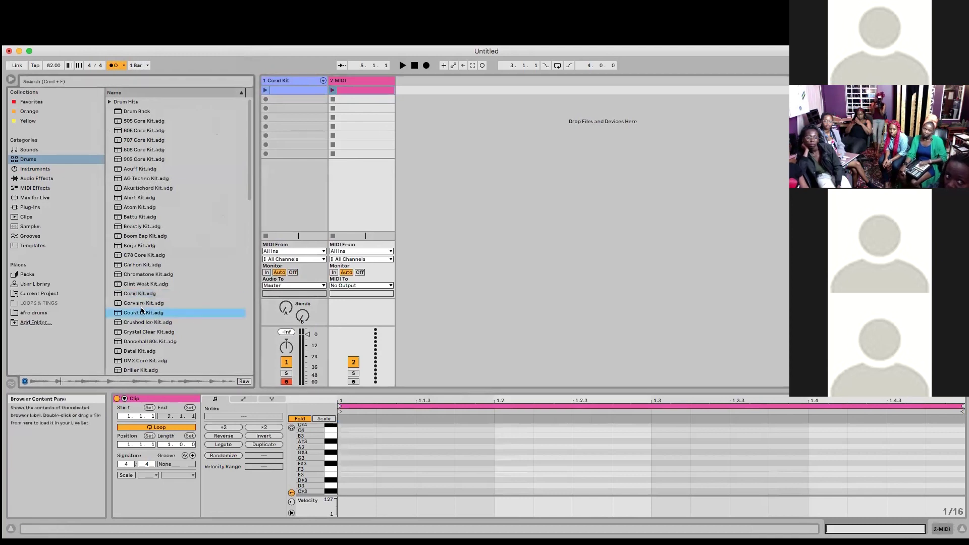
drag(144, 313, 363, 87)
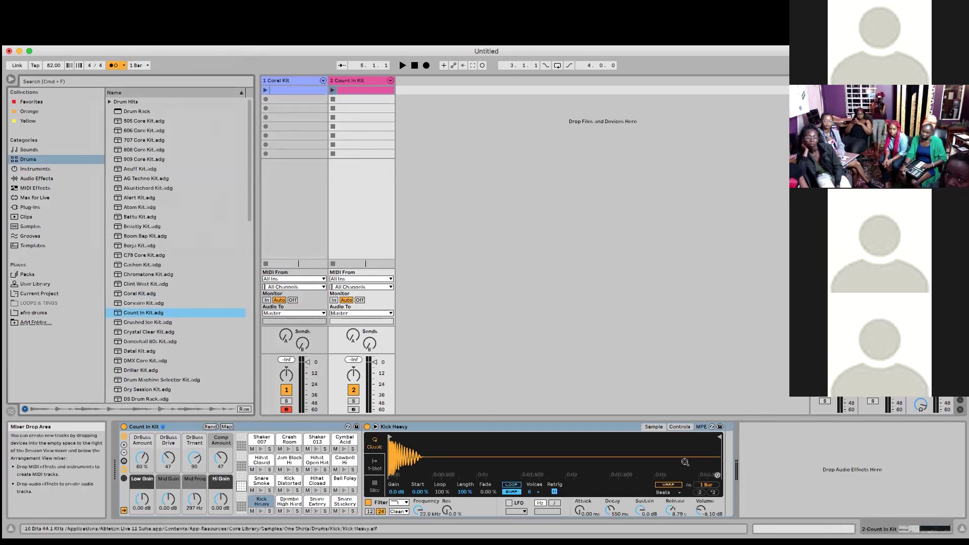
click(814, 529)
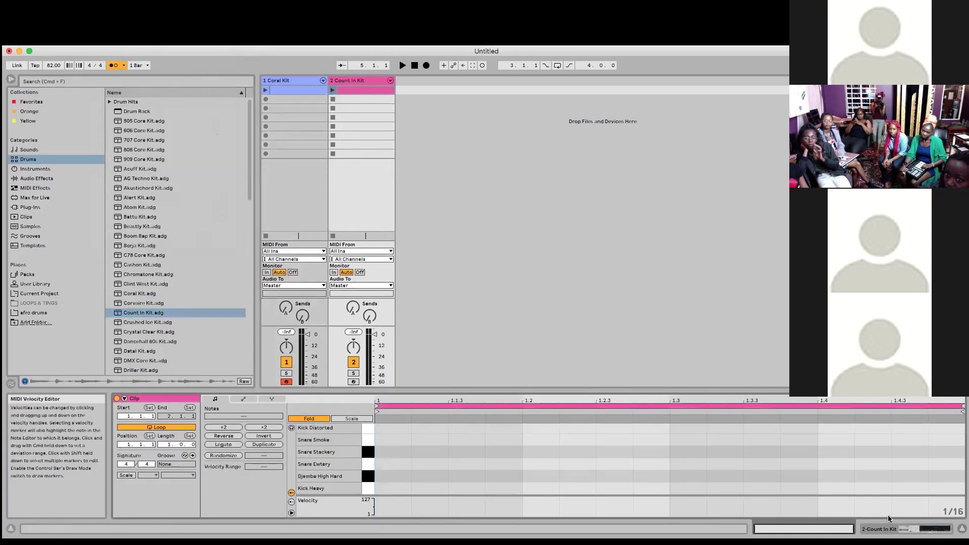
Insert a third MIDI track after the Count In Kit track
click(104, 40)
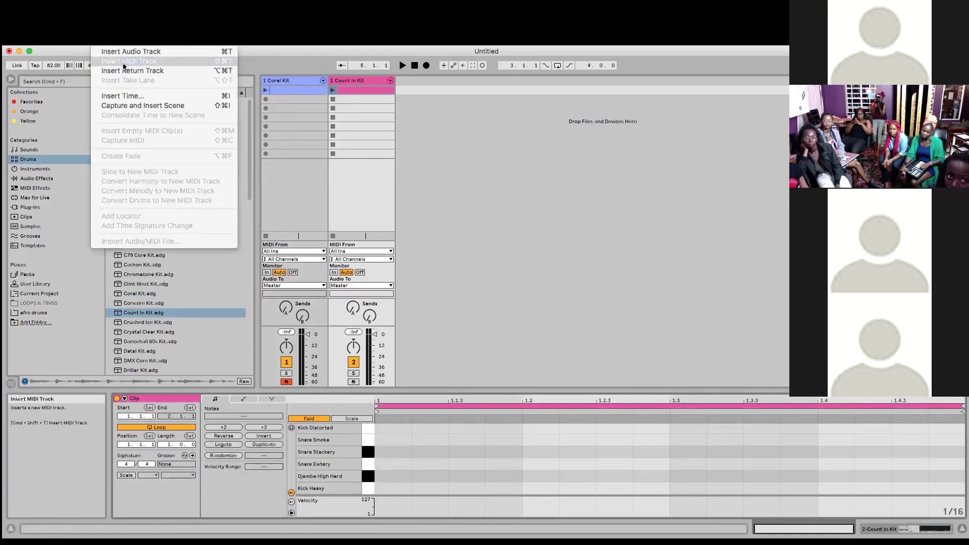
click(126, 67)
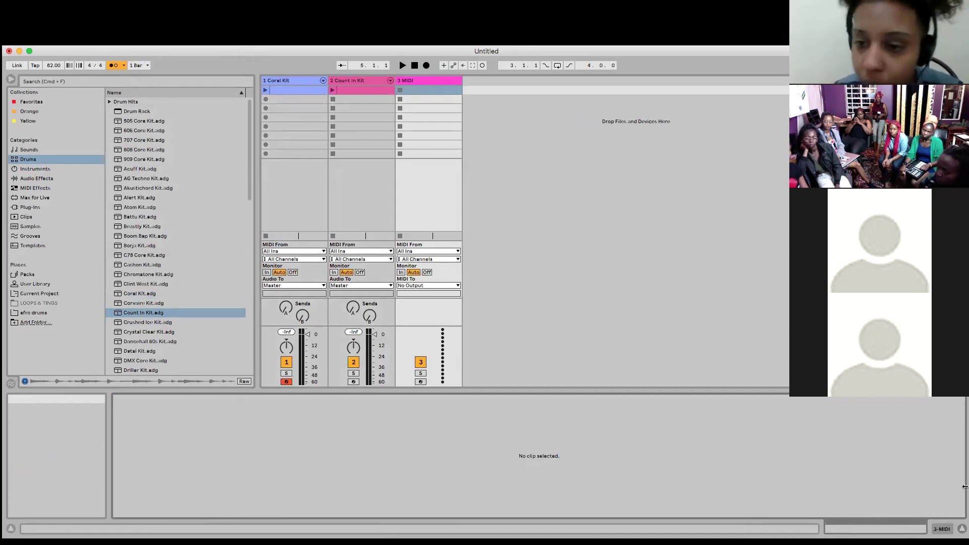
Delete the empty third MIDI track and the Count In Kit track
click(943, 529)
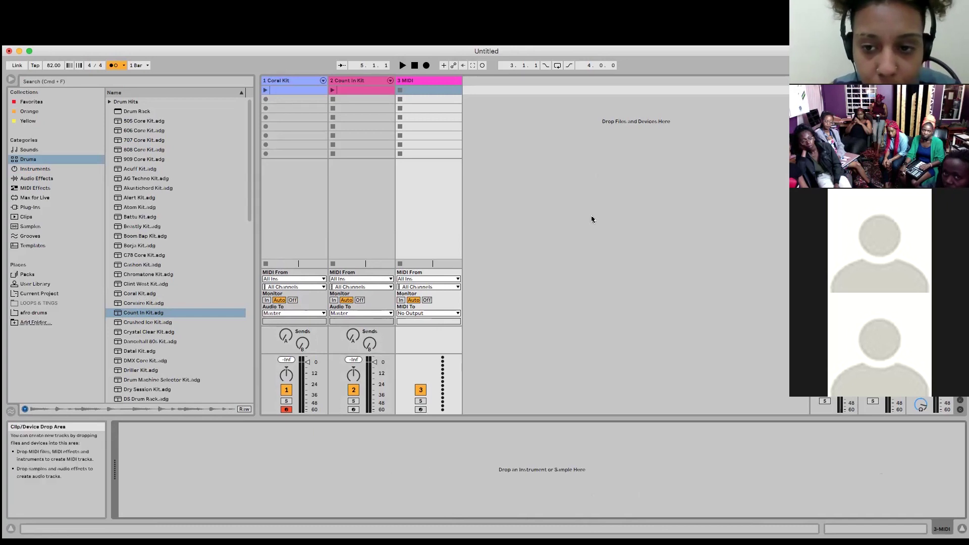
click(433, 81)
key(Delete)
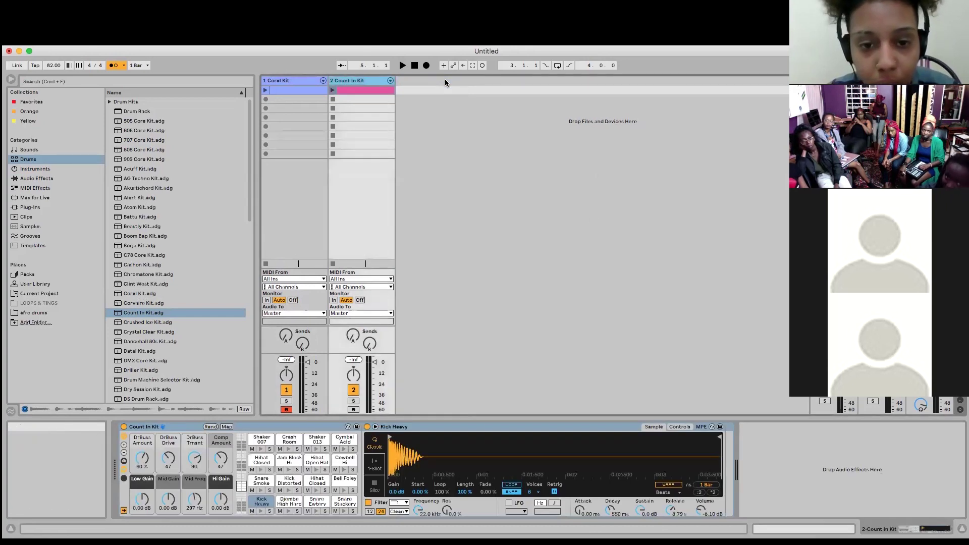
key(Delete)
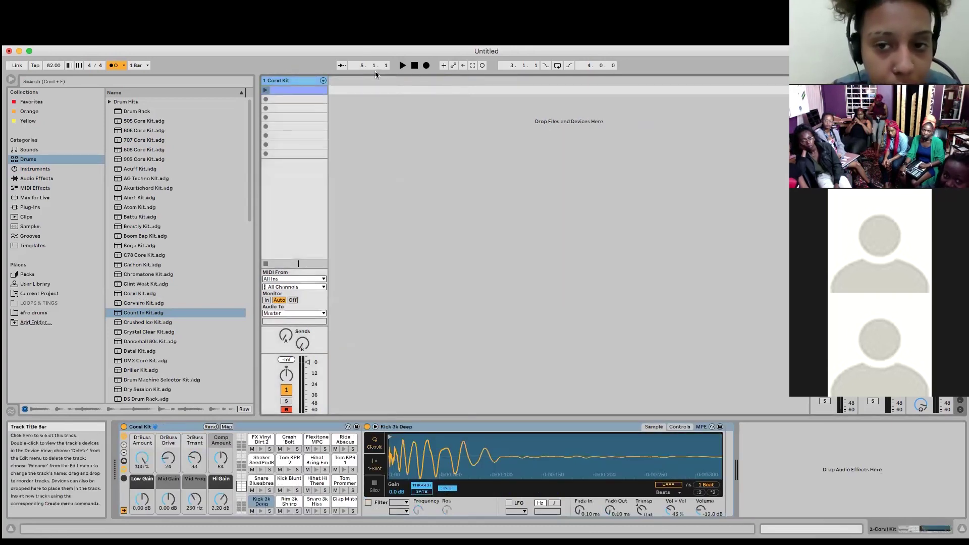
Insert a new MIDI track after the Coral Kit track and delete the Coral Kit track
click(103, 41)
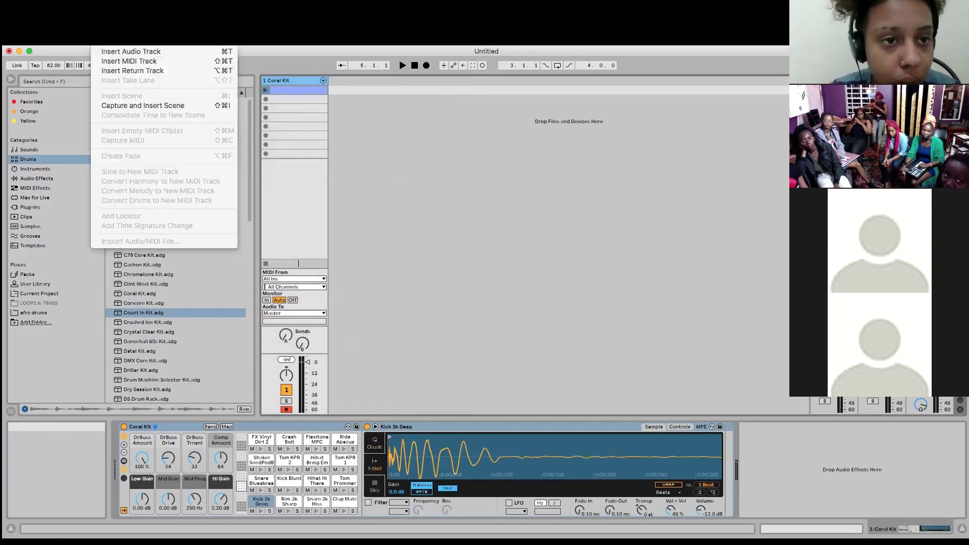
click(129, 61)
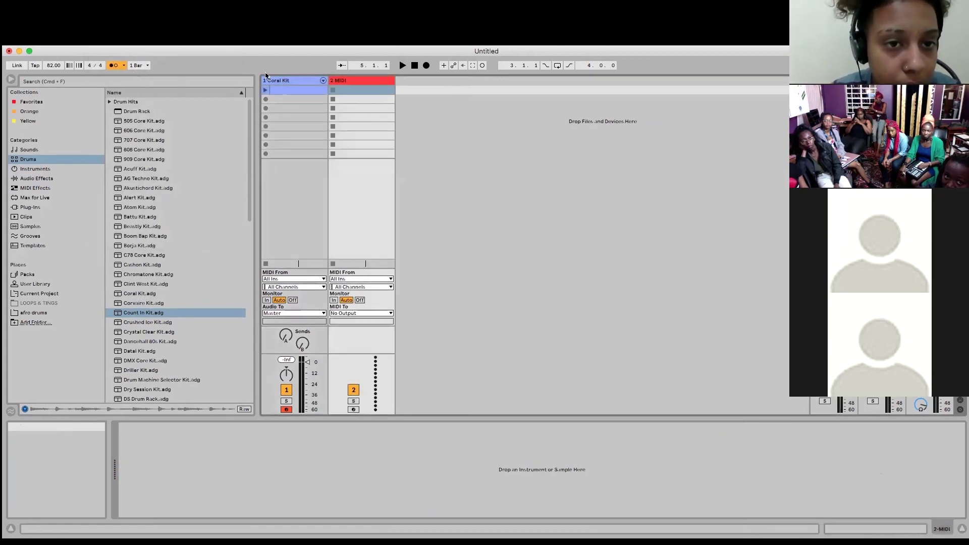
key(Delete)
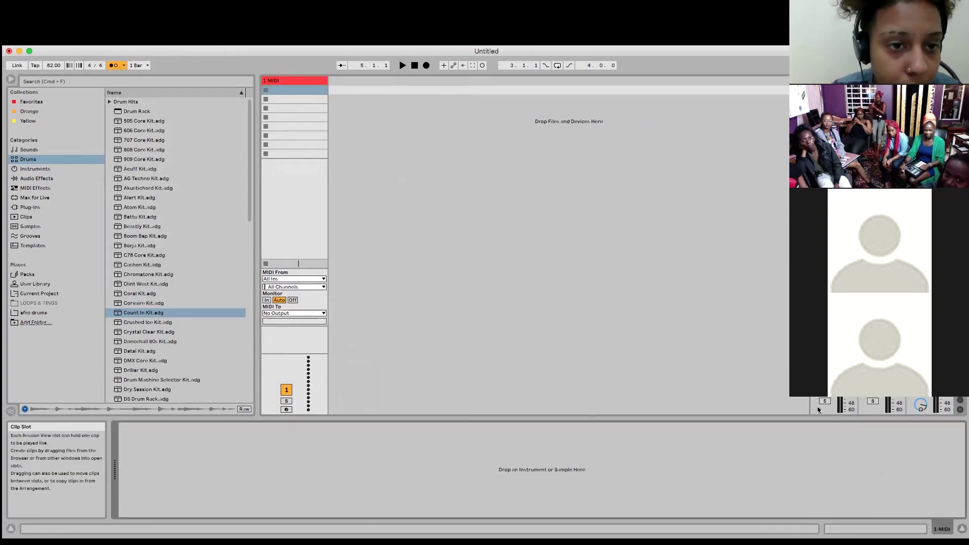
Compare the empty MIDI track's clip view with its device view, ending on the device view
click(890, 528)
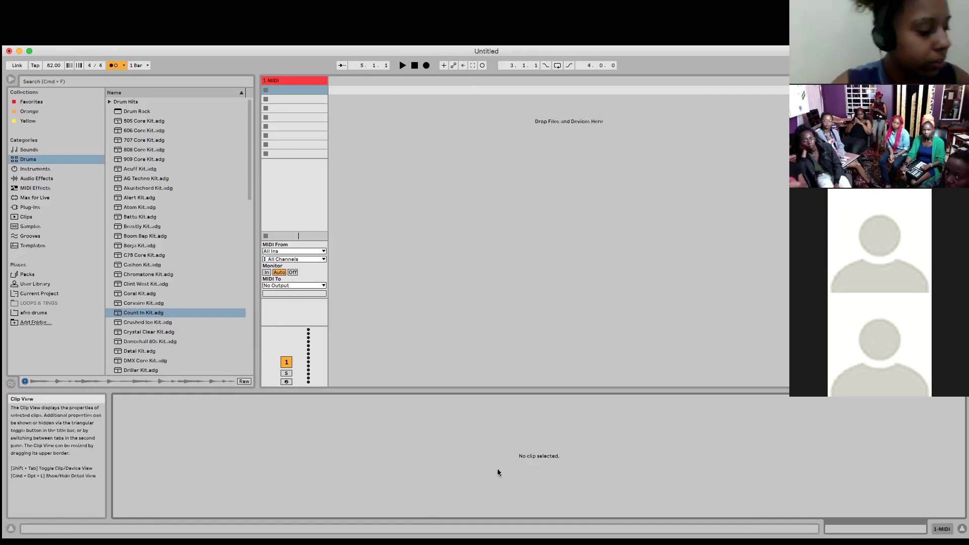
click(942, 529)
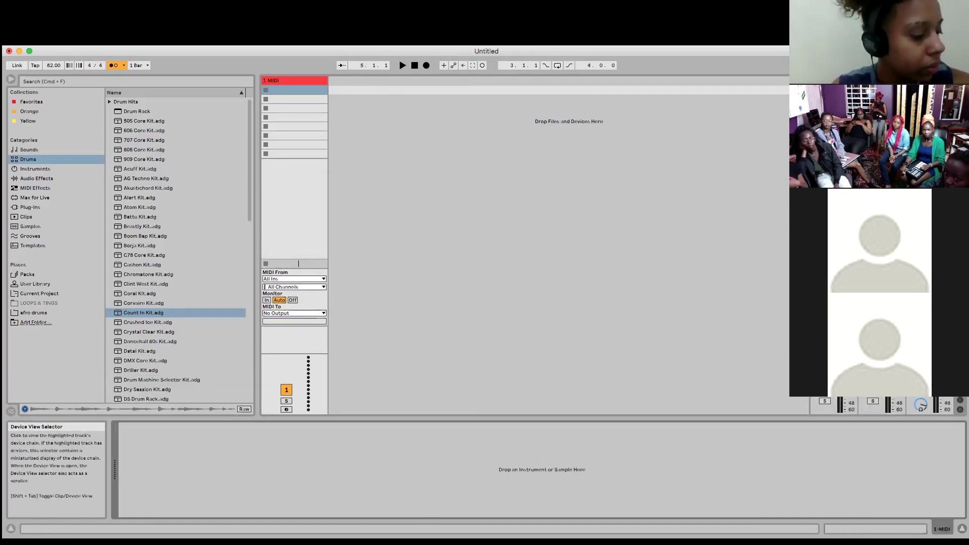
click(893, 530)
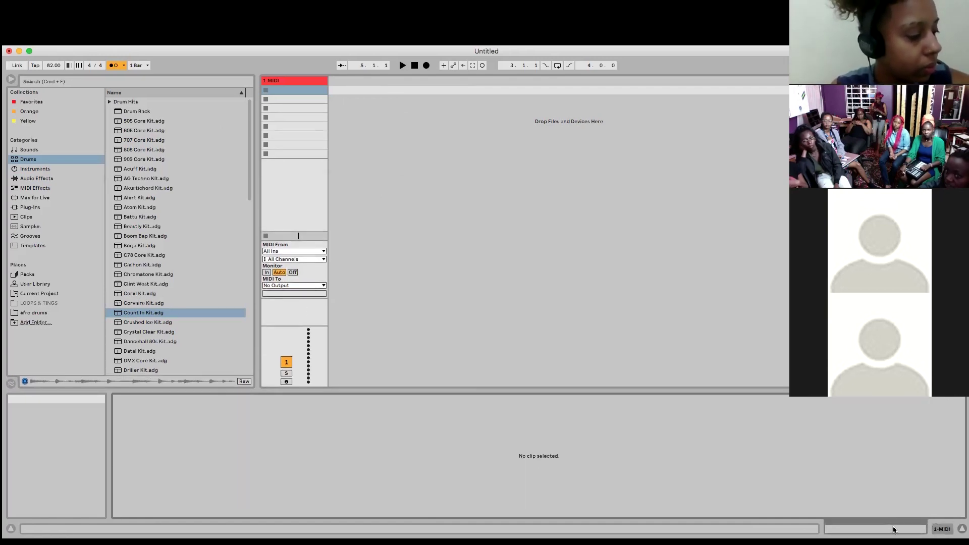
click(942, 529)
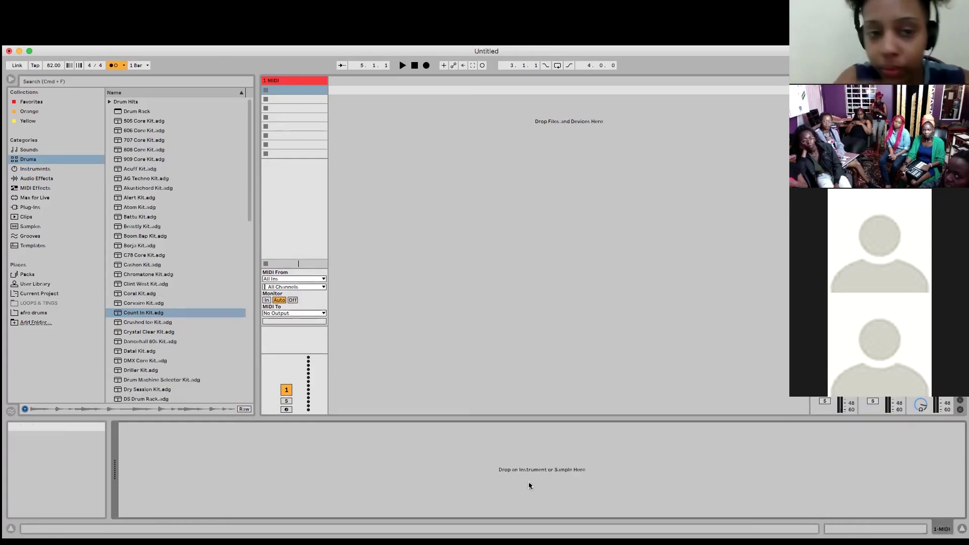
Preview FX samples in the browser and load FX Blop Perc.aif as an instrument on the MIDI track
click(33, 227)
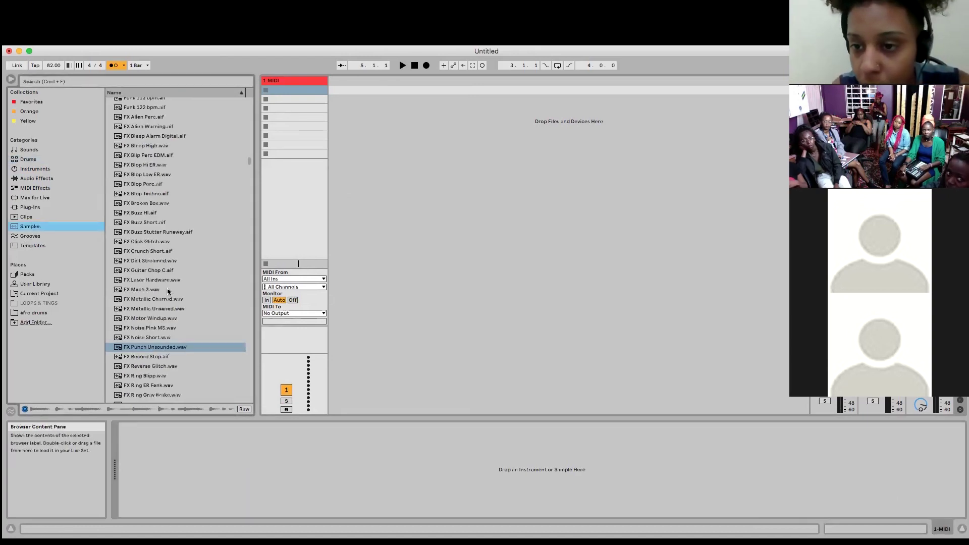
click(178, 242)
click(157, 222)
drag(151, 184, 326, 460)
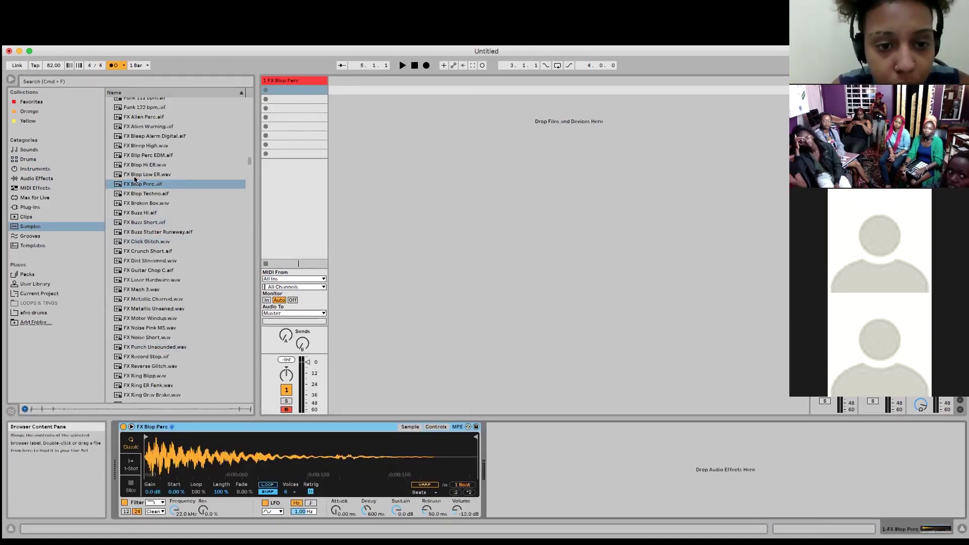
Add the Note Echo preset Keep It Major.adv to the FX Blop Perc track's device chain
click(30, 189)
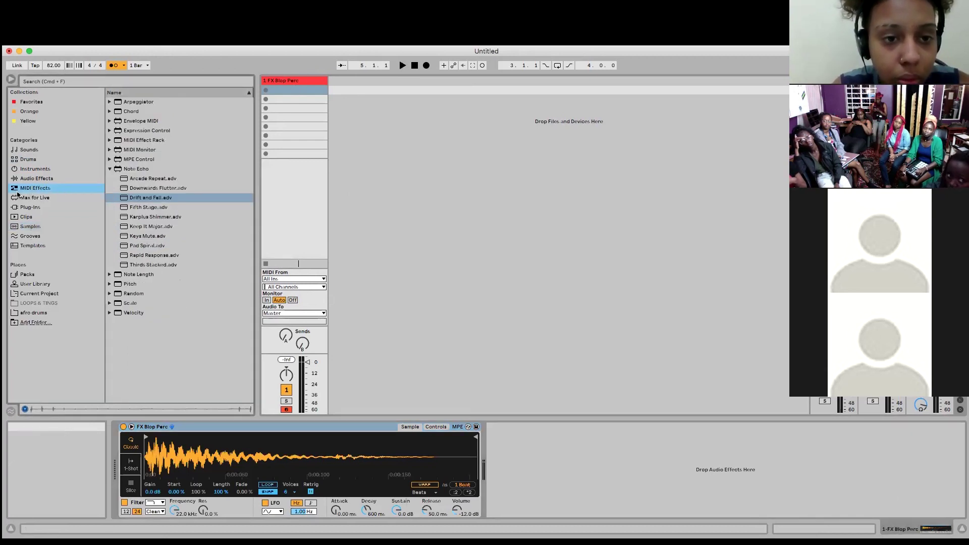
click(148, 227)
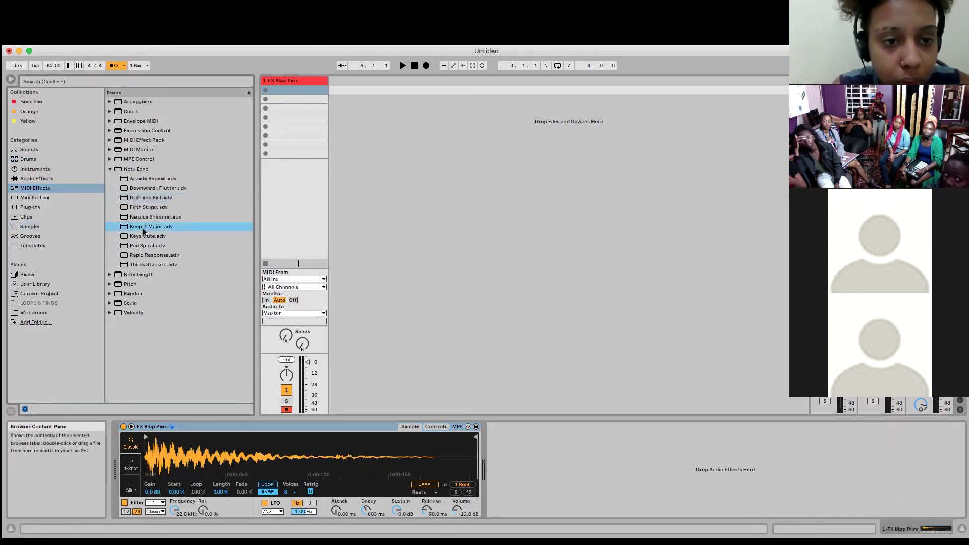
scroll(493, 494, left, 1)
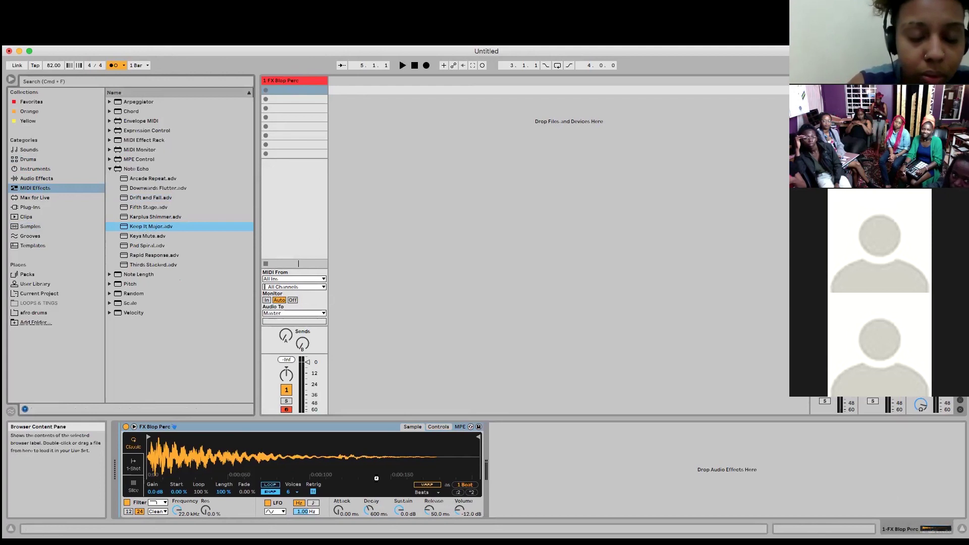
drag(376, 477, 376, 479)
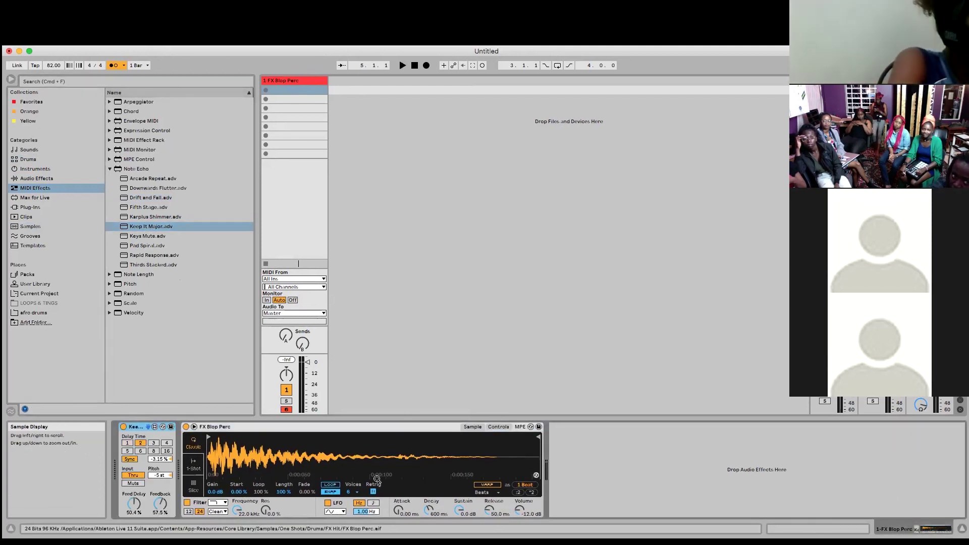